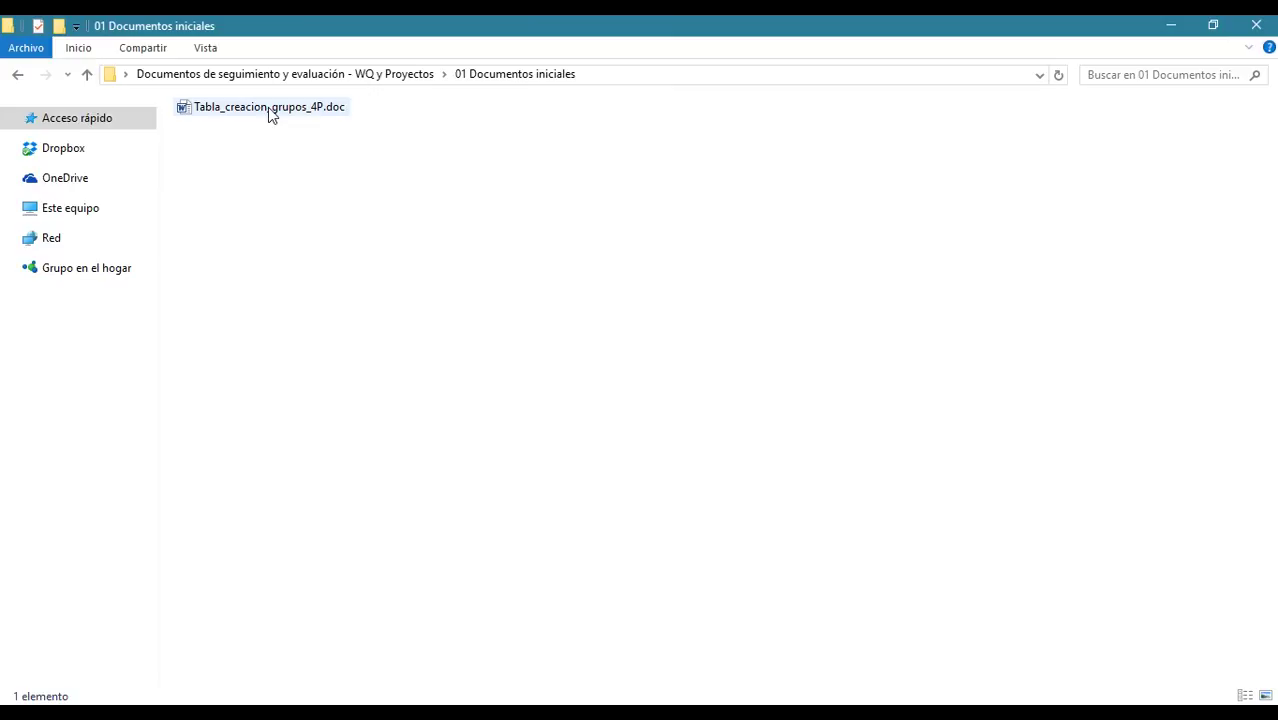
# Open the group-creation document Tabla_creacion_grupos_4P.doc from the 01 Documentos iniciales folder.
pyautogui.doubleClick(266, 108)
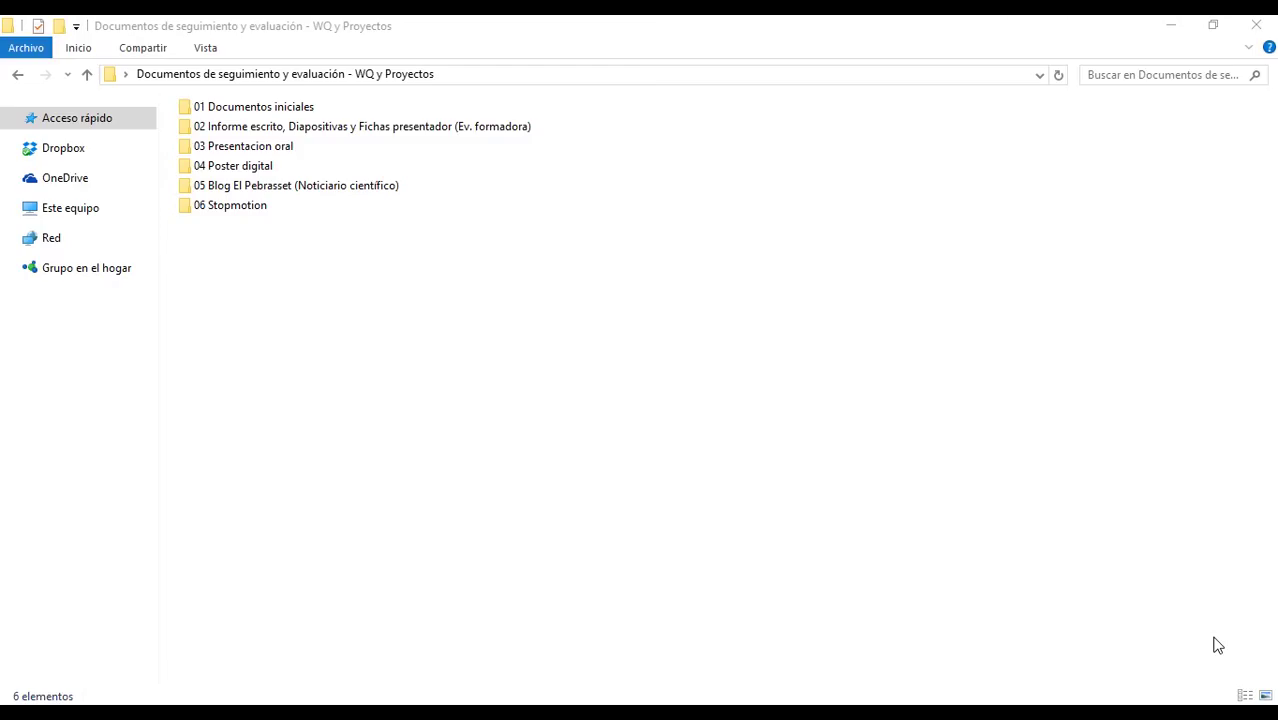
# Open Rubrica_Trabajo_escrito_y_Presentacion_diapositivas.doc from the 02 Informe escrito folder and review its written-work and slide-presentation rubrics.
pyautogui.doubleClick(420, 133)
pyautogui.doubleClick(420, 128)
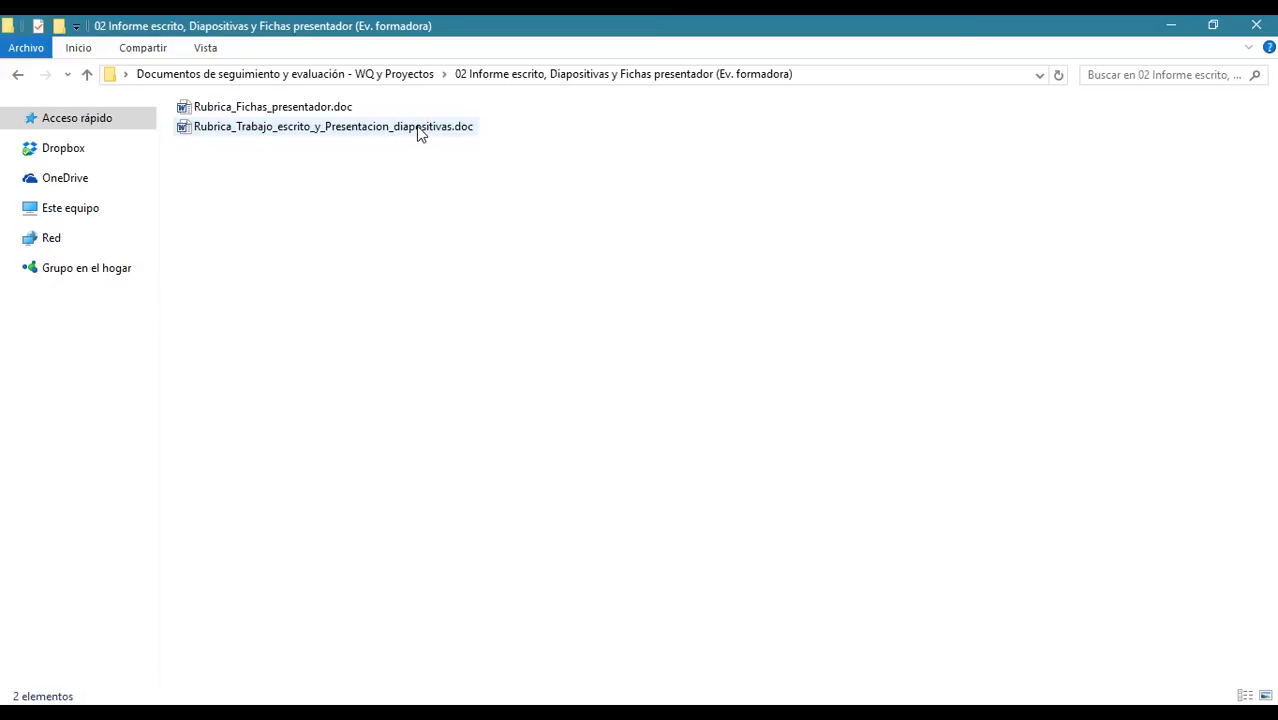
pyautogui.doubleClick(420, 128)
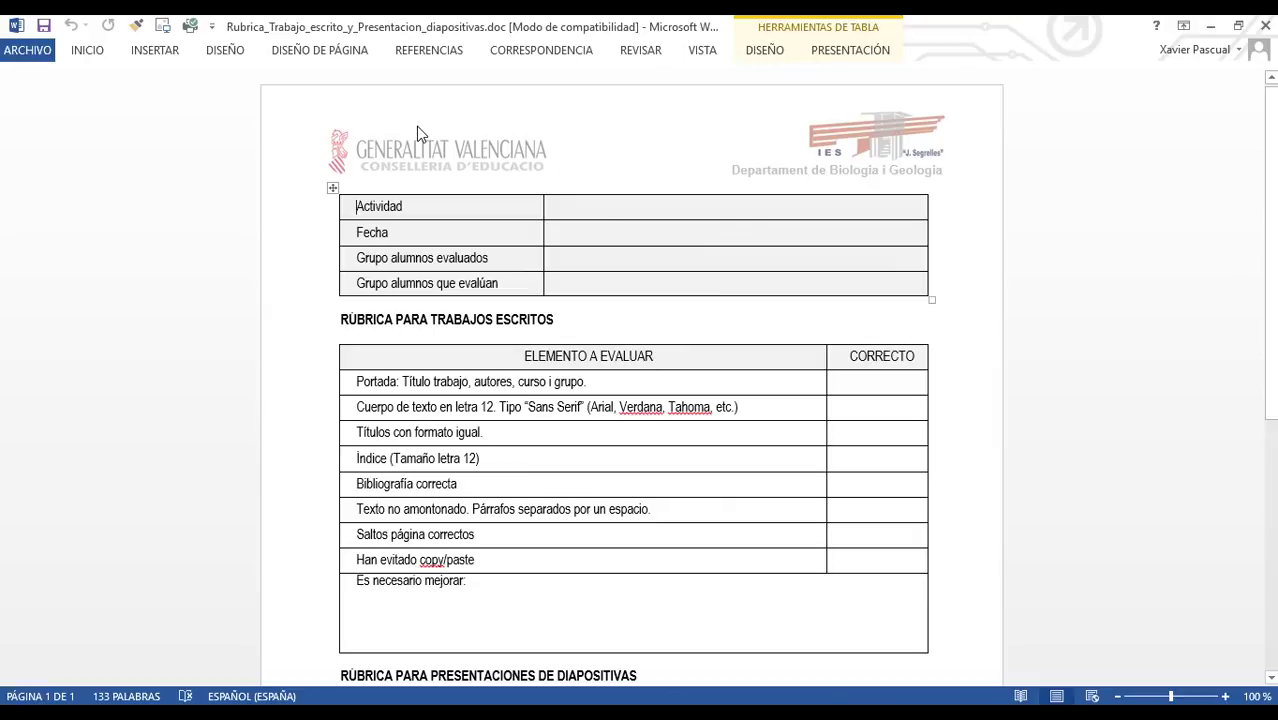
pyautogui.scroll(-3, 897, 265)
pyautogui.scroll(-3, 897, 265)
pyautogui.scroll(4, 897, 266)
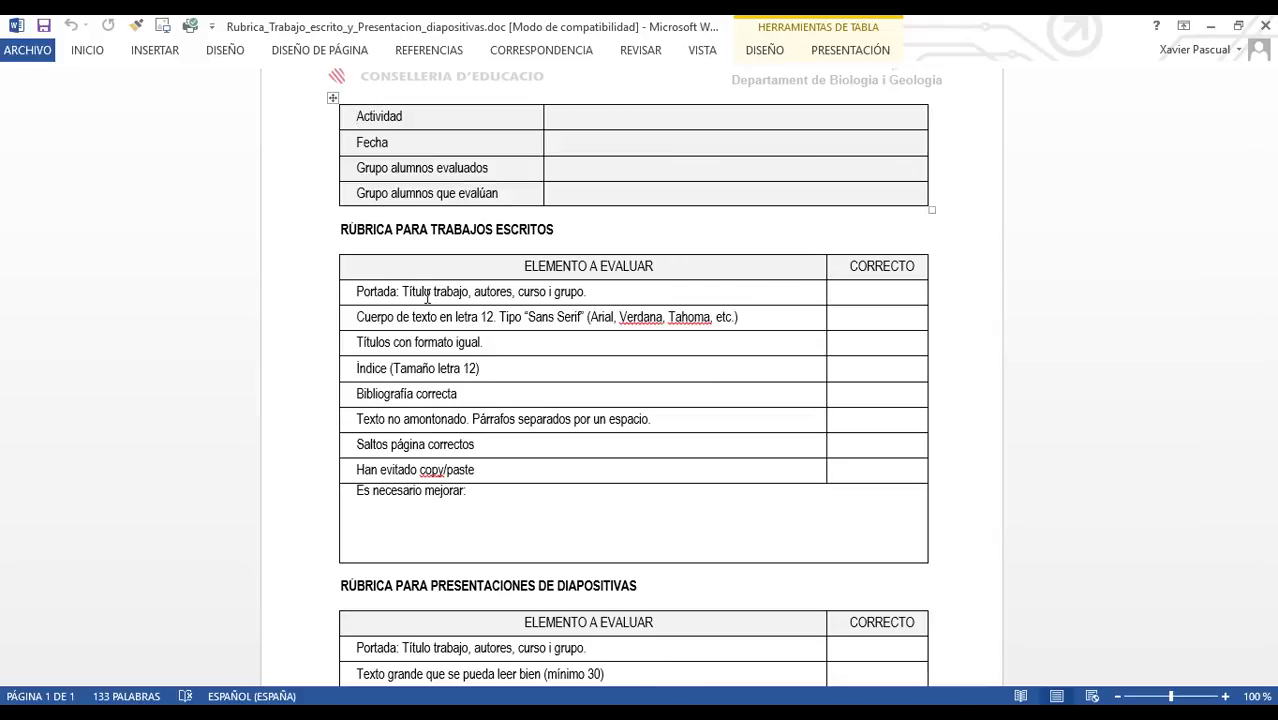
pyautogui.scroll(-5, 428, 297)
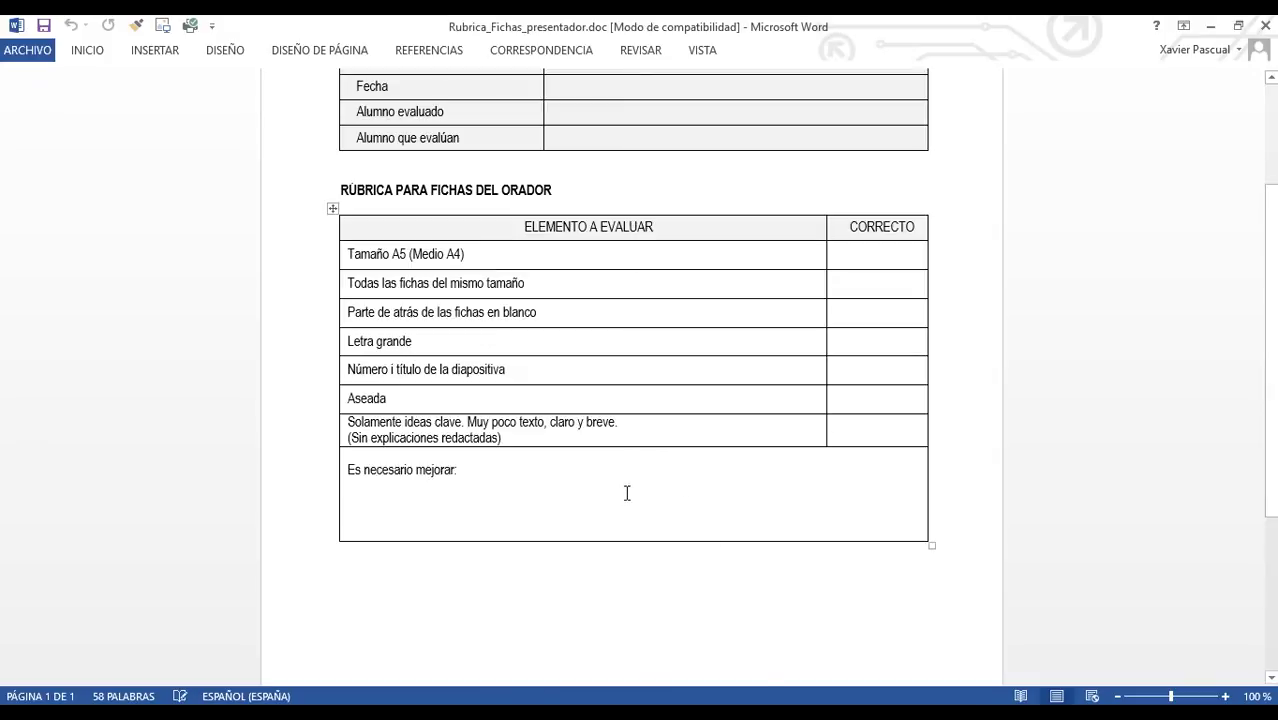
# Review the criteria in Rubrica_Fichas_presentador.doc alongside the written-work and slides rubric, switching between both documents and ending on the speaker-card rubric.
pyautogui.scroll(3, 625, 492)
pyautogui.scroll(-2, 625, 492)
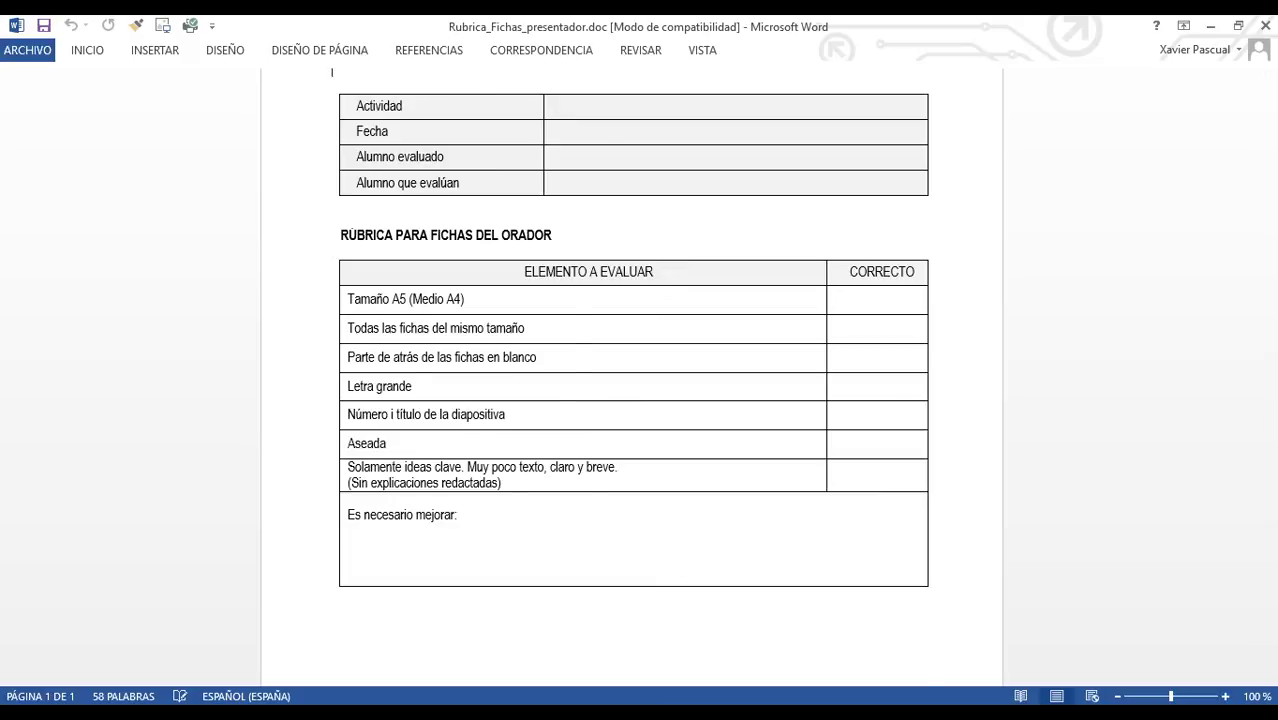
pyautogui.hotkey('alt', 'Tab')
pyautogui.scroll(5, 650, 420)
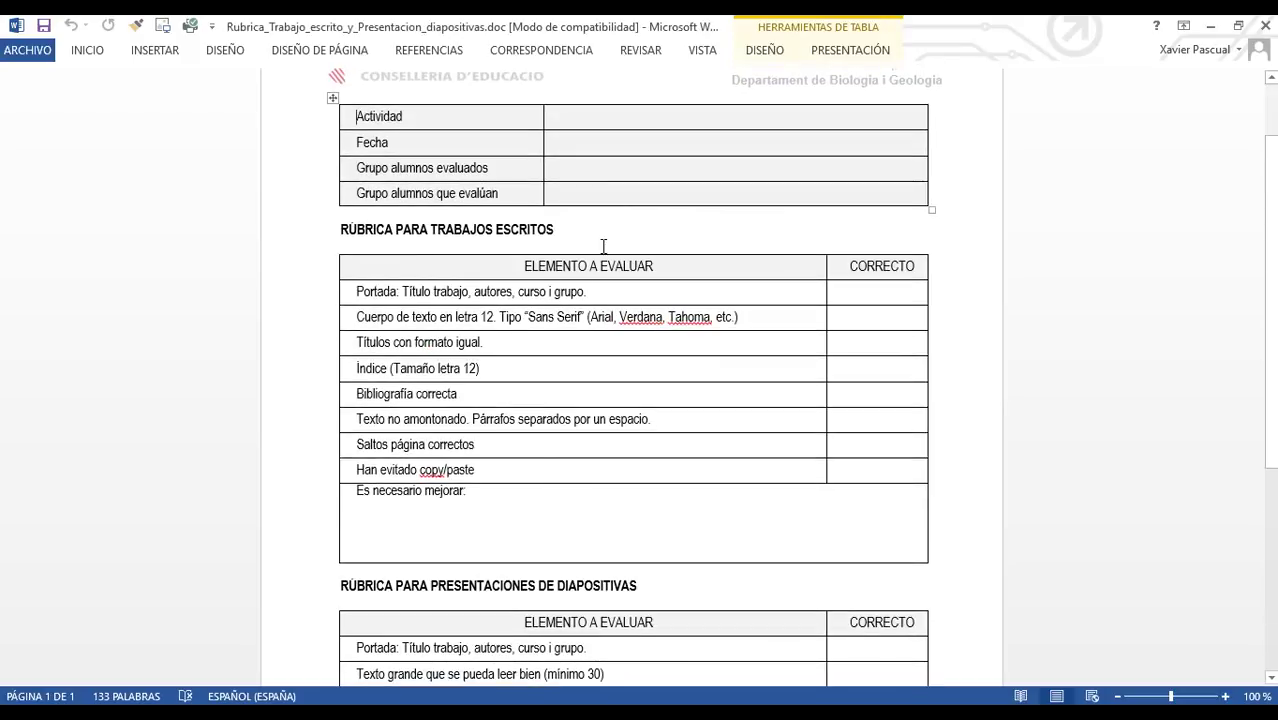
pyautogui.scroll(-3, 565, 479)
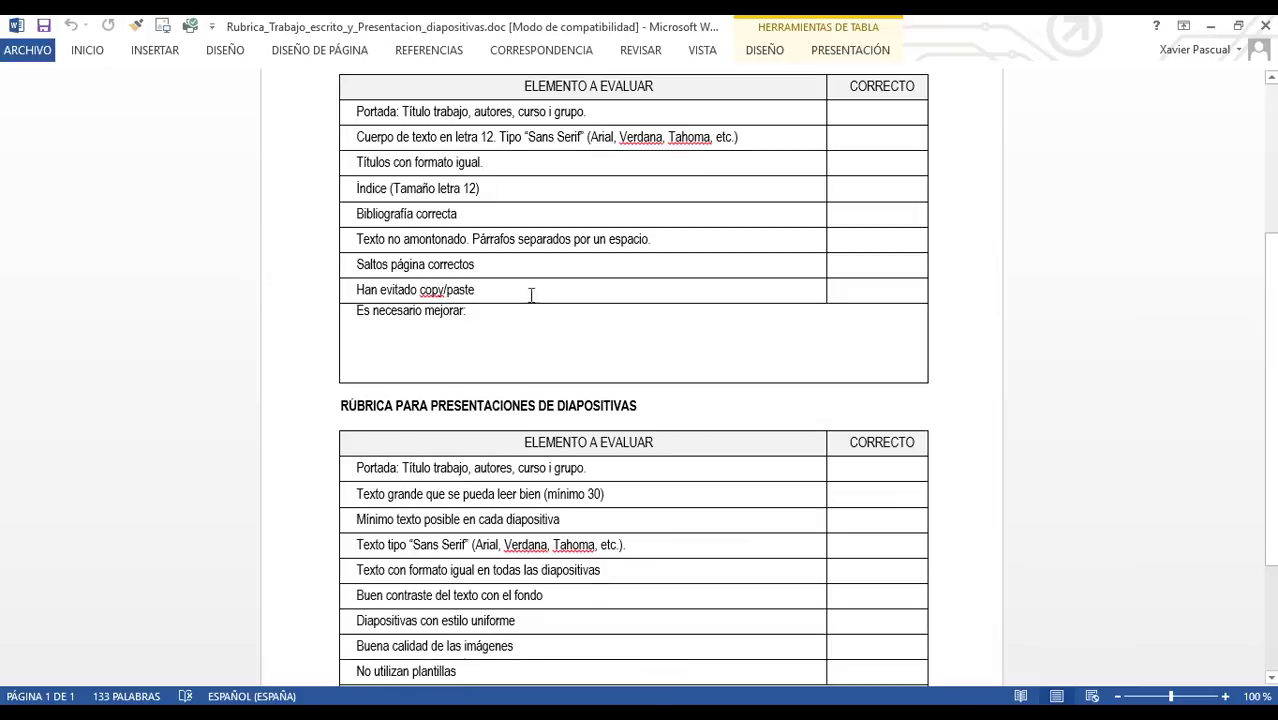
pyautogui.scroll(1, 531, 297)
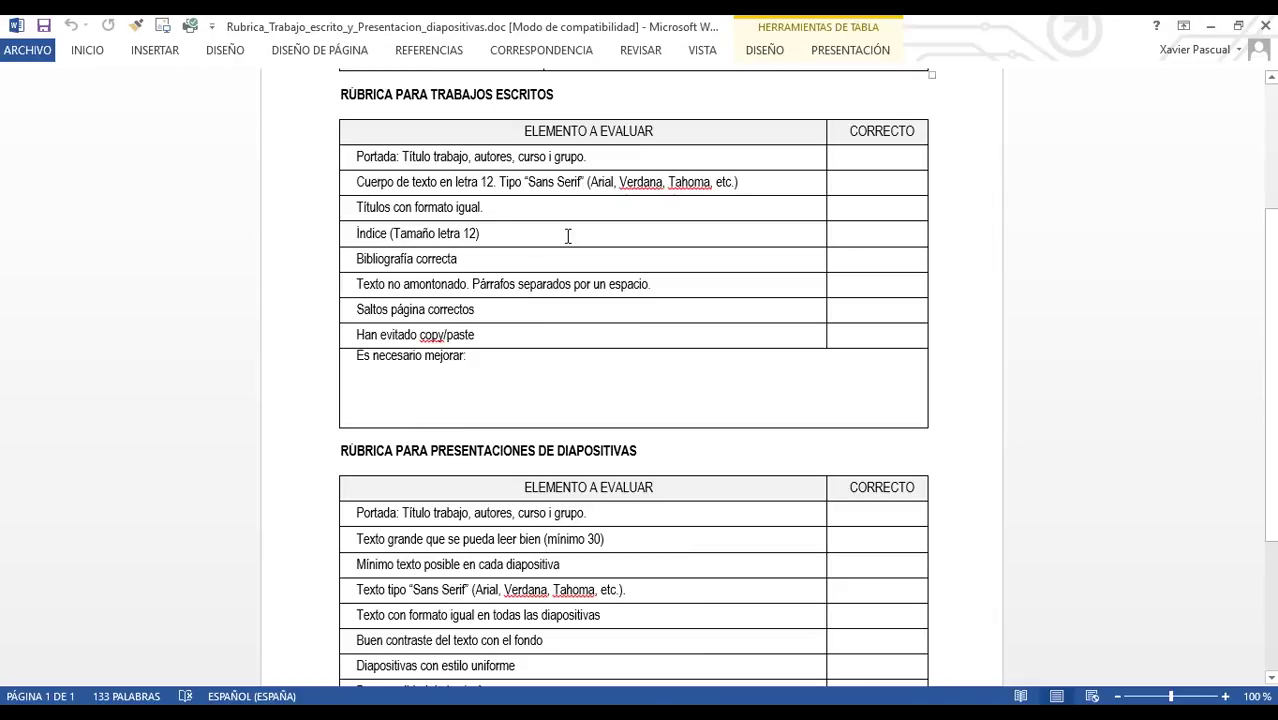
pyautogui.scroll(3, 500, 162)
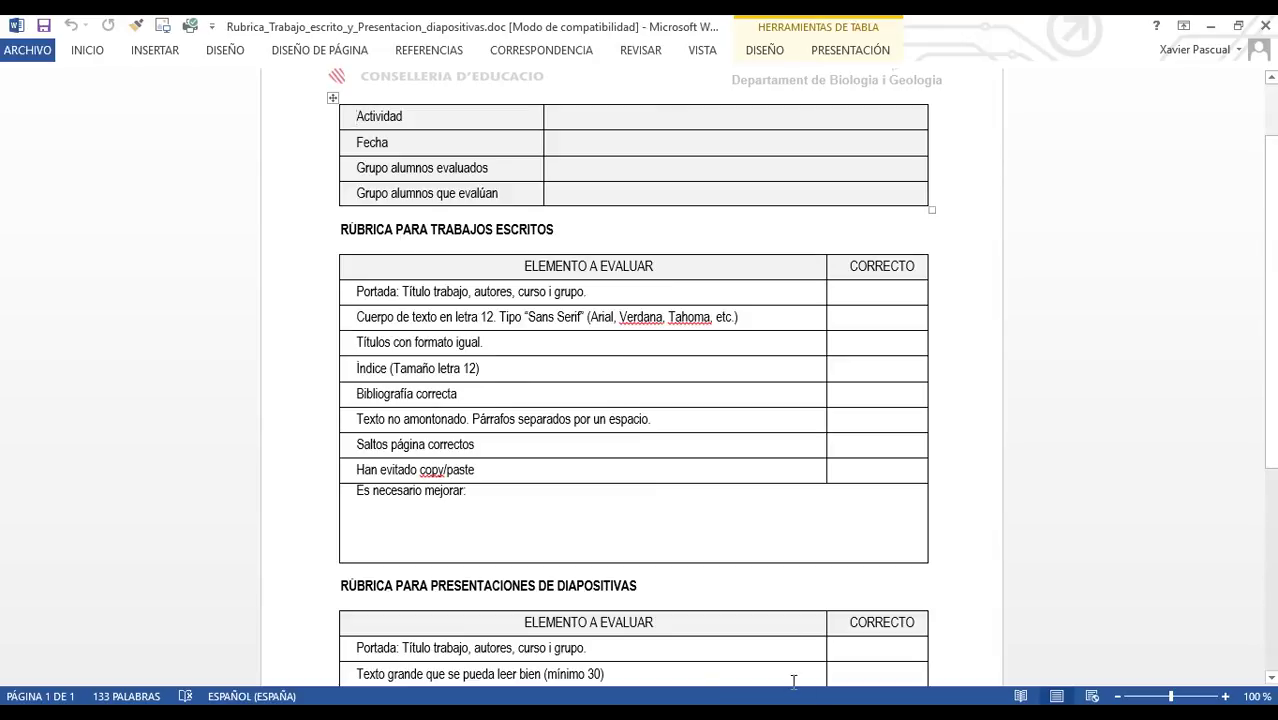
pyautogui.click(822, 645)
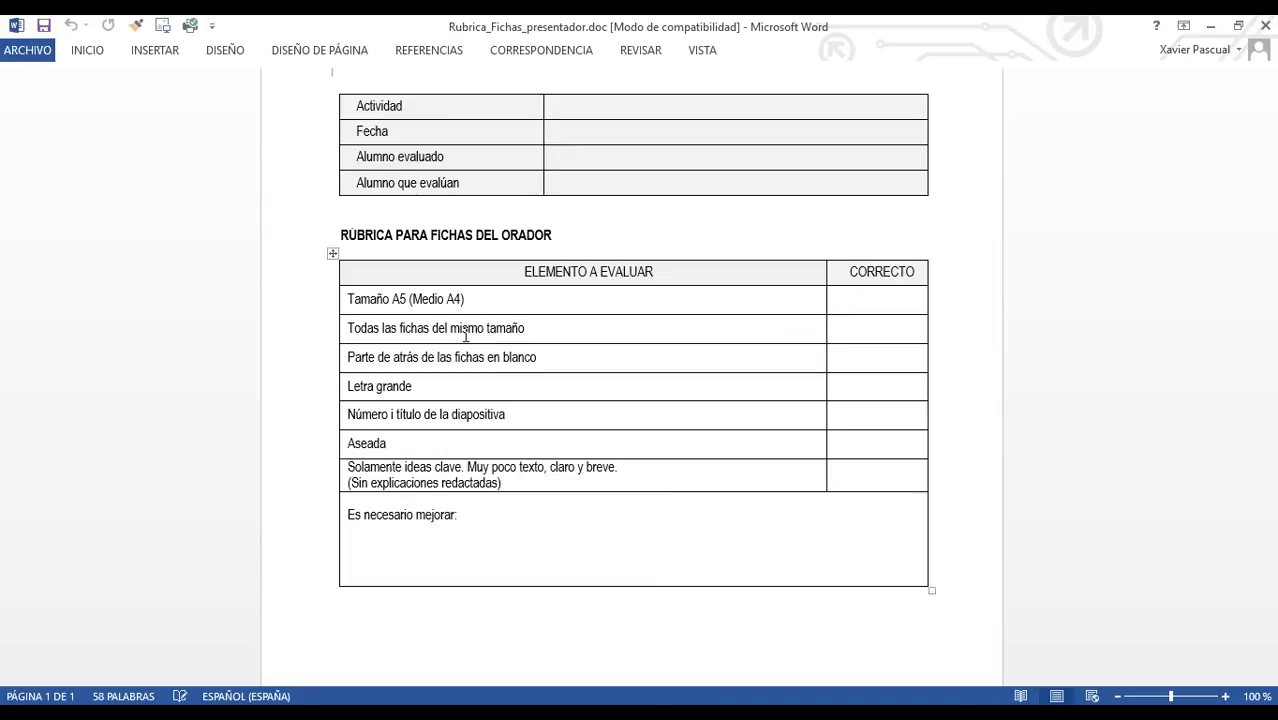
# Return to the project folders and open Tabla_anotaciones_Profes_Presentación_oral.doc from 03 Presentacion oral.
pyautogui.hotkey('alt', 'F4')
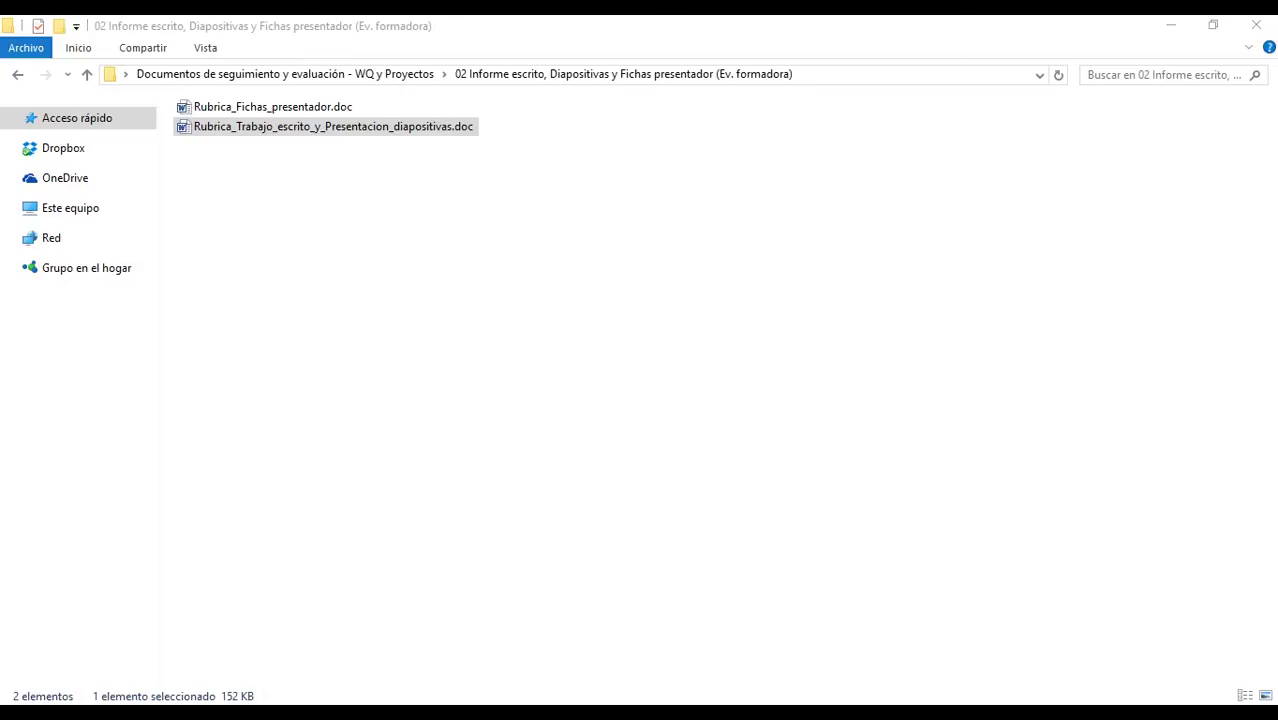
pyautogui.click(383, 79)
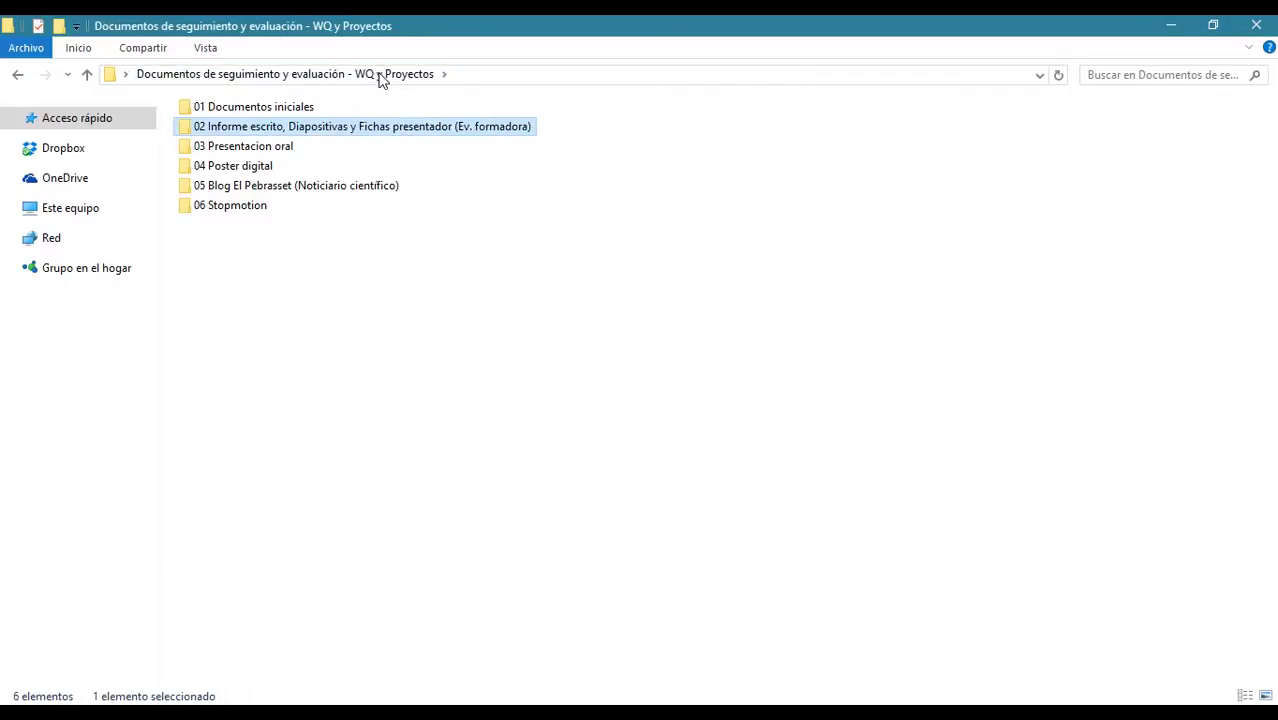
pyautogui.doubleClick(243, 146)
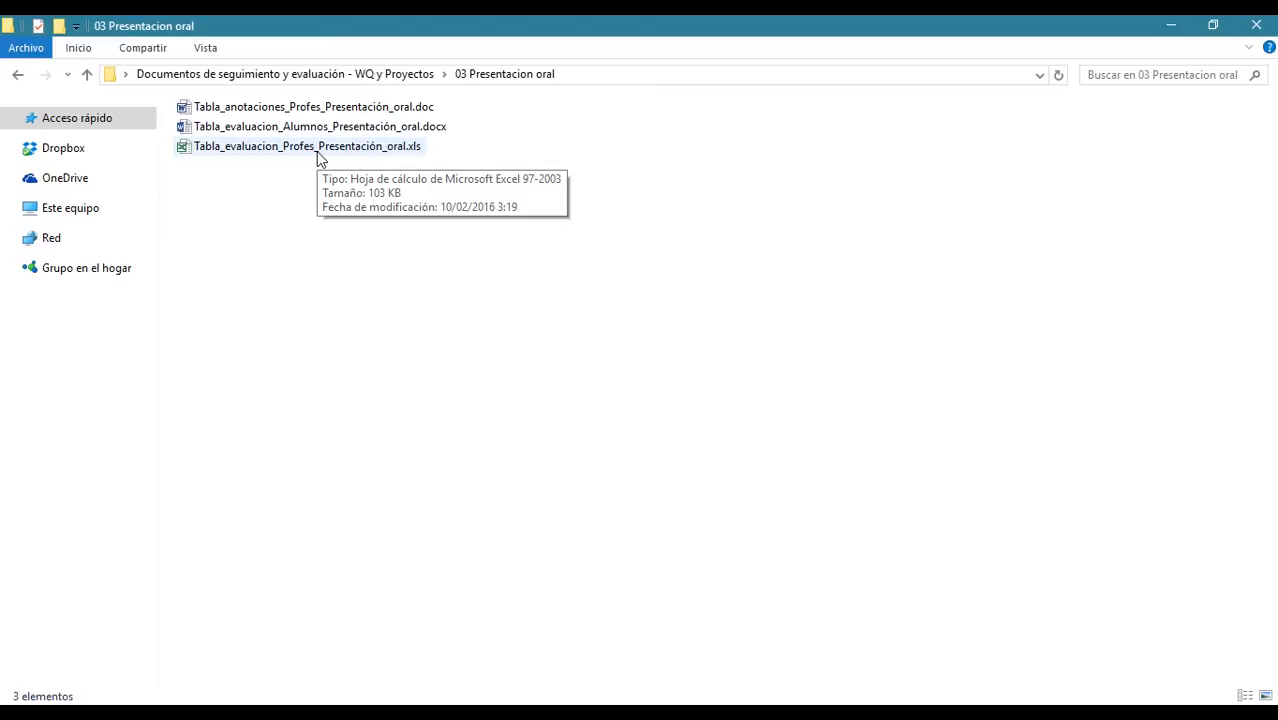
pyautogui.doubleClick(306, 108)
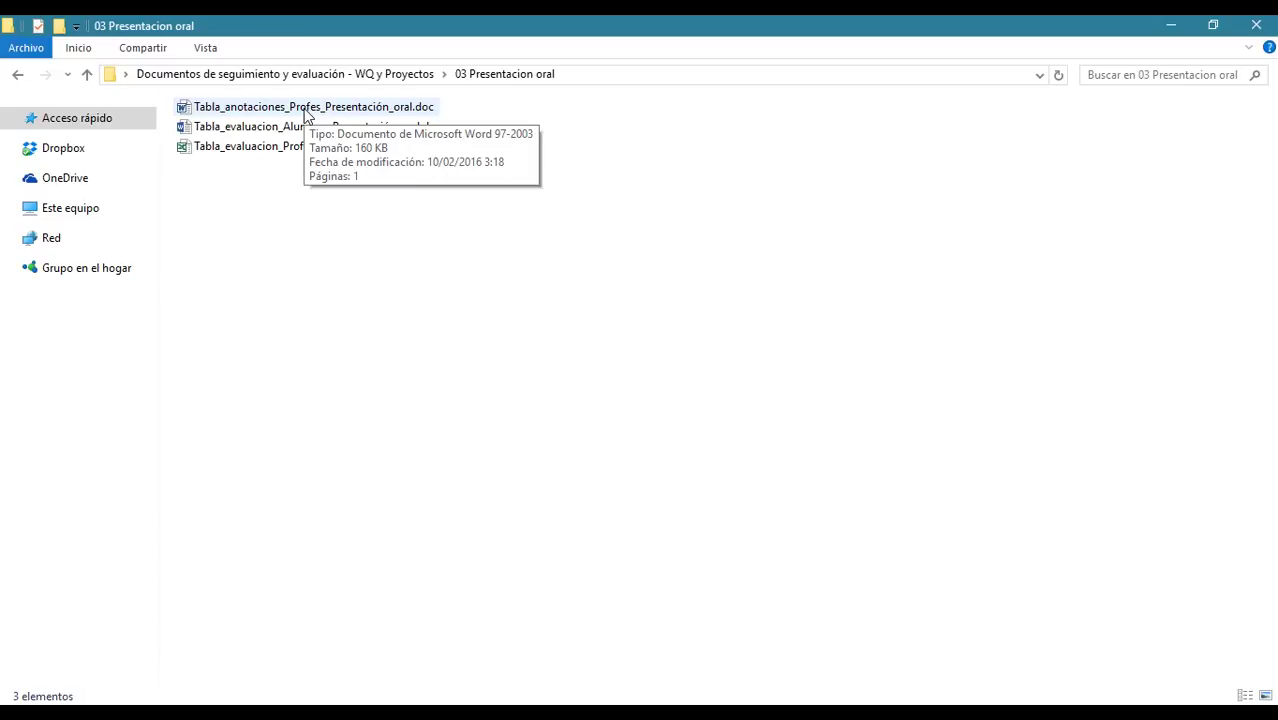
pyautogui.doubleClick(305, 110)
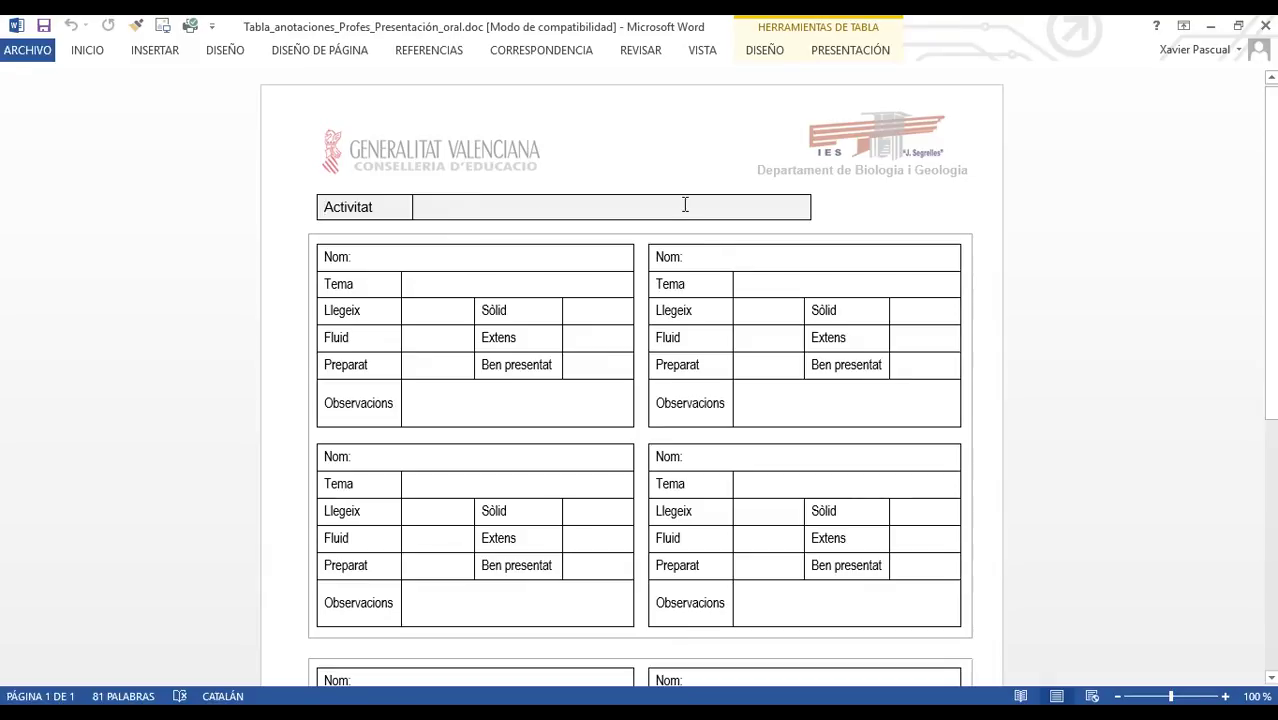
# Examine the teacher annotation form, going through the name, topic, rating and Observacions fields of the first student block.
pyautogui.scroll(-1, 446, 268)
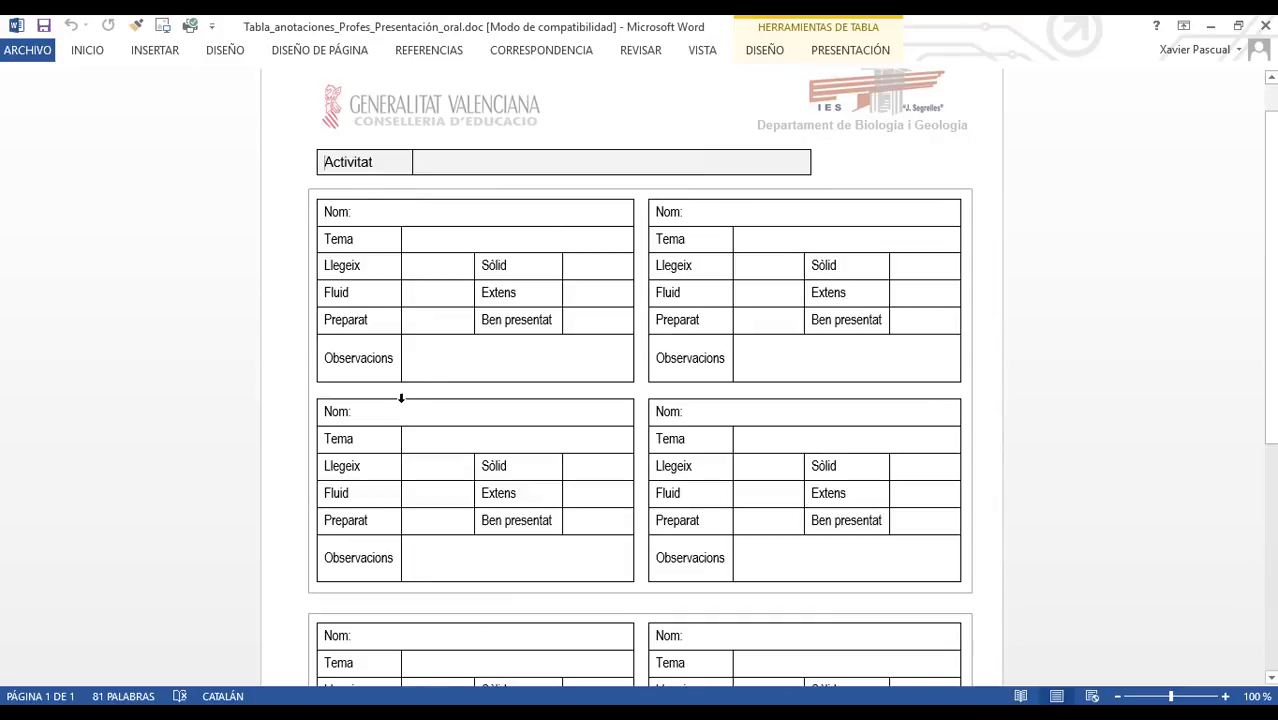
pyautogui.click(746, 418)
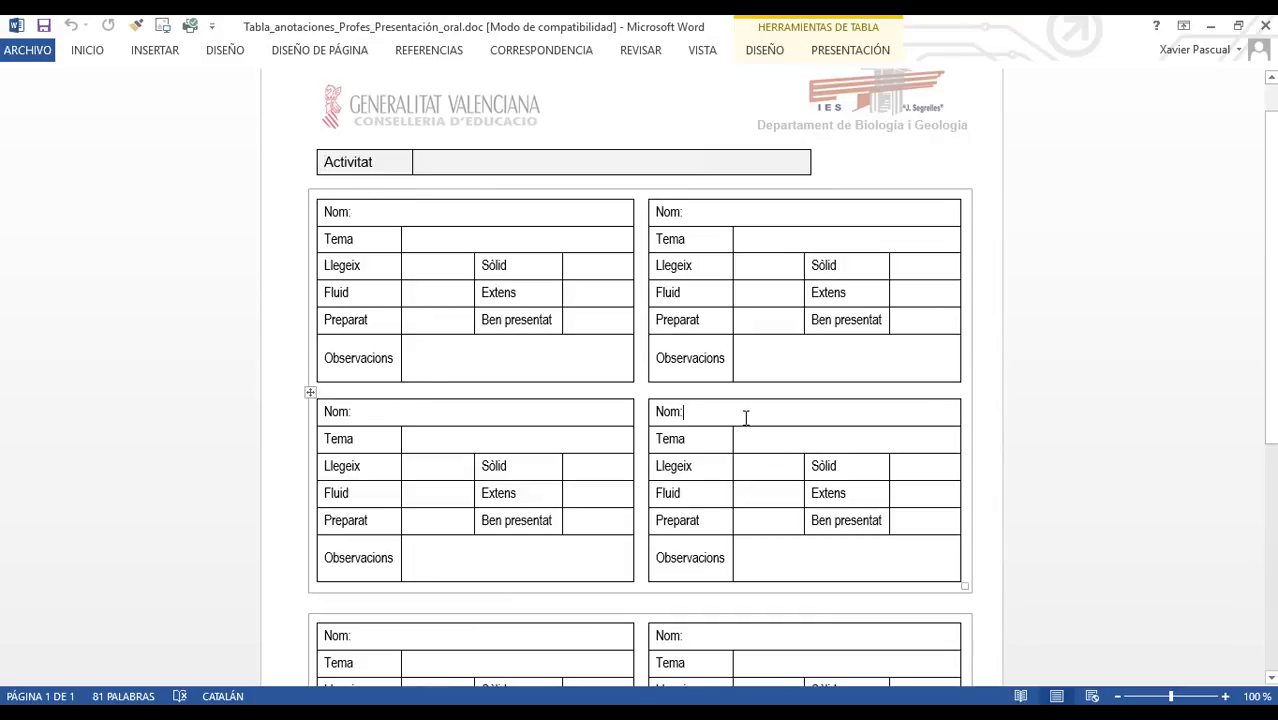
pyautogui.click(405, 215)
pyautogui.click(418, 245)
pyautogui.click(436, 292)
pyautogui.click(436, 317)
pyautogui.click(604, 266)
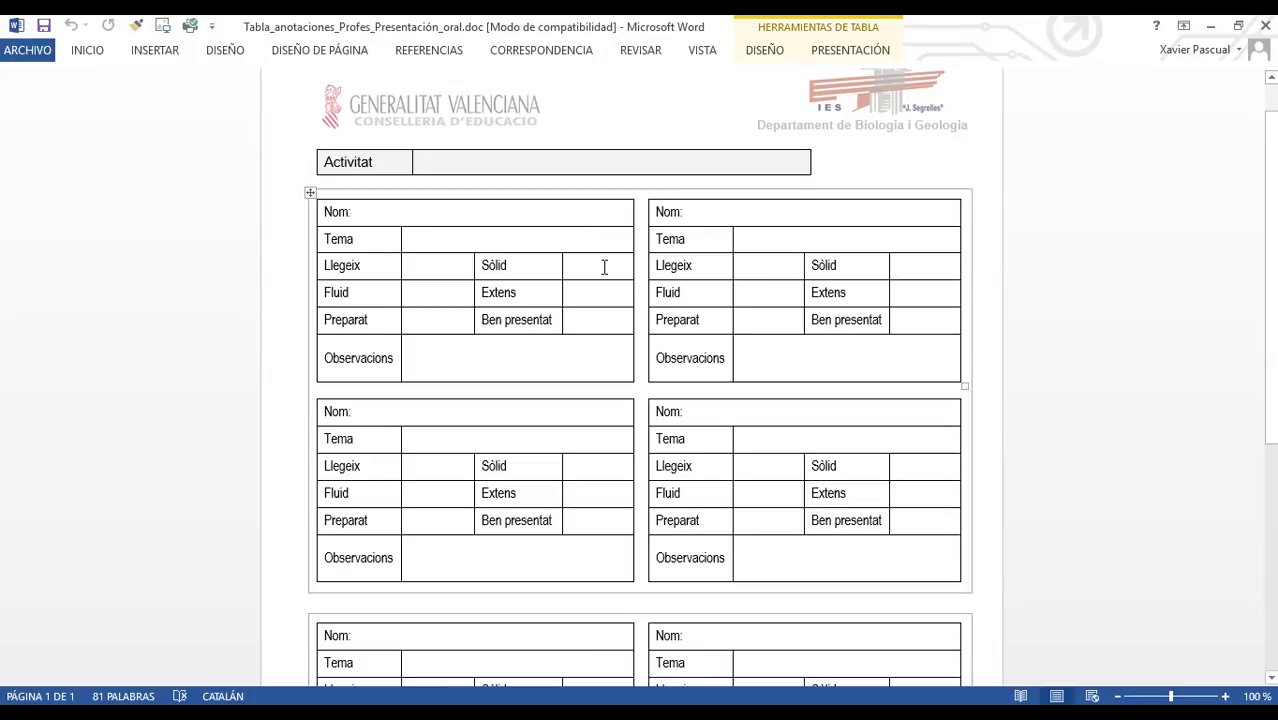
pyautogui.click(598, 324)
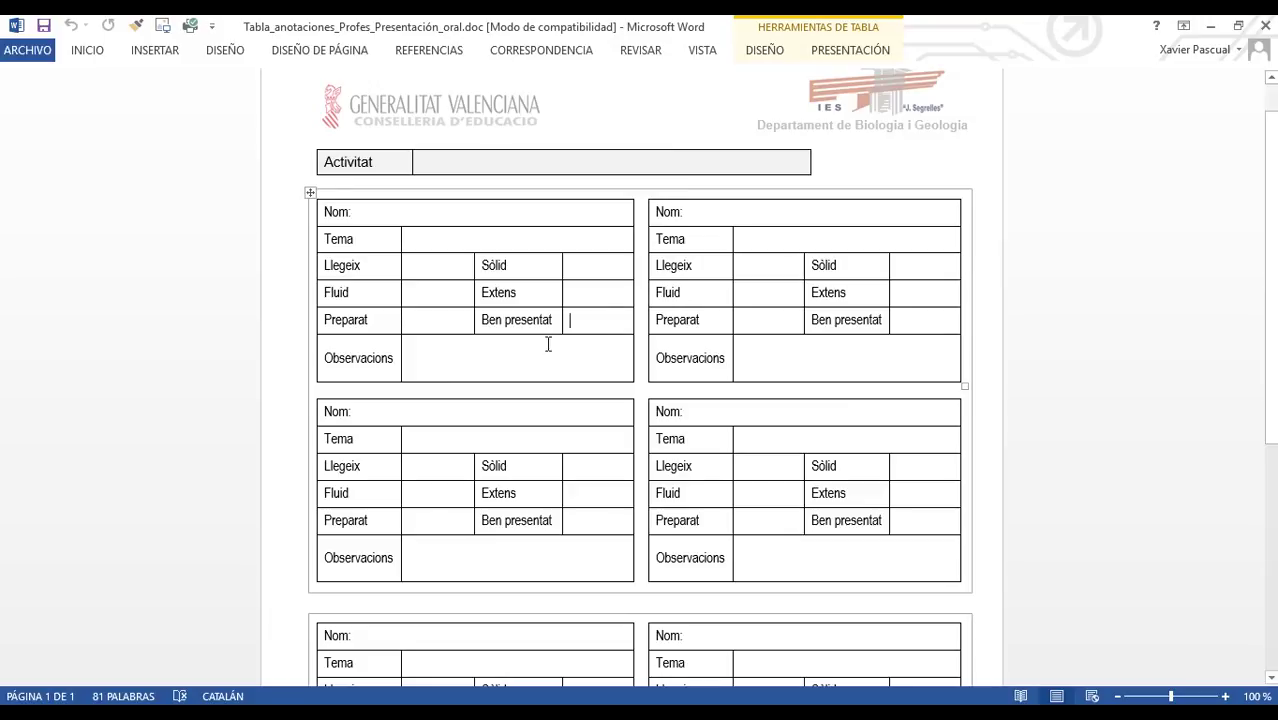
pyautogui.click(448, 354)
# Return to the 03 Presentacion oral folder and open the students' evaluation table Tabla_evaluacion_Alumnos_Presentación_oral.docx.
pyautogui.click(500, 712)
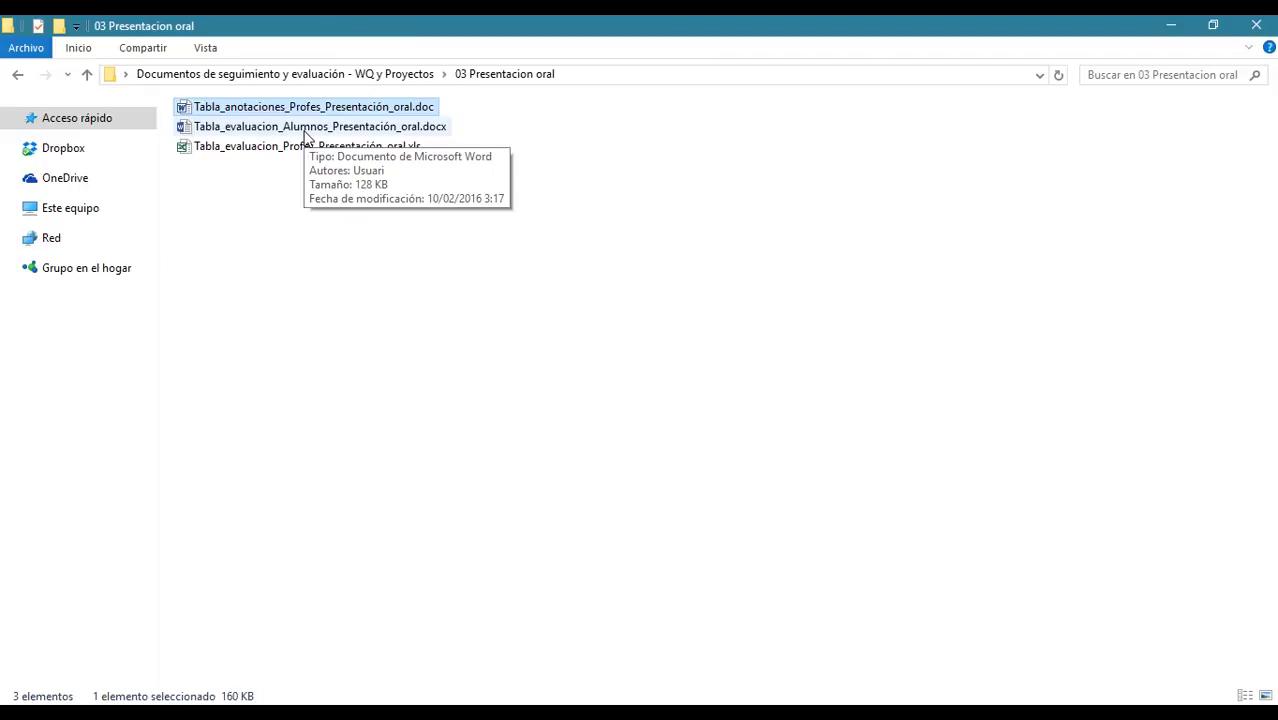
pyautogui.doubleClick(308, 136)
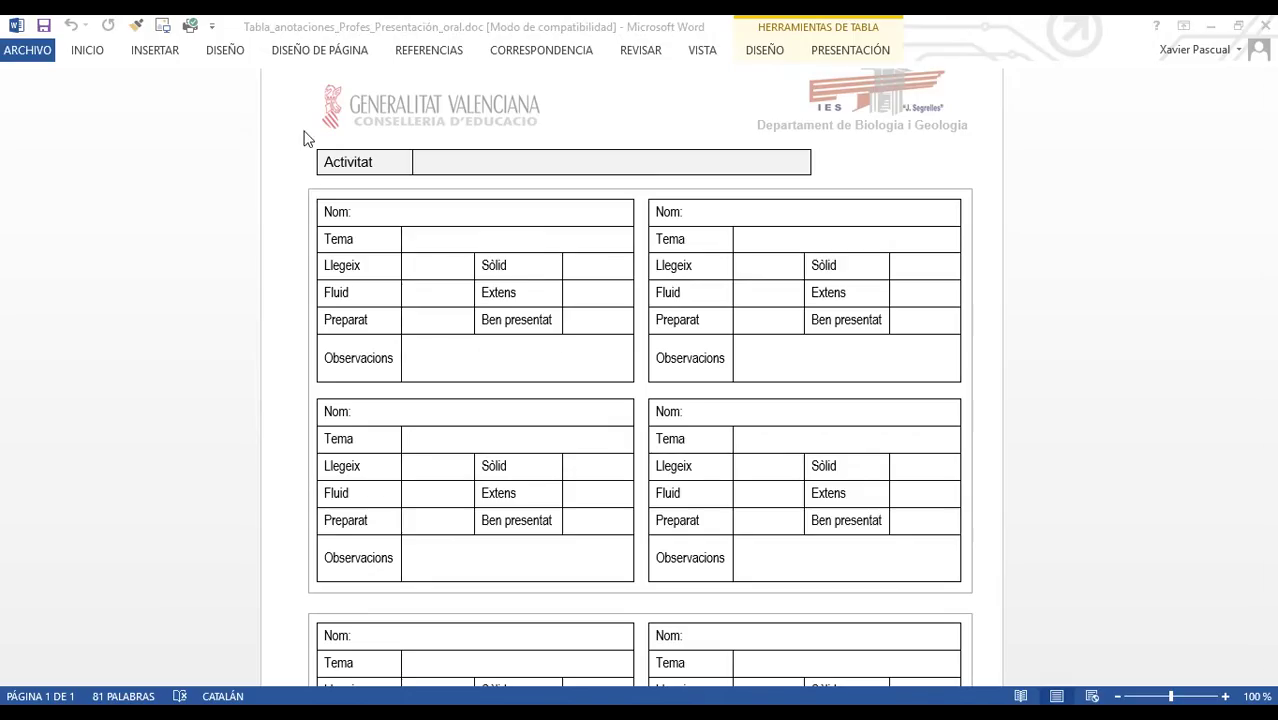
pyautogui.scroll(-2, 550, 272)
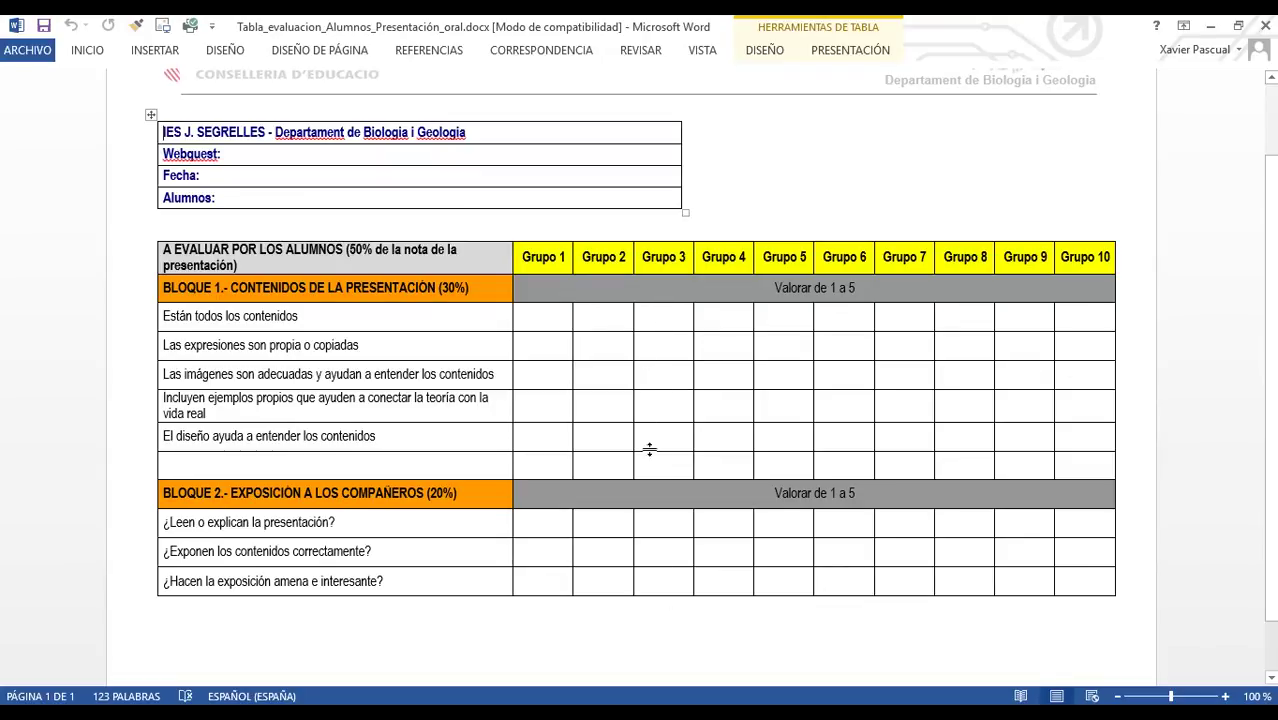
# Highlight the Grupo 3 rating cells across both evaluation blocks, then clear the selection.
pyautogui.click(658, 316)
pyautogui.moveTo(675, 317); pyautogui.dragTo(660, 588)
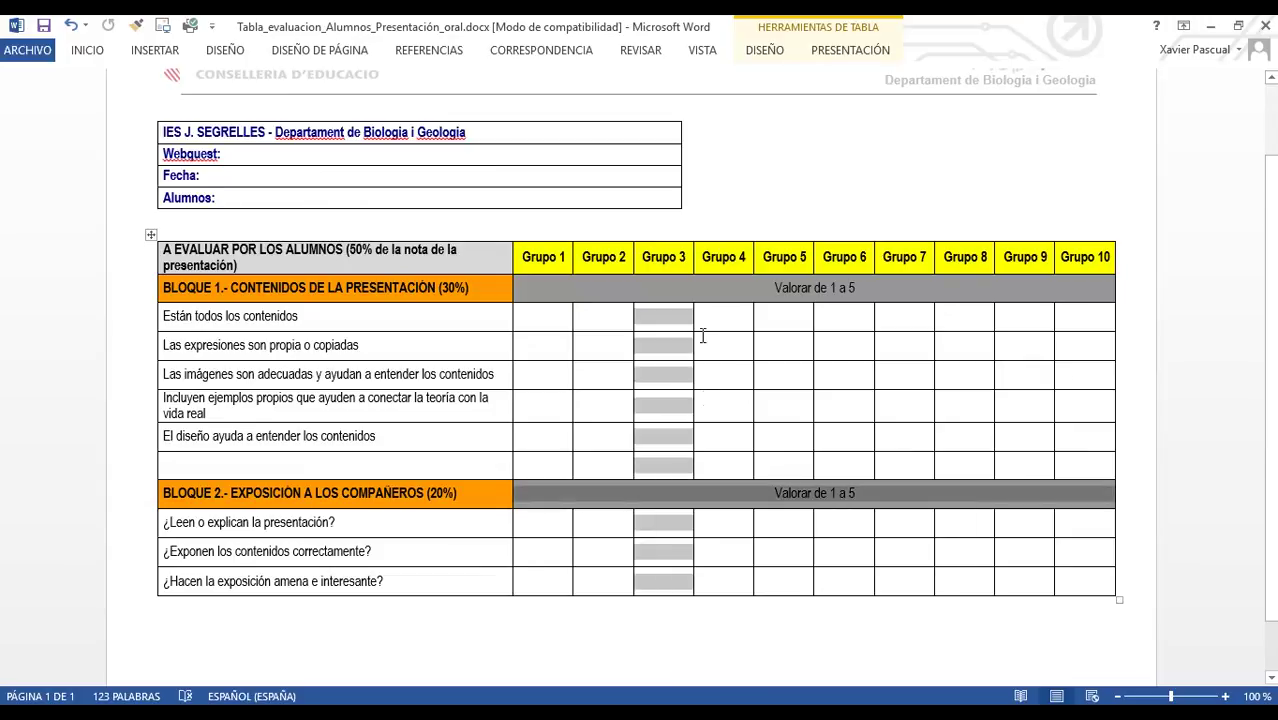
pyautogui.click(685, 255)
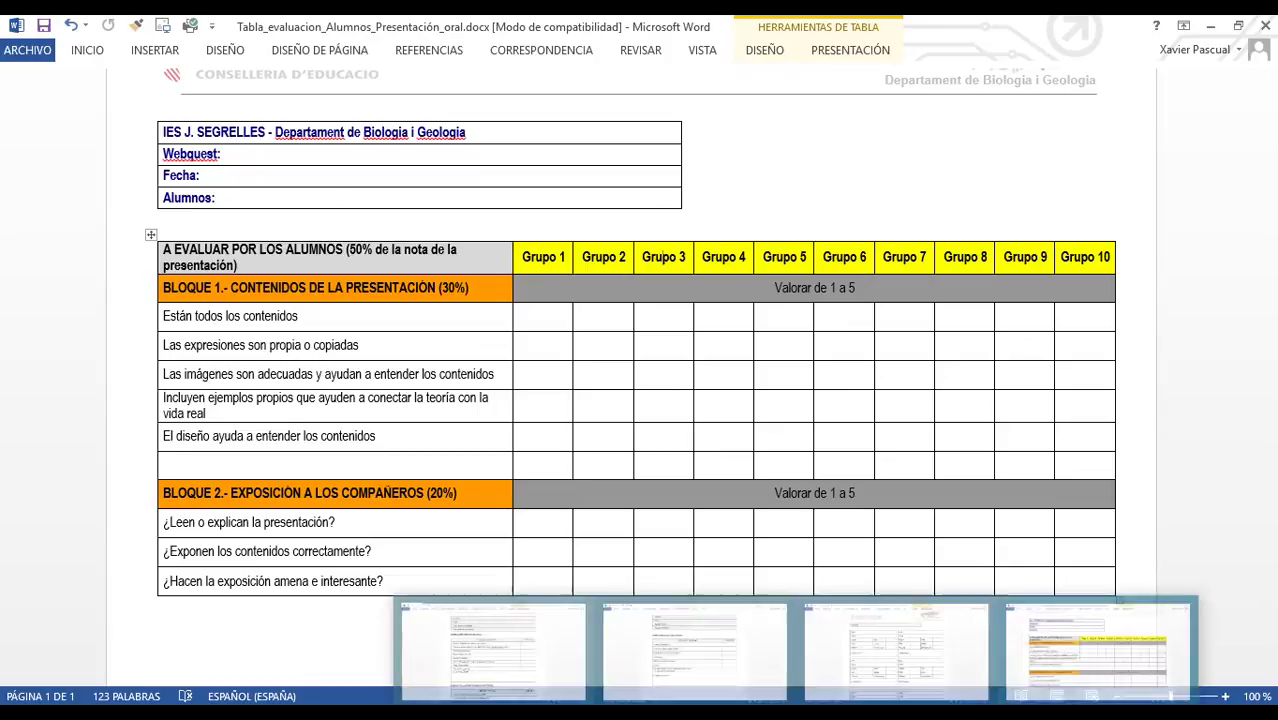
# Open the teachers' evaluation workbook Tabla_evaluacion_Profes_Presentación_oral.xls and examine its Webquest and Alumnos header fields.
pyautogui.click(470, 712)
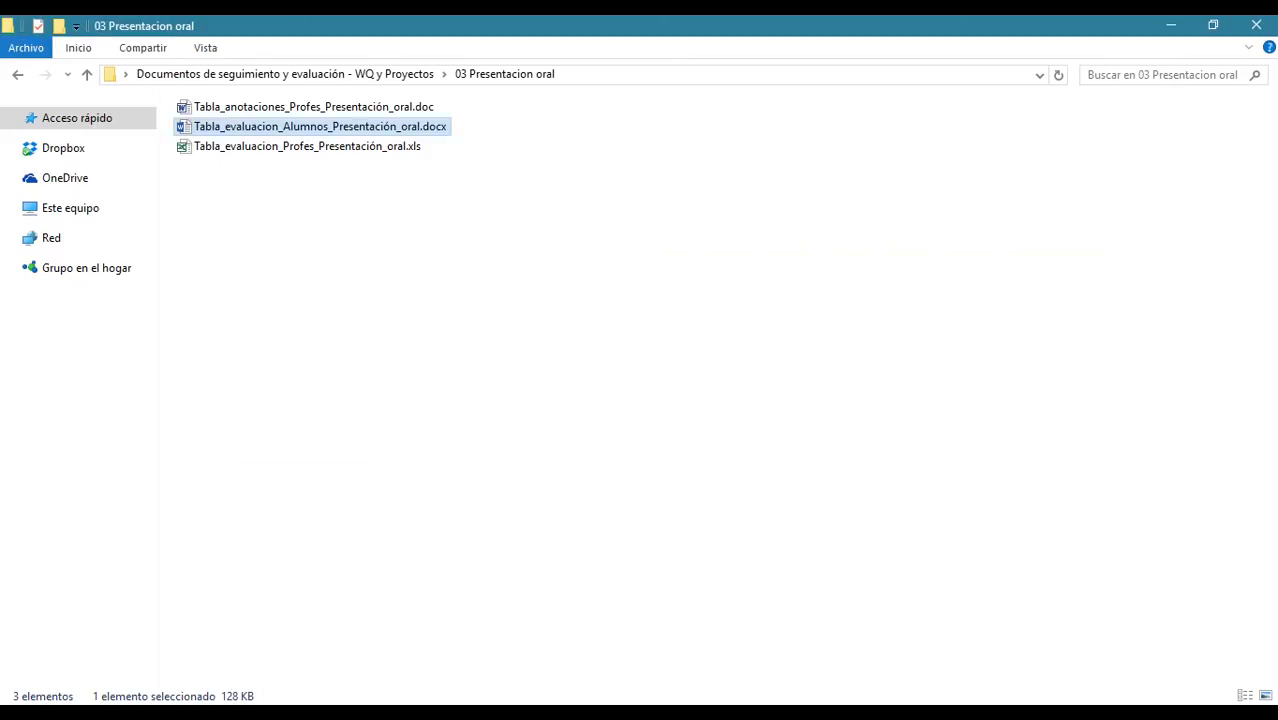
pyautogui.click(257, 152)
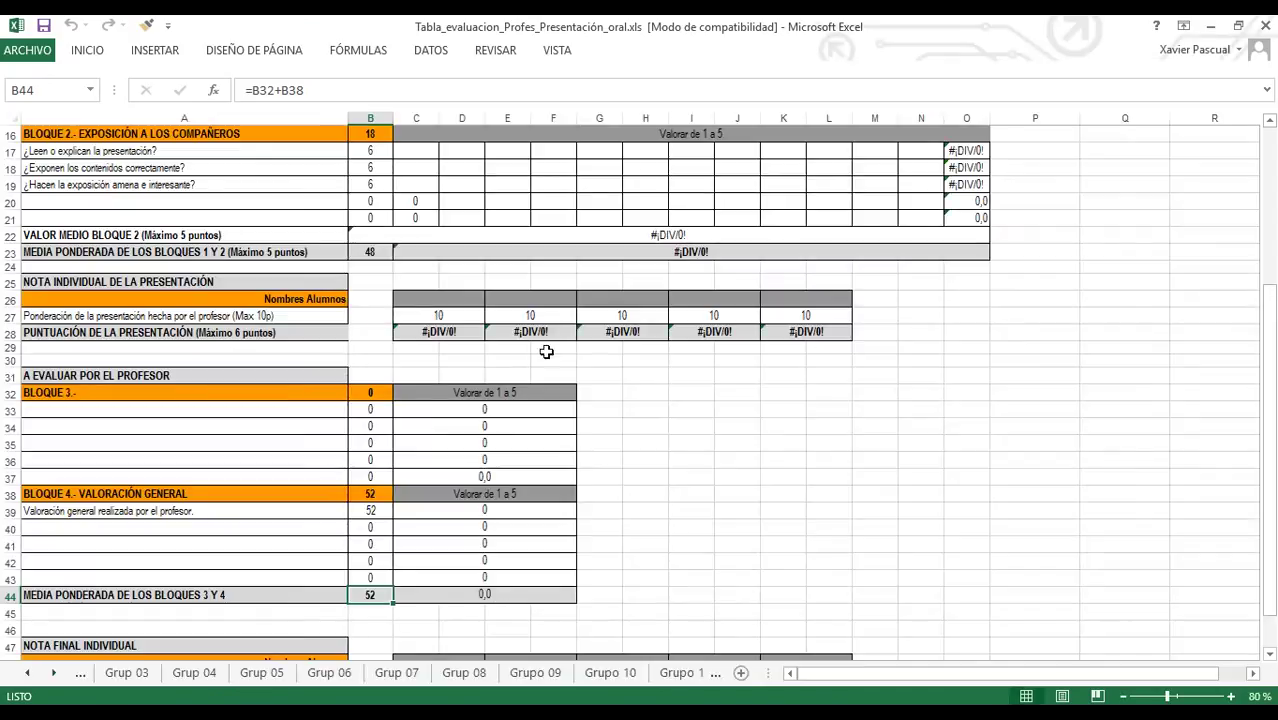
pyautogui.scroll(2, 651, 413)
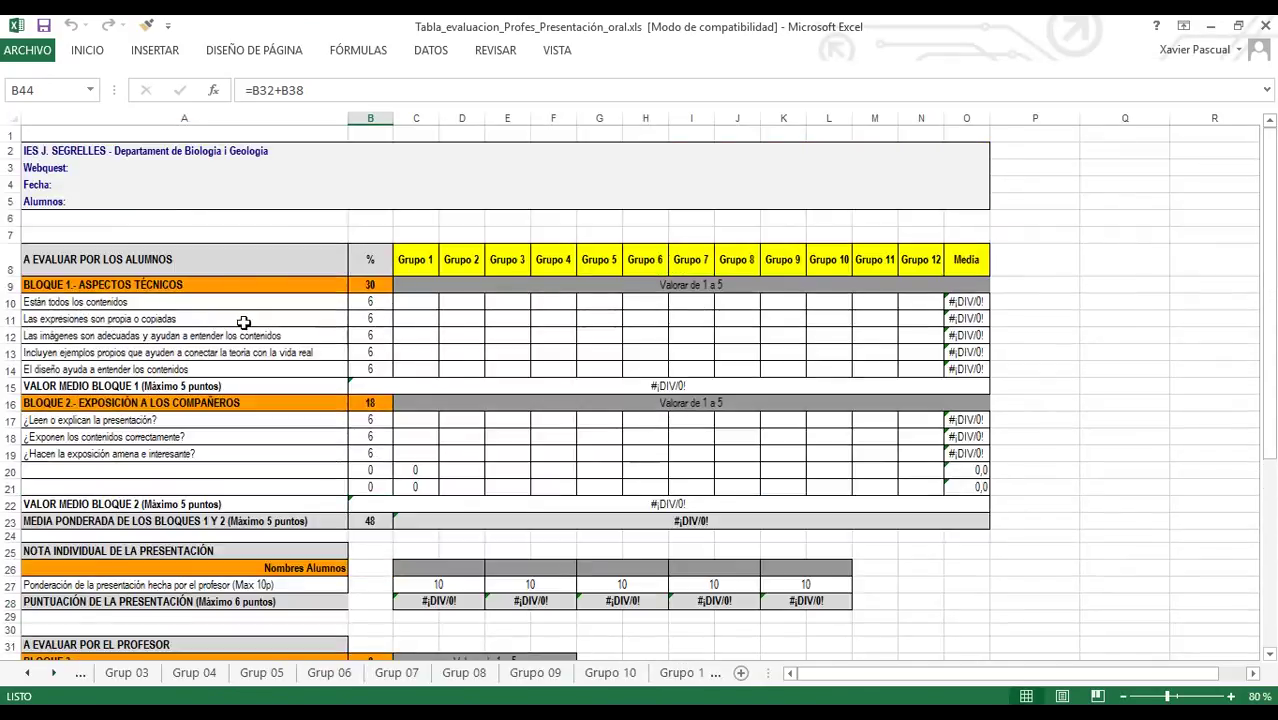
pyautogui.click(122, 169)
pyautogui.click(113, 204)
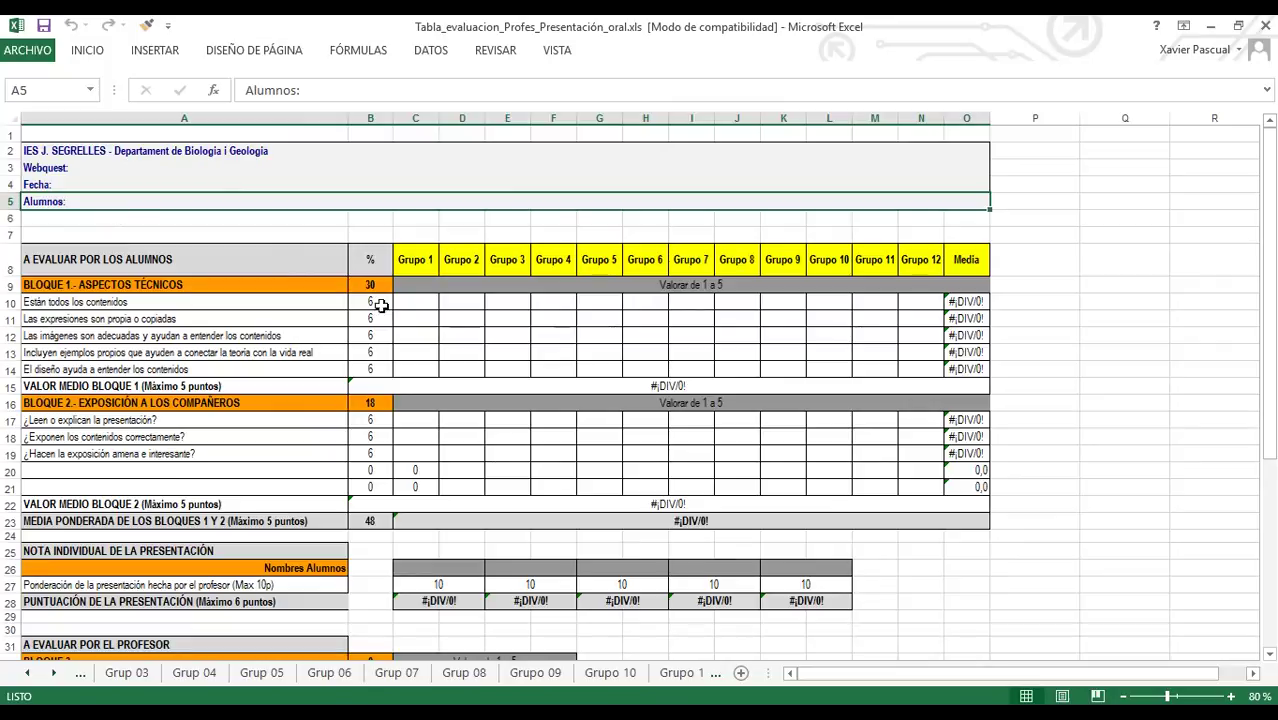
# Go to the Grup 01 sheet and select its Webquest header field.
pyautogui.click(26, 673)
pyautogui.click(26, 673)
pyautogui.click(127, 673)
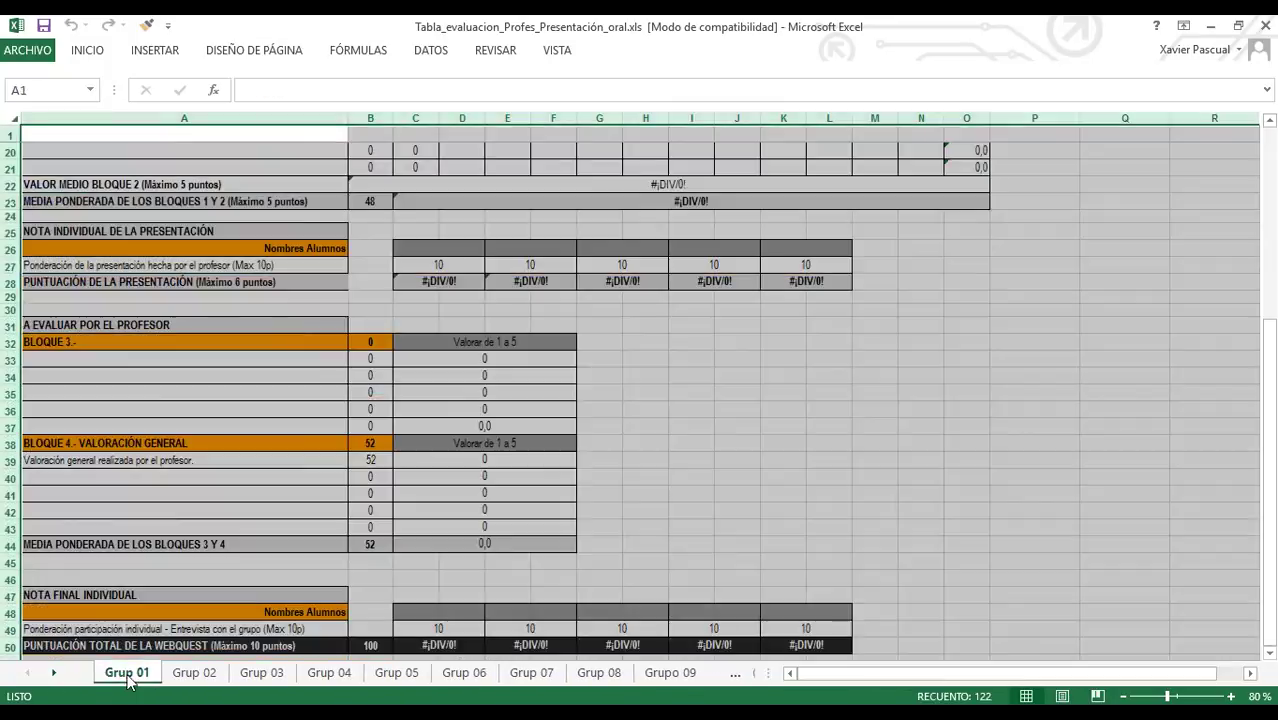
pyautogui.scroll(6, 182, 552)
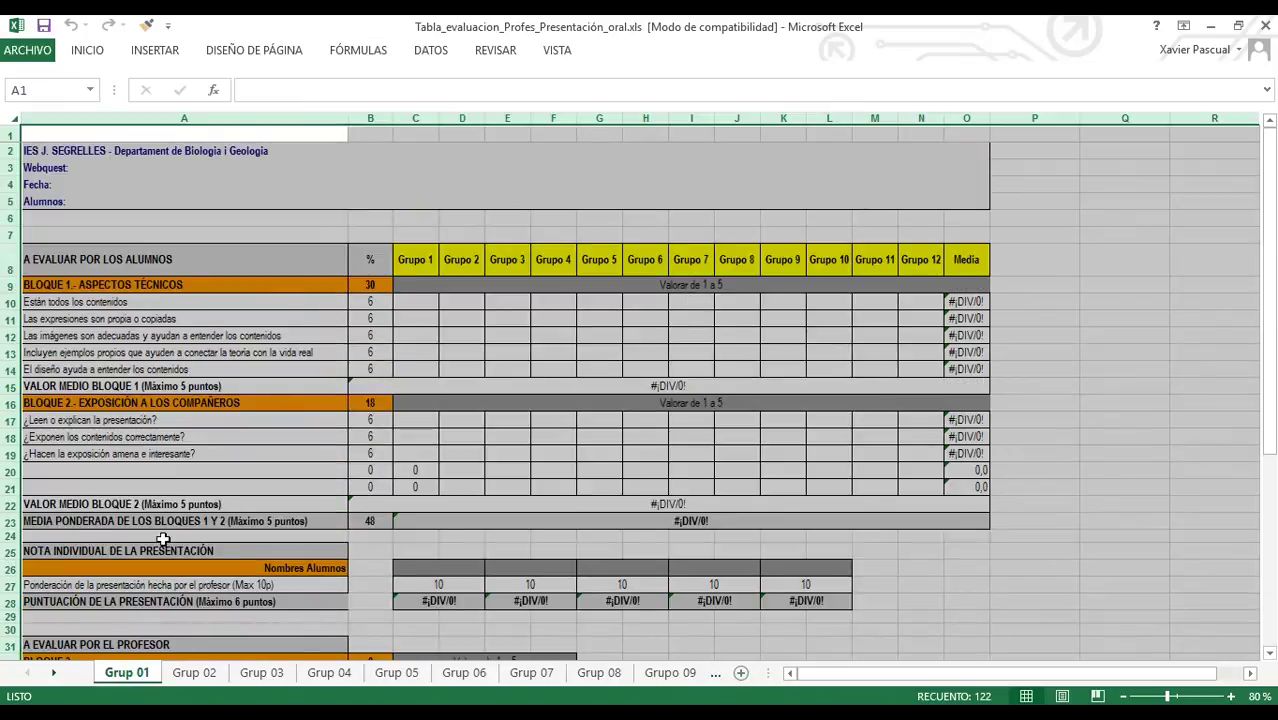
pyautogui.click(196, 672)
pyautogui.click(106, 167)
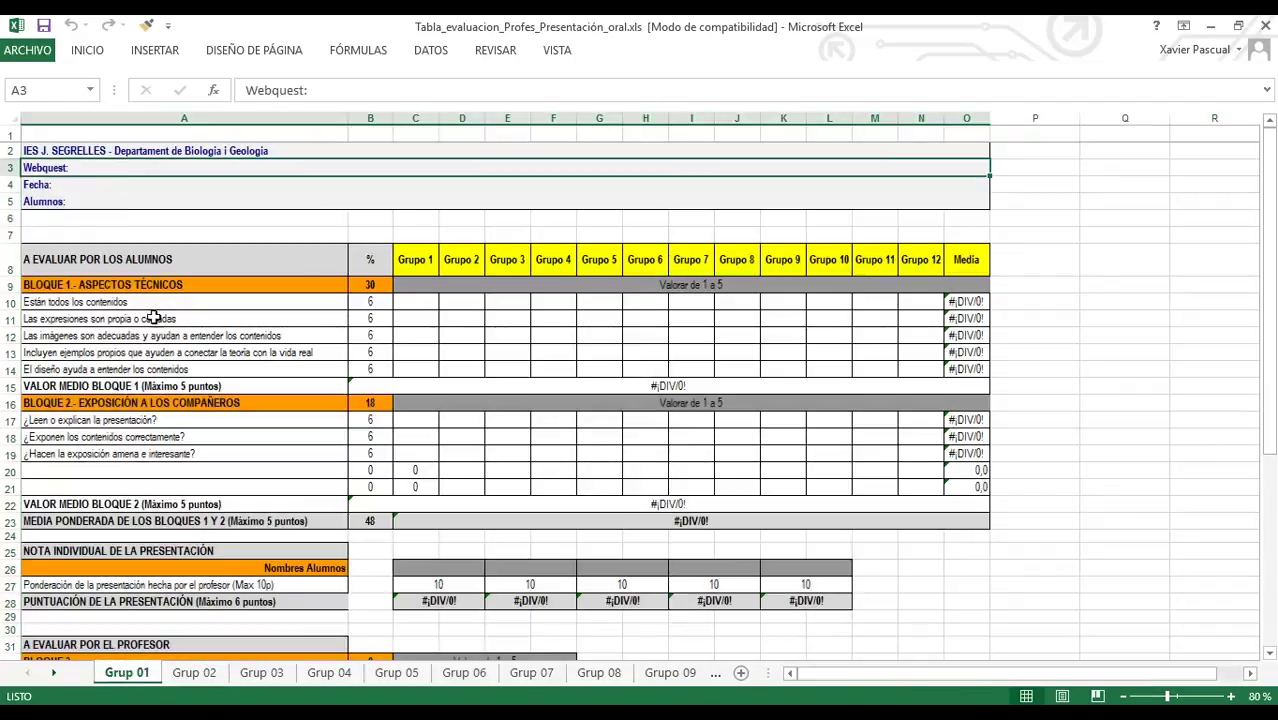
# Look through the Grup 01 to Grup 04 sheets, selecting the Fecha header on Grup 02 and ending on Grup 03.
pyautogui.click(196, 672)
pyautogui.click(176, 187)
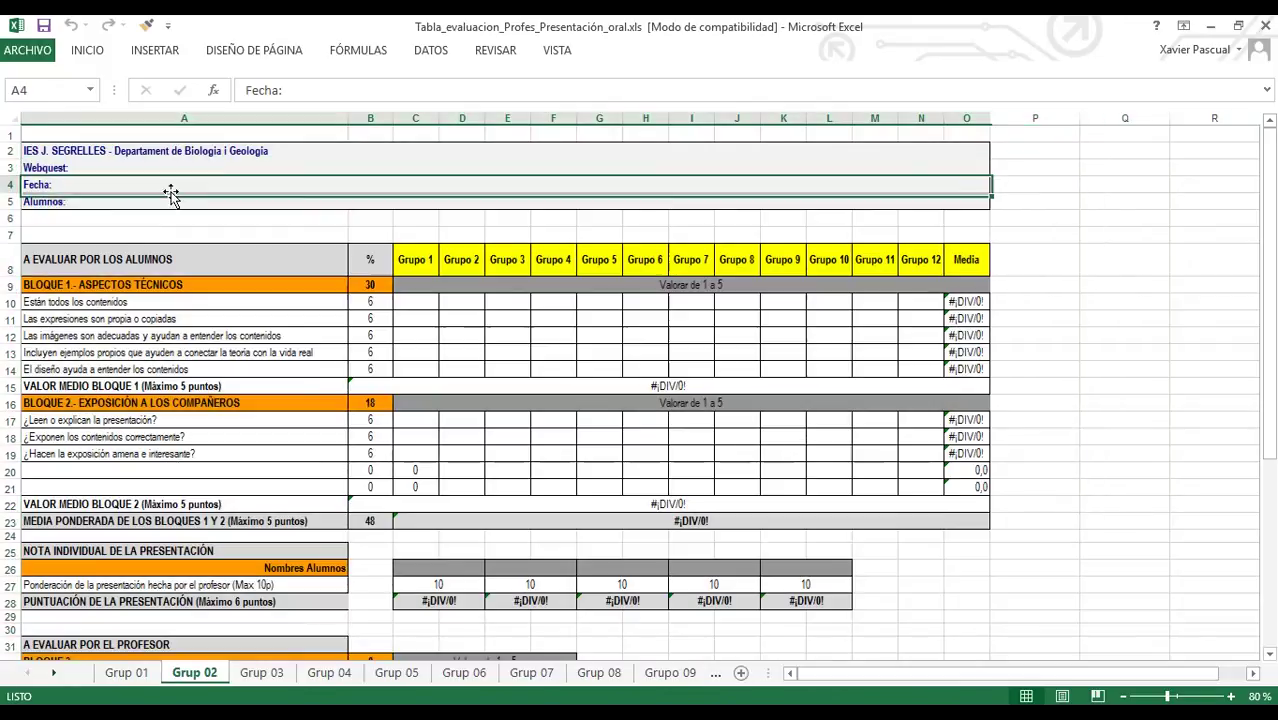
pyautogui.click(140, 675)
pyautogui.click(175, 676)
pyautogui.click(256, 674)
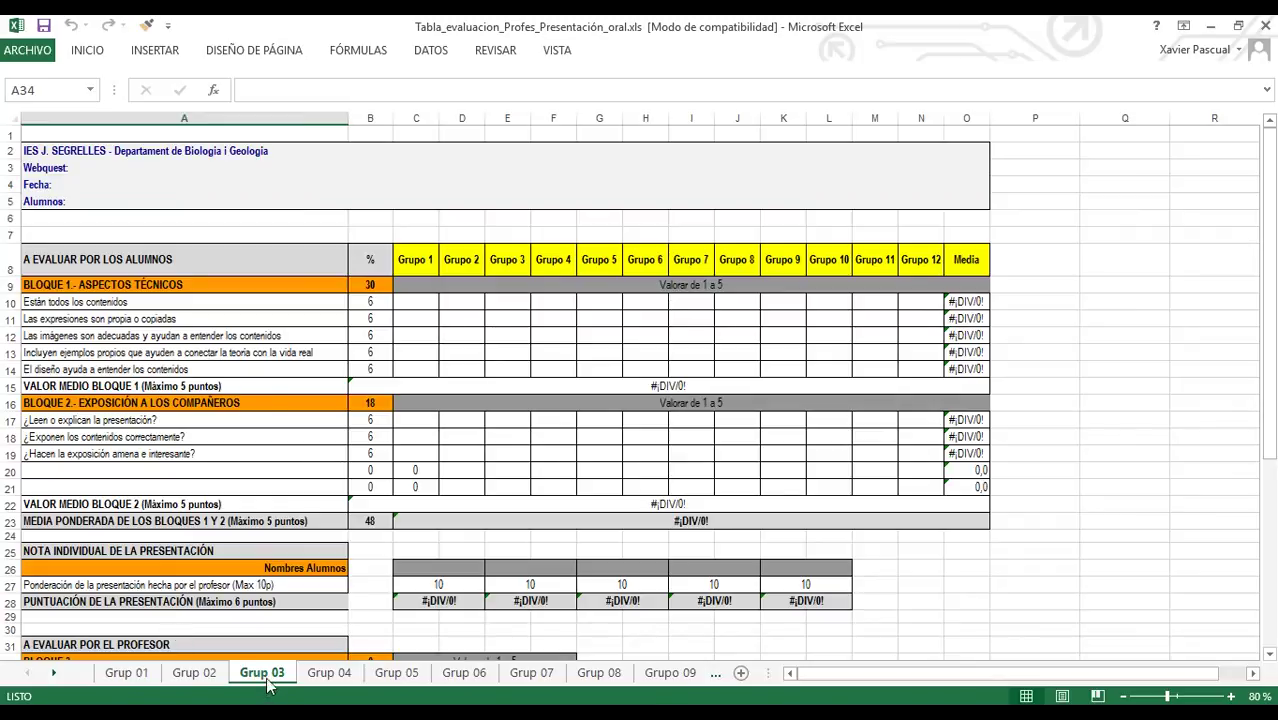
pyautogui.click(322, 674)
pyautogui.click(262, 674)
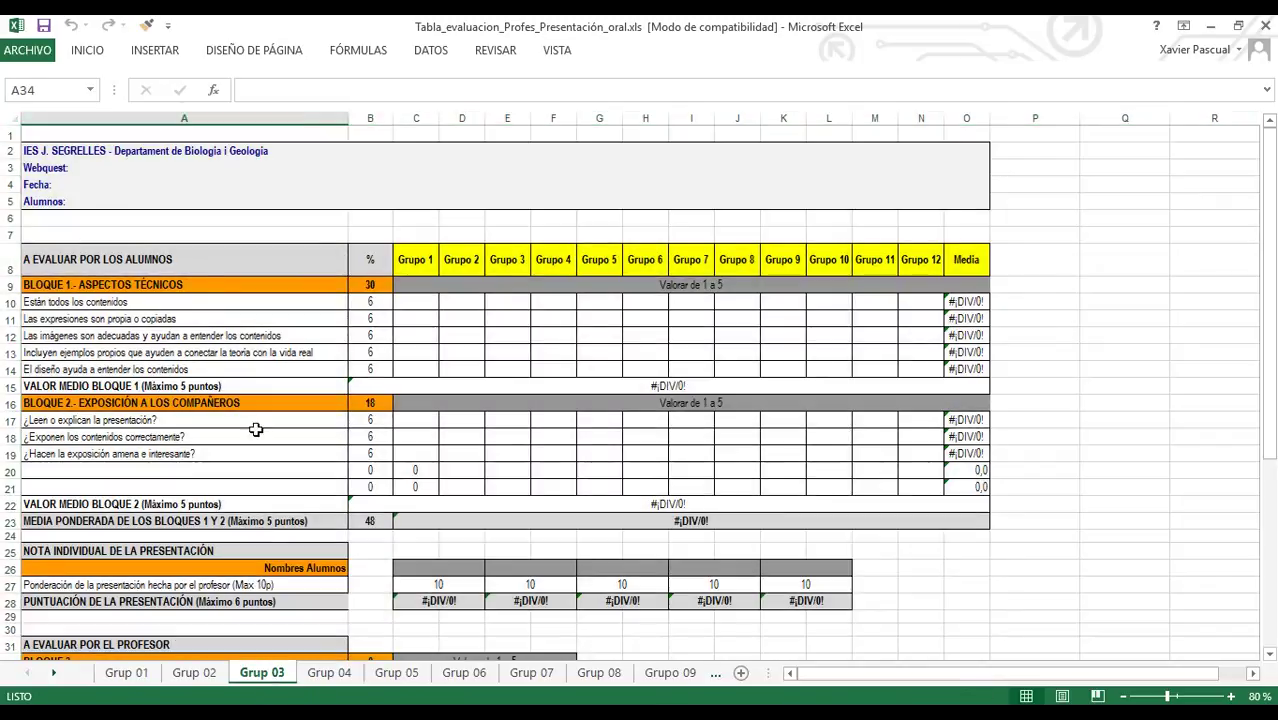
# Examine the Alumnos header field on the Grup 03 sheet.
pyautogui.click(143, 200)
pyautogui.doubleClick(143, 195)
pyautogui.doubleClick(145, 202)
pyautogui.doubleClick(145, 202)
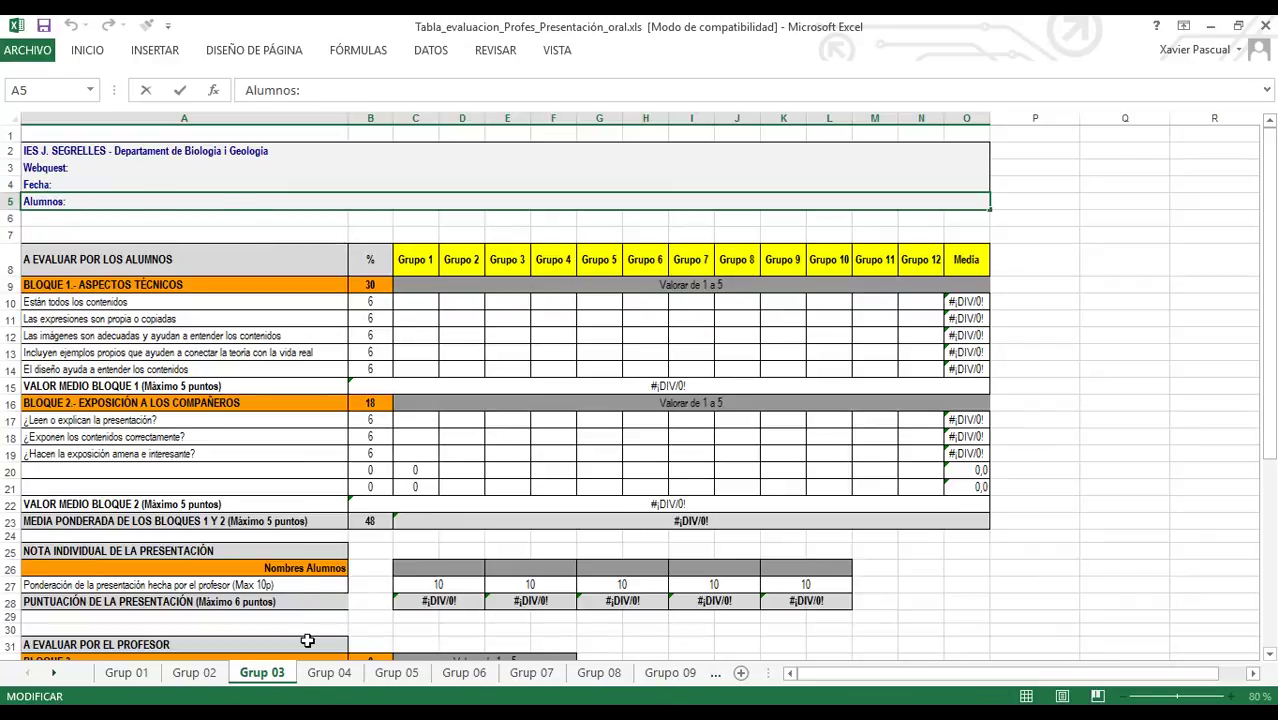
# Enter Grupo 1's ratings 5, 5, 4, 5 and 4 for the five Bloque 1 technical criteria.
pyautogui.click(414, 302)
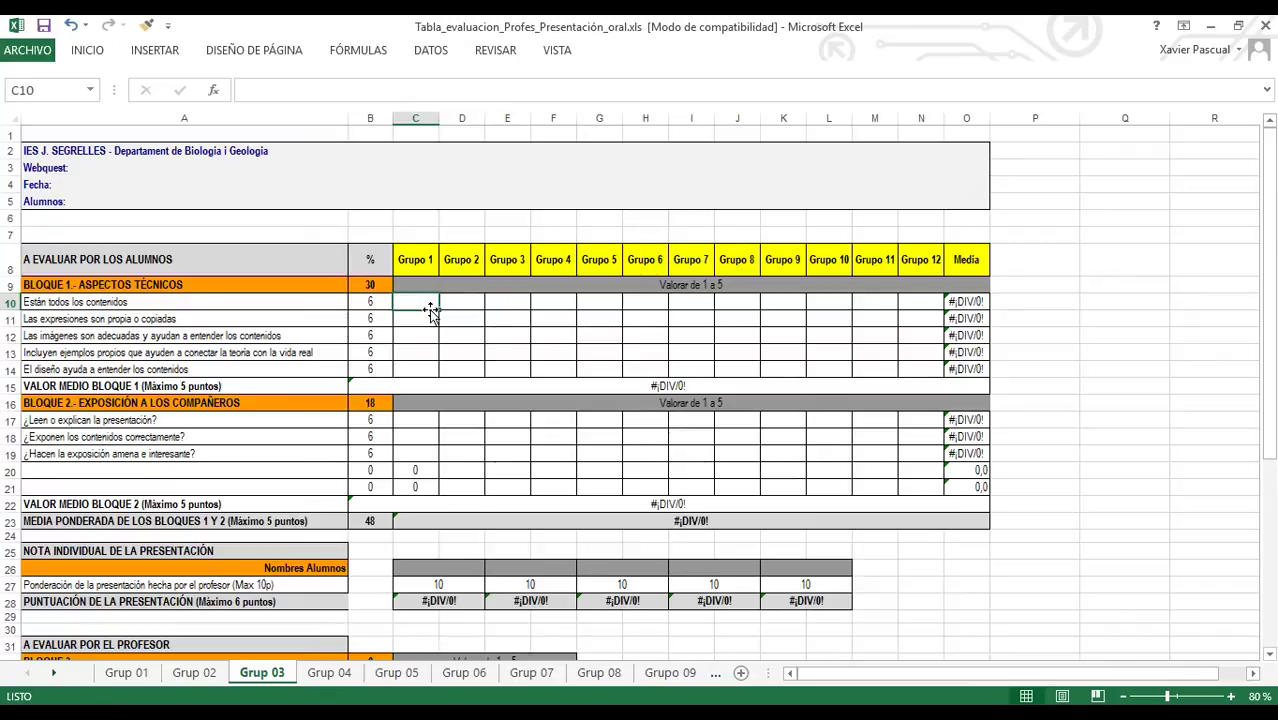
pyautogui.write('5')
pyautogui.press('Return')
pyautogui.write('5')
pyautogui.press('Return')
pyautogui.write('4')
pyautogui.press('Return')
pyautogui.write('5')
pyautogui.press('Return')
pyautogui.write('4')
pyautogui.press('Return')
pyautogui.press('Return')
pyautogui.press('Return')
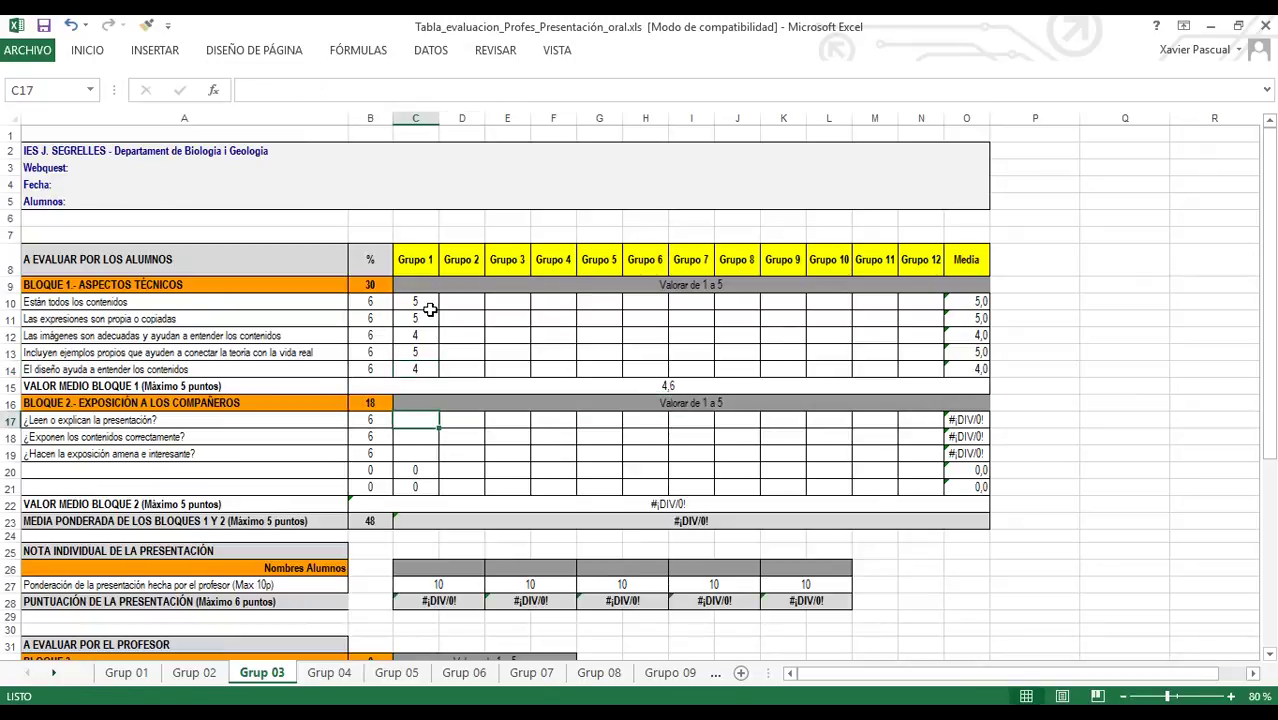
# Enter Grupo 1's ratings 3, 2 and 3 for the three Bloque 2 exposition criteria and select the block's mean value.
pyautogui.write('3')
pyautogui.press('Return')
pyautogui.write('2')
pyautogui.press('Return')
pyautogui.write('3')
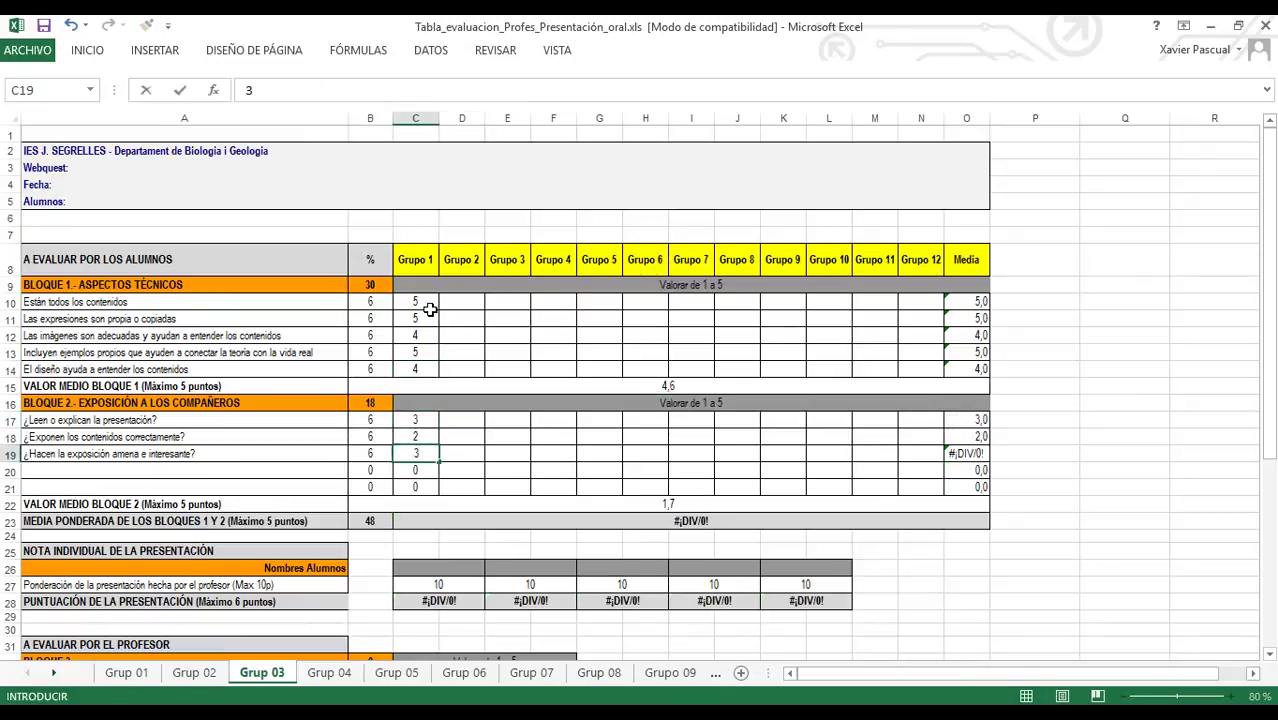
pyautogui.click(670, 507)
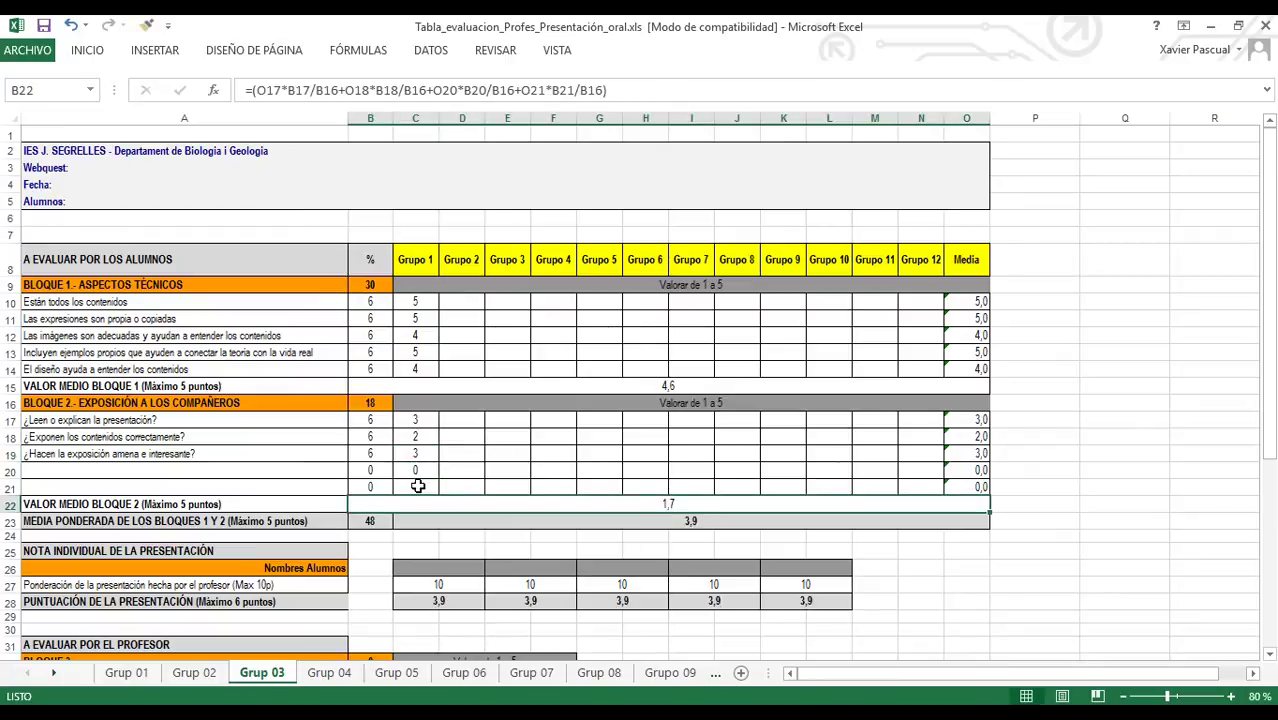
# Enter Grupo 2's ratings 3, 4, 3, 4 and 4 for the five Bloque 1 technical criteria.
pyautogui.click(463, 303)
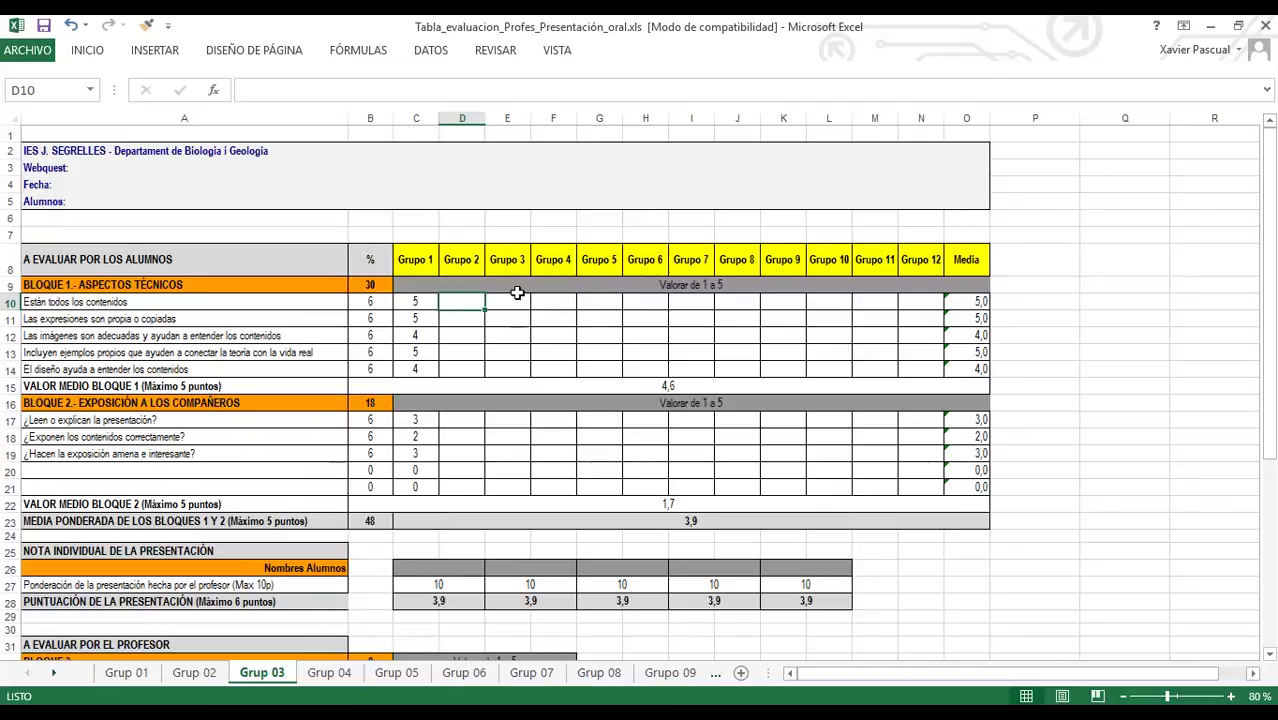
pyautogui.click(520, 302)
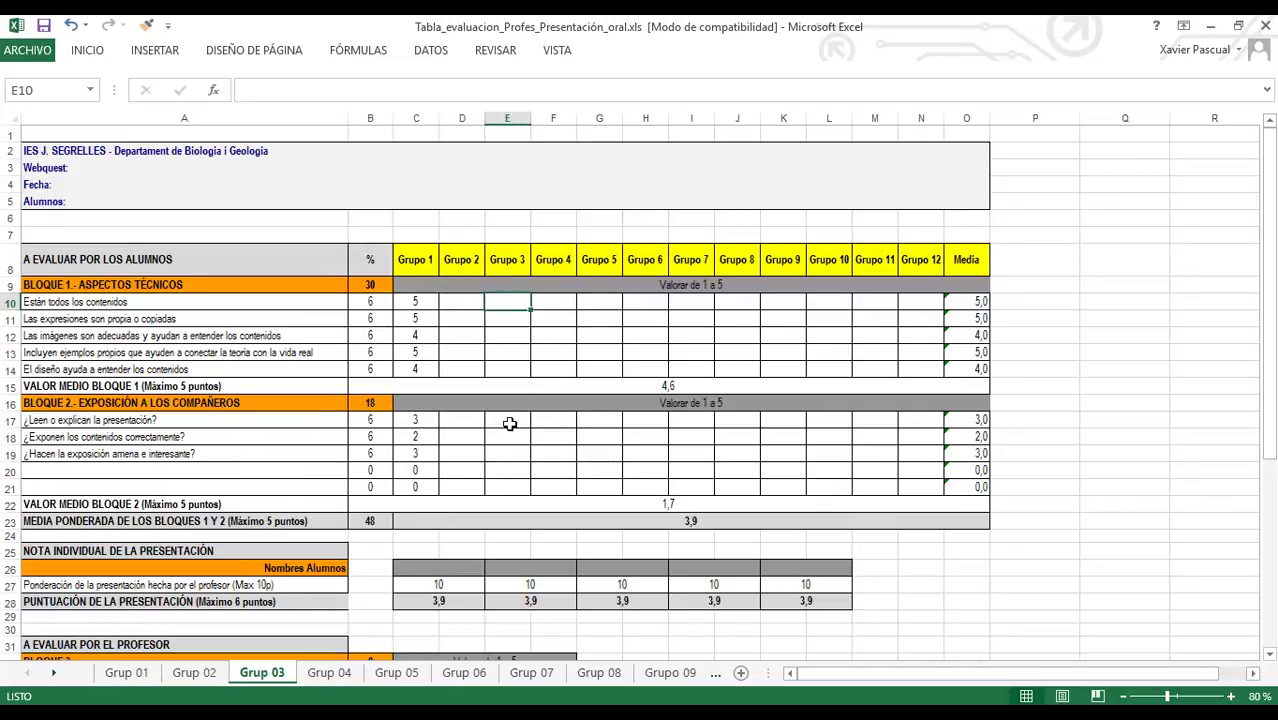
pyautogui.click(454, 303)
pyautogui.write('3')
pyautogui.press('Return')
pyautogui.write('4')
pyautogui.press('Return')
pyautogui.write('3')
pyautogui.press('Return')
pyautogui.write('4')
pyautogui.press('Return')
pyautogui.write('4')
pyautogui.press('Return')
pyautogui.press('Return')
pyautogui.press('Return')
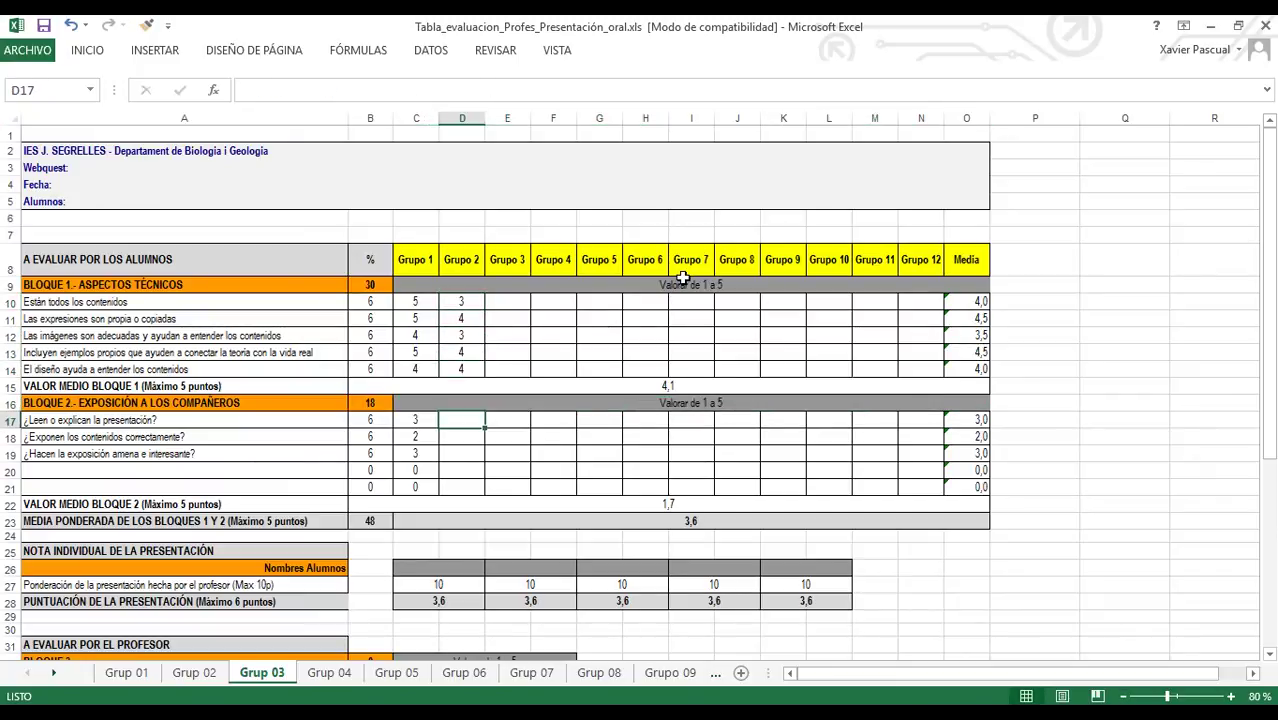
# Enter Grupo 2's ratings 3, 5 and 4 for the Bloque 2 criteria and select the weighted mean of both blocks.
pyautogui.write('3')
pyautogui.press('Return')
pyautogui.write('5')
pyautogui.press('Return')
pyautogui.write('4')
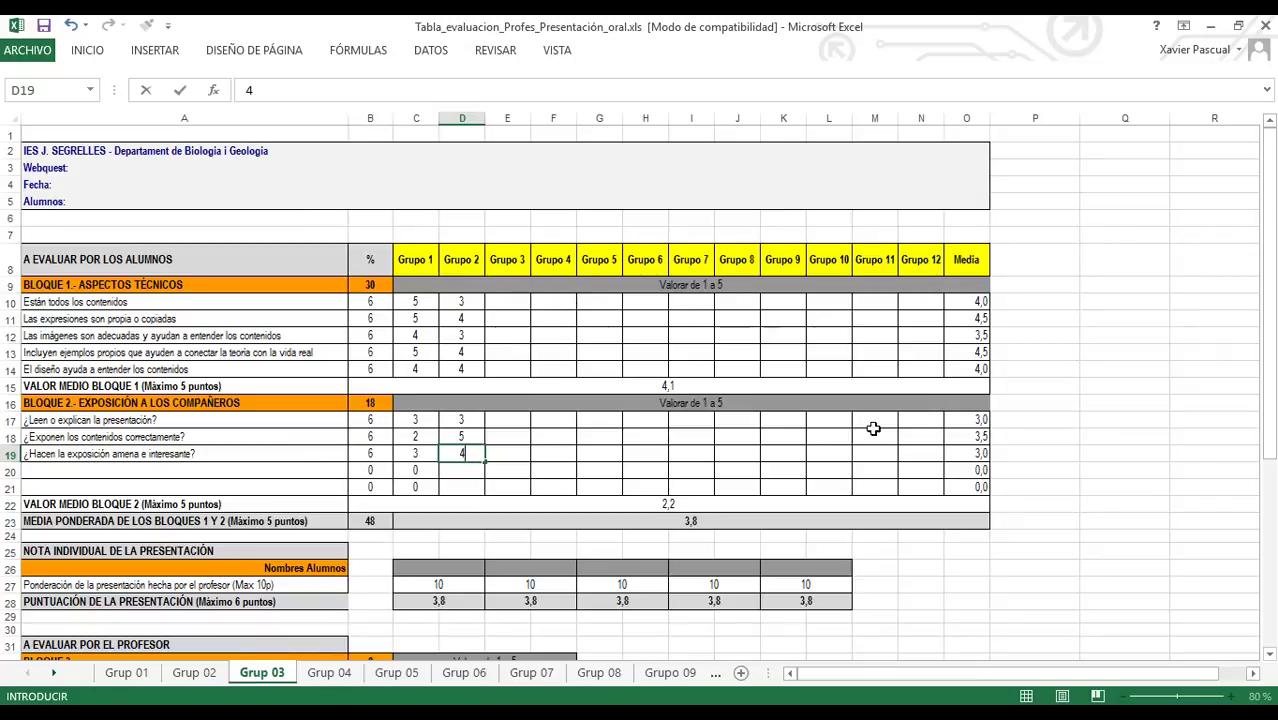
pyautogui.click(728, 520)
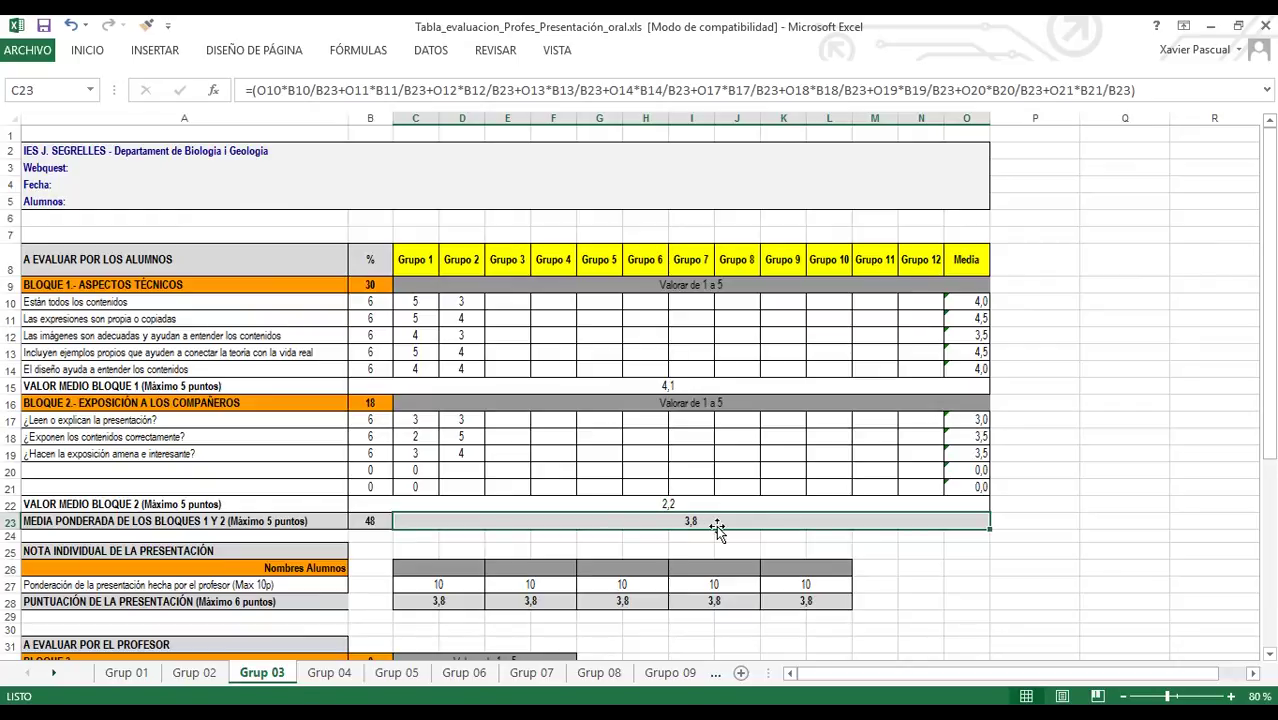
# Examine the percentage weights of the student and teacher blocks, the weighted mean of Bloques 1 and 2, and the first presentation score.
pyautogui.scroll(-5, 716, 528)
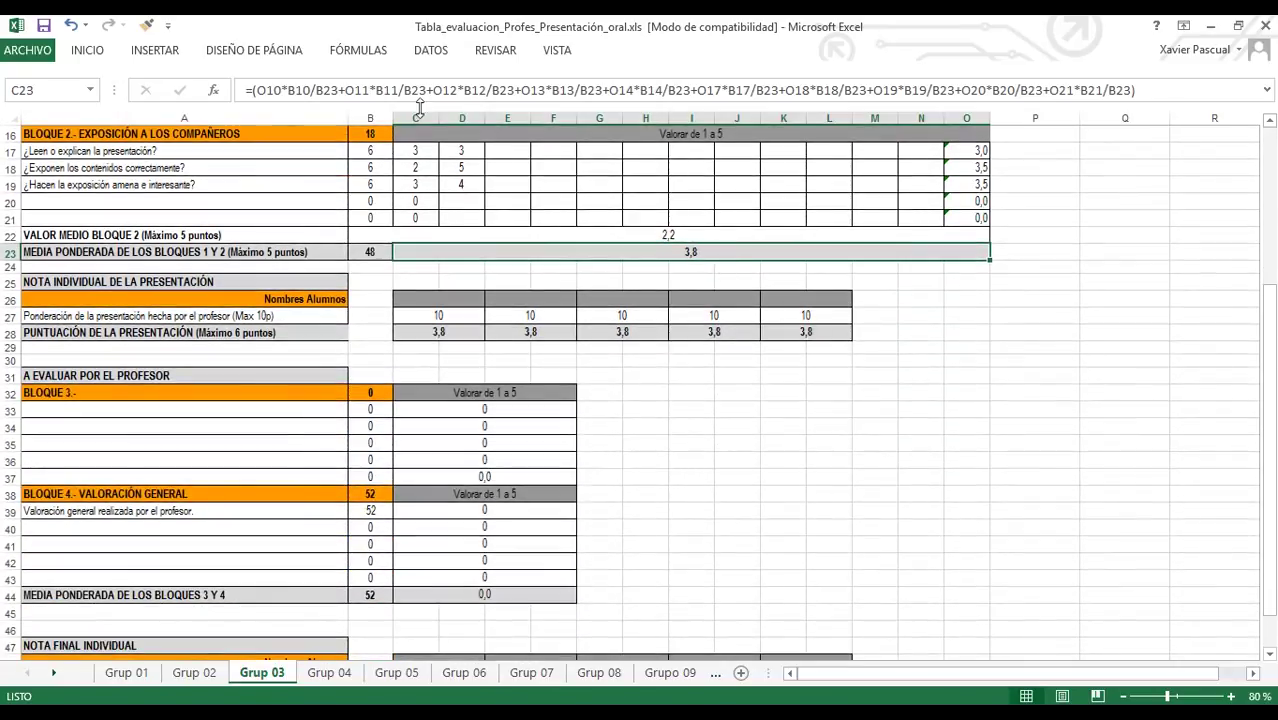
pyautogui.scroll(3, 488, 205)
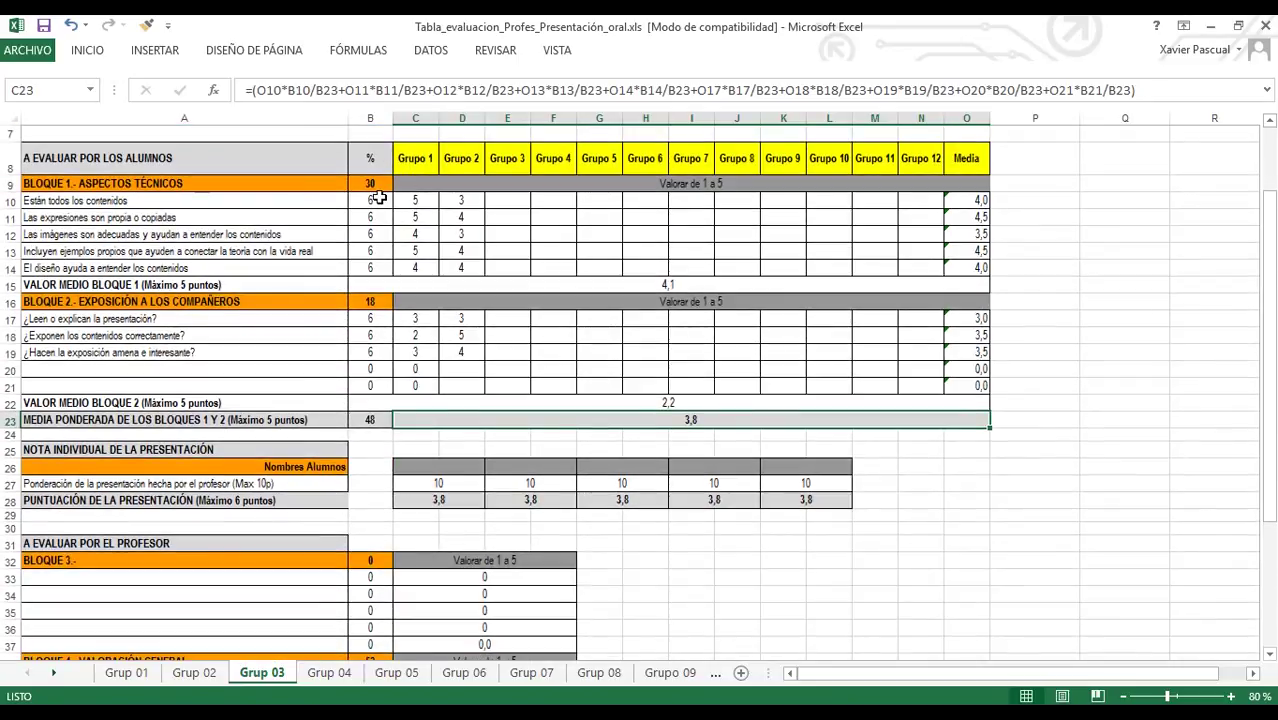
pyautogui.click(379, 200)
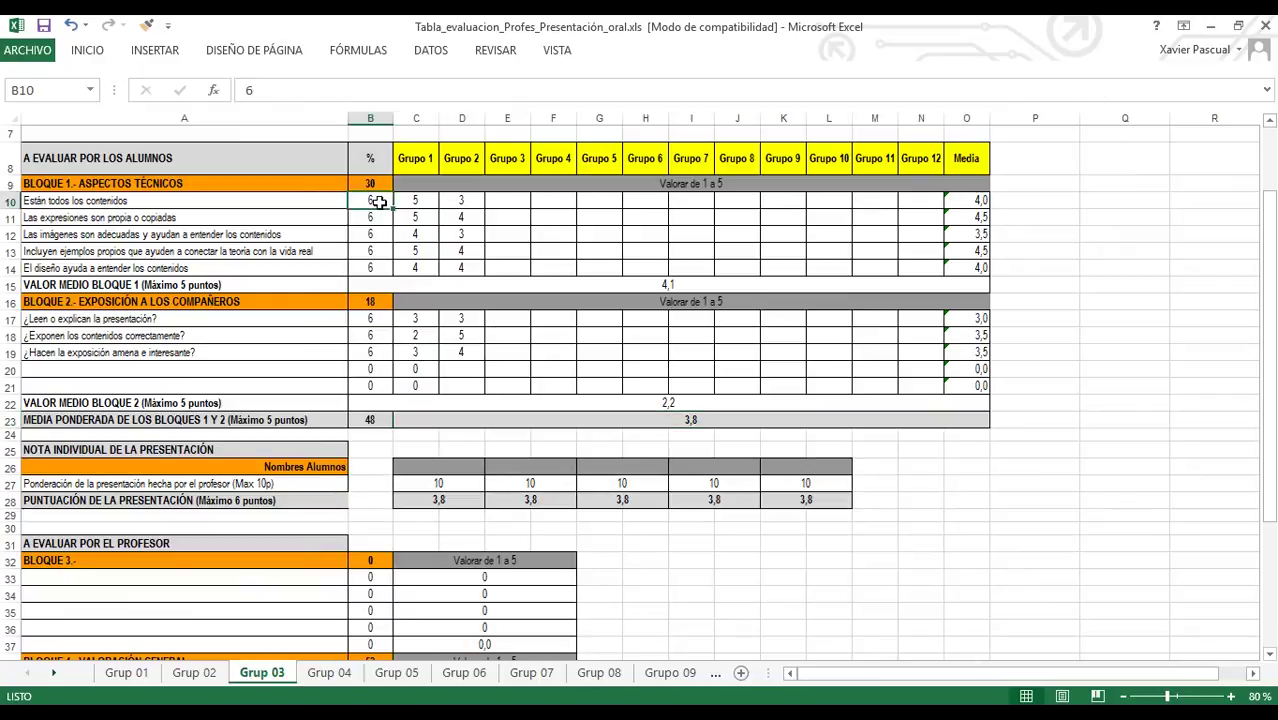
pyautogui.click(375, 217)
pyautogui.click(380, 233)
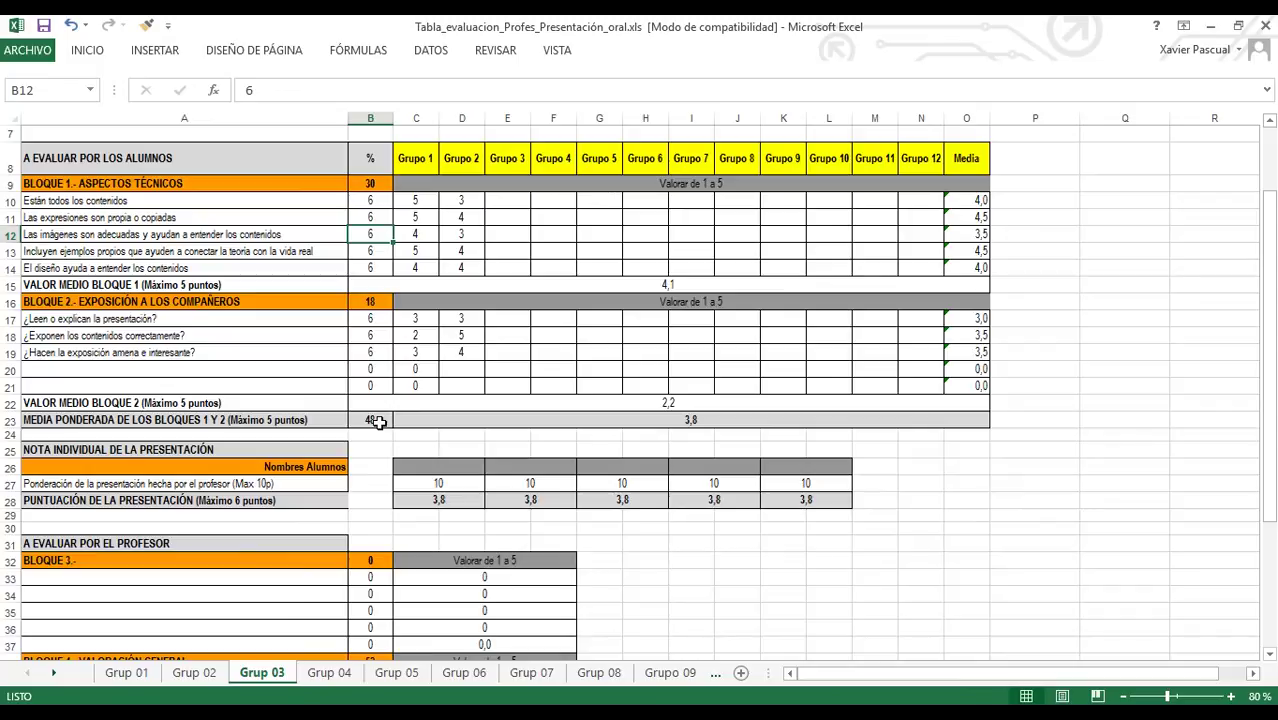
pyautogui.scroll(-3, 378, 422)
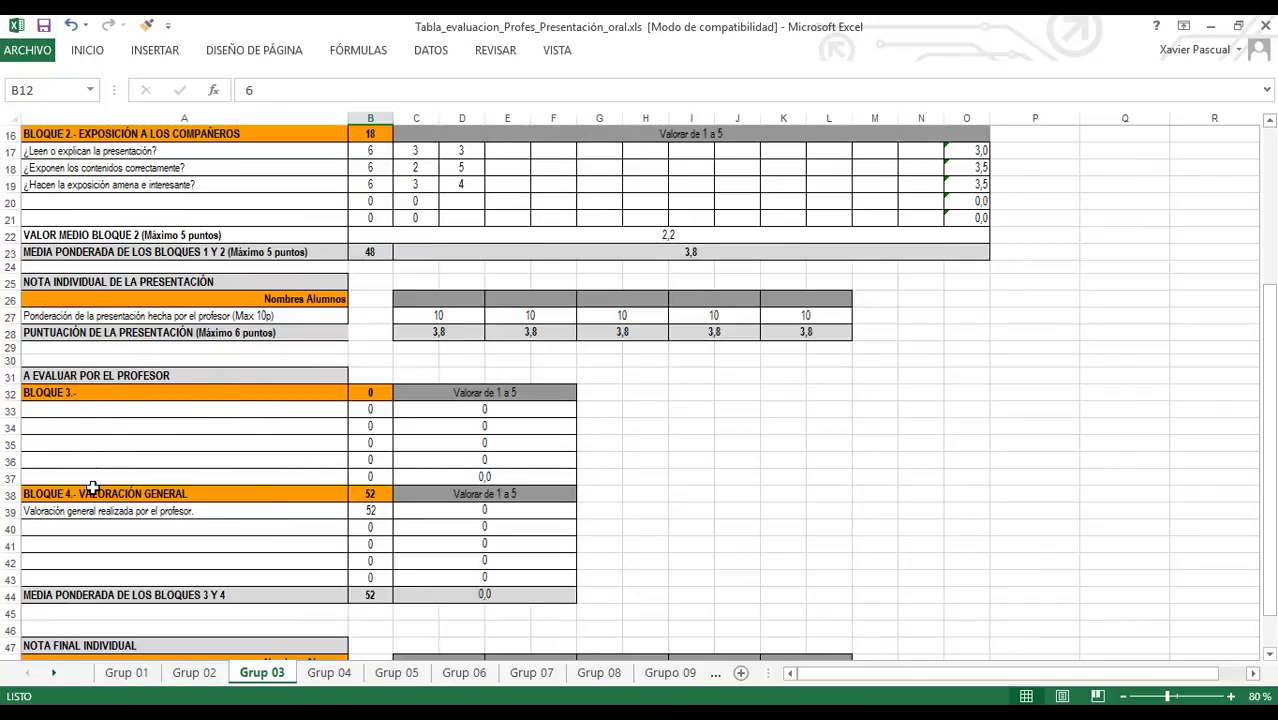
pyautogui.scroll(3, 394, 380)
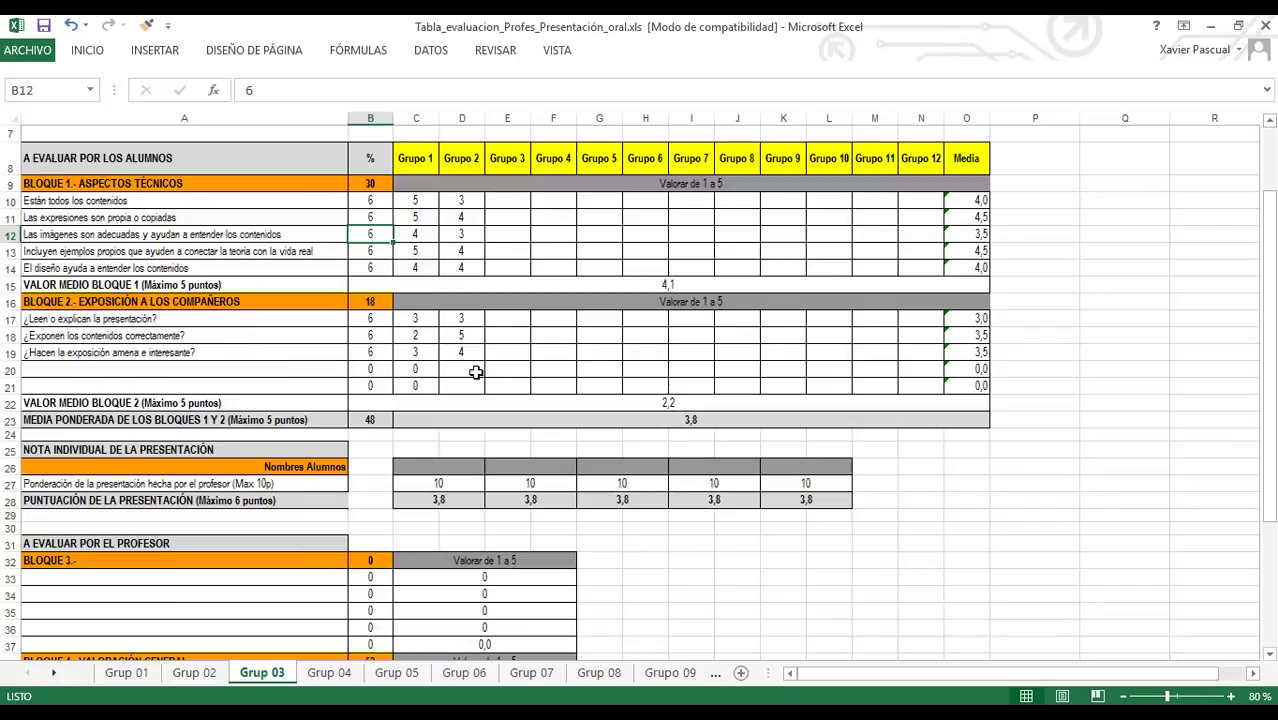
pyautogui.click(693, 419)
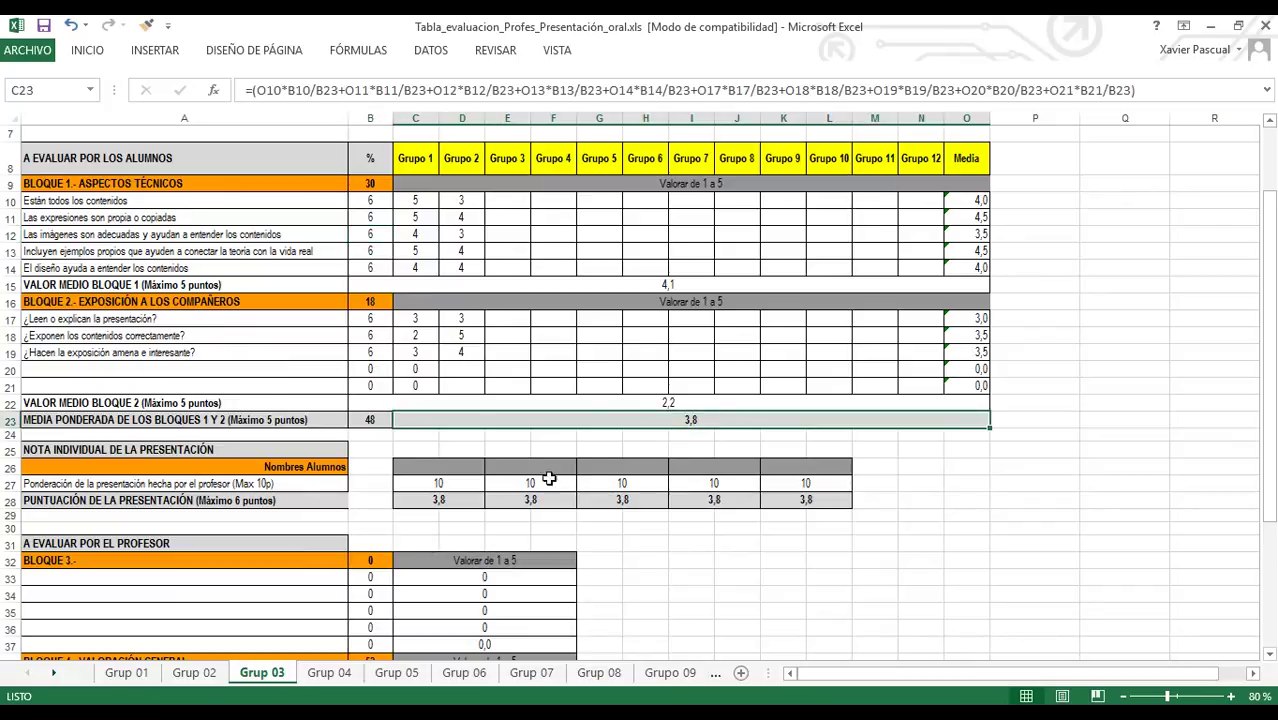
pyautogui.click(450, 502)
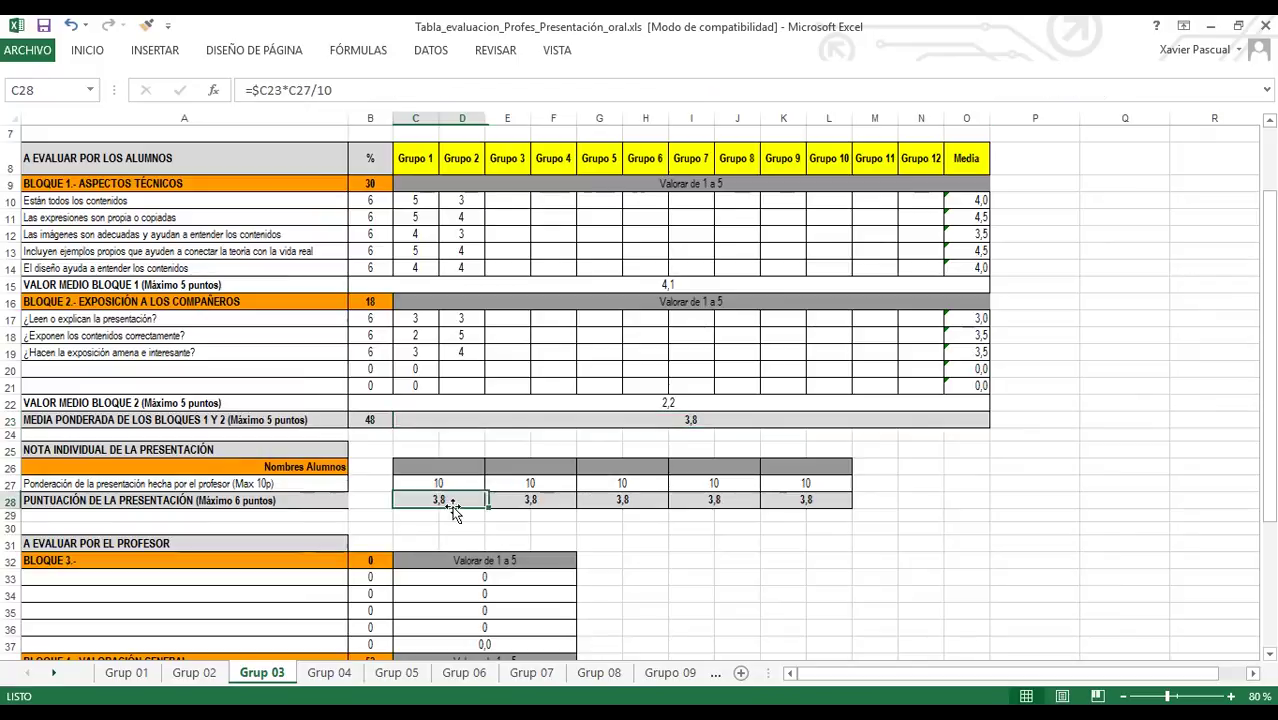
# Fill in three students' first names in the Nombres Alumnos row of the individual presentation grade.
pyautogui.click(437, 467)
pyautogui.write('Juan')
pyautogui.press('Tab')
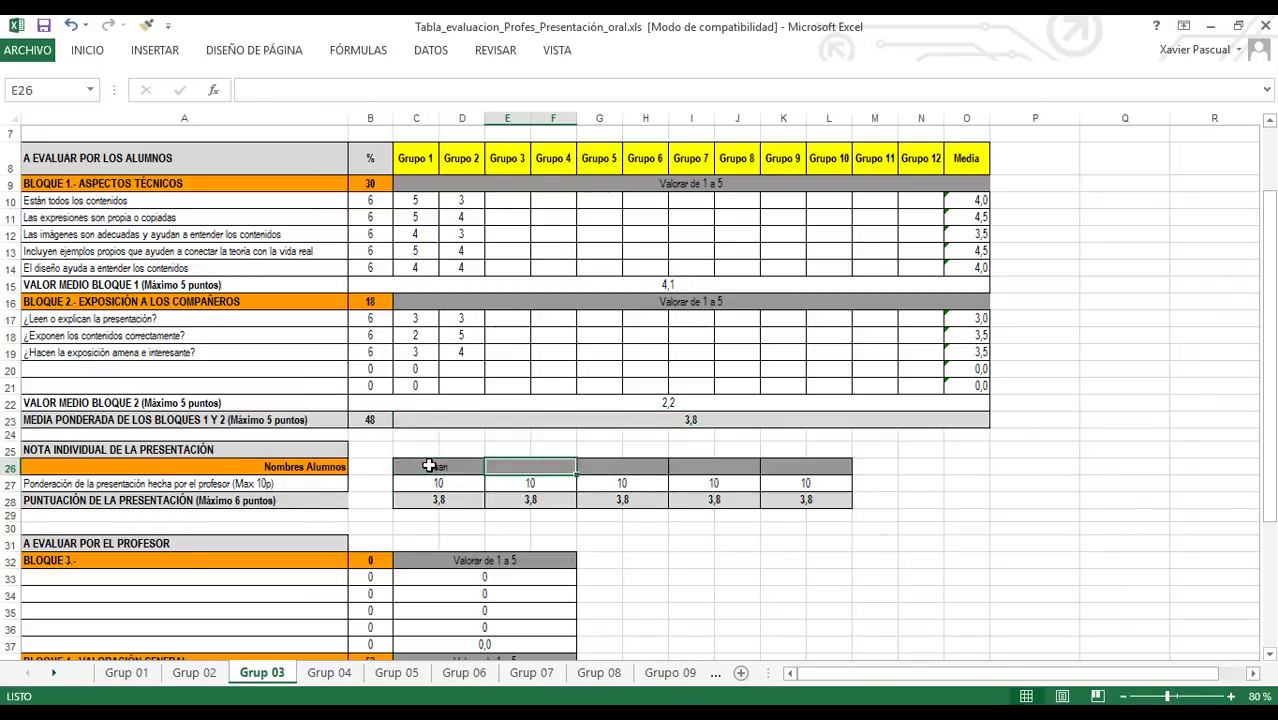
pyautogui.write('Luis Laur')
pyautogui.press('BackSpace')
pyautogui.press('BackSpace')
pyautogui.press('BackSpace')
pyautogui.press('BackSpace')
pyautogui.press('BackSpace')
pyautogui.press('Tab')
pyautogui.write('L')
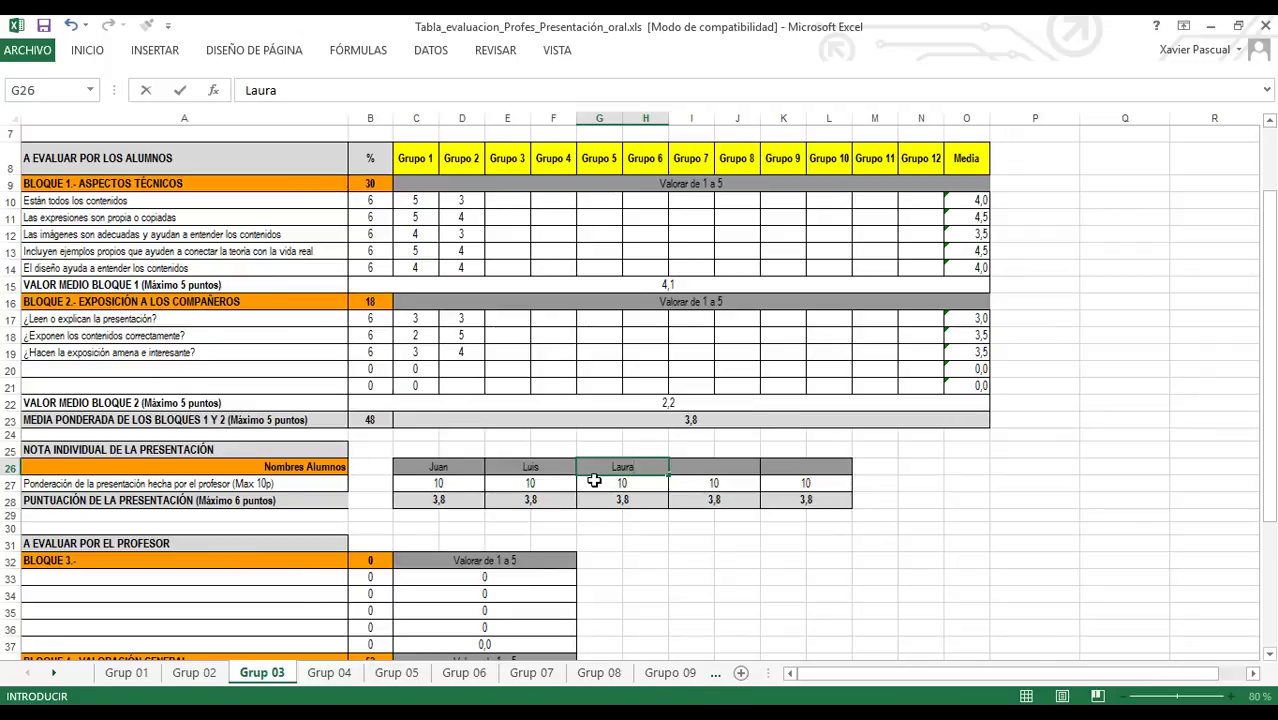
# Examine the first two students' presentation scores and the teacher's weighting, glancing at the oral presentation annotation form in Word.
pyautogui.click(473, 500)
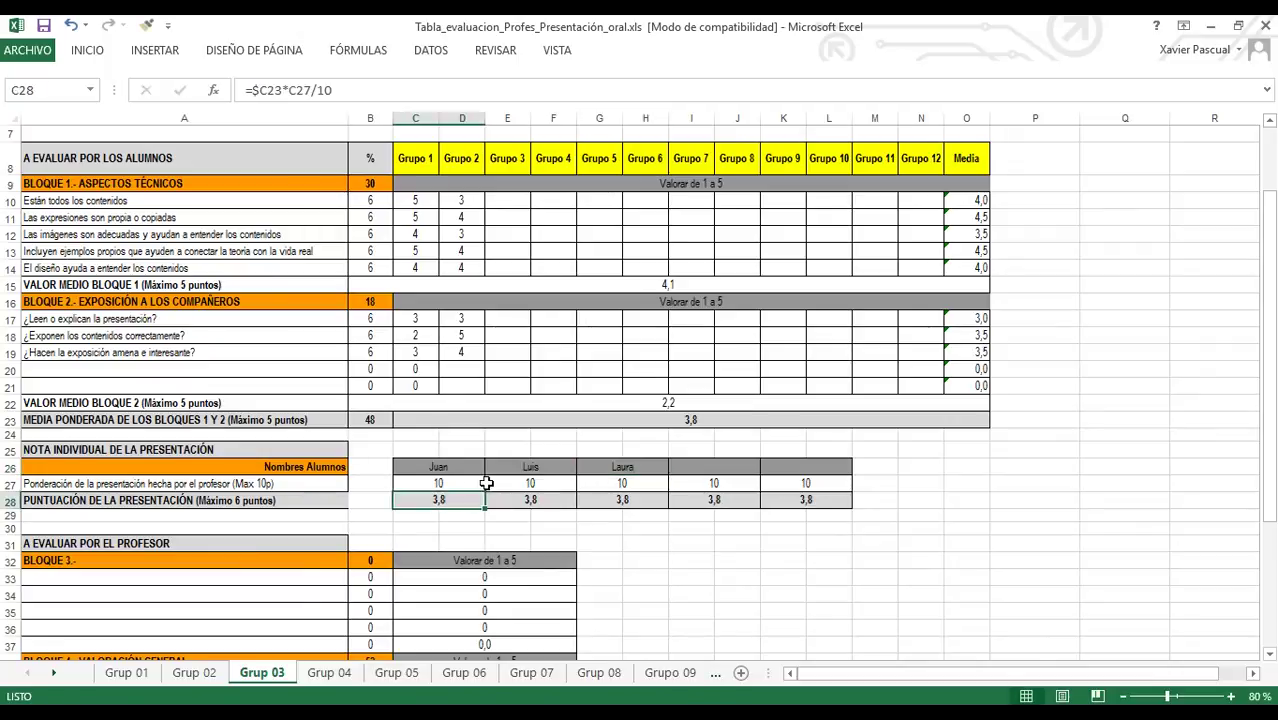
pyautogui.click(471, 484)
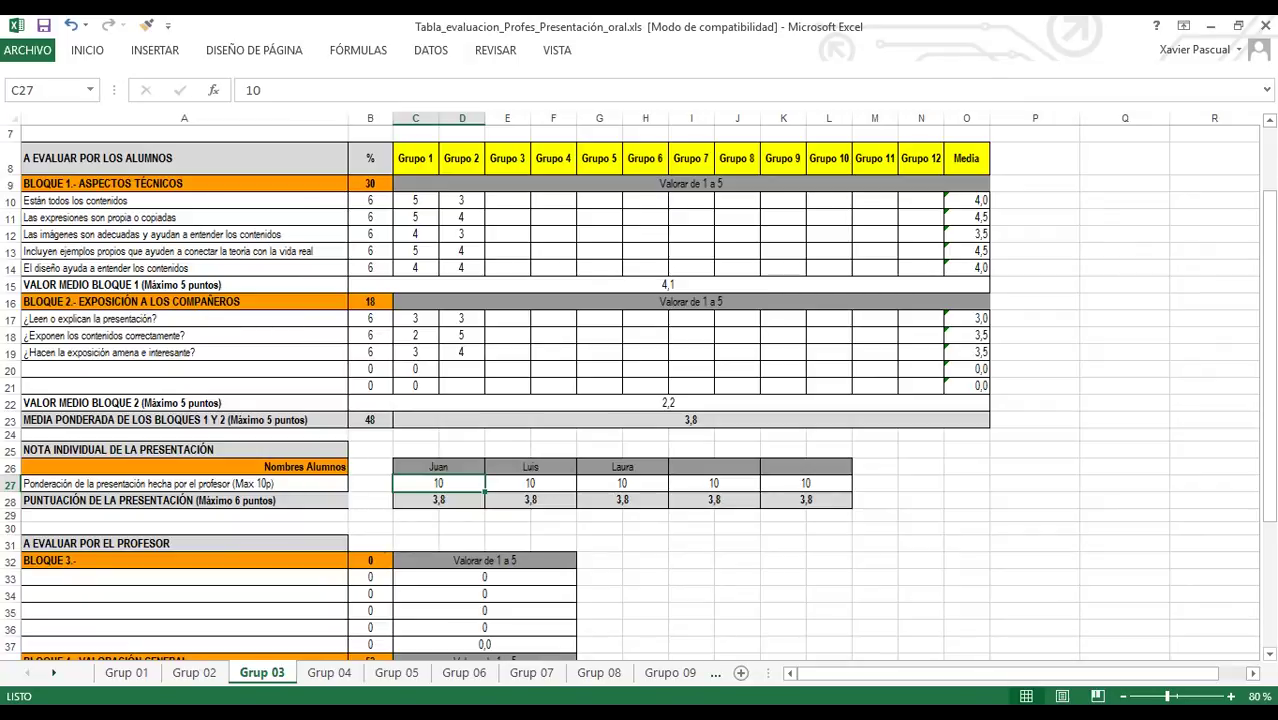
pyautogui.hotkey('alt', 'Tab')
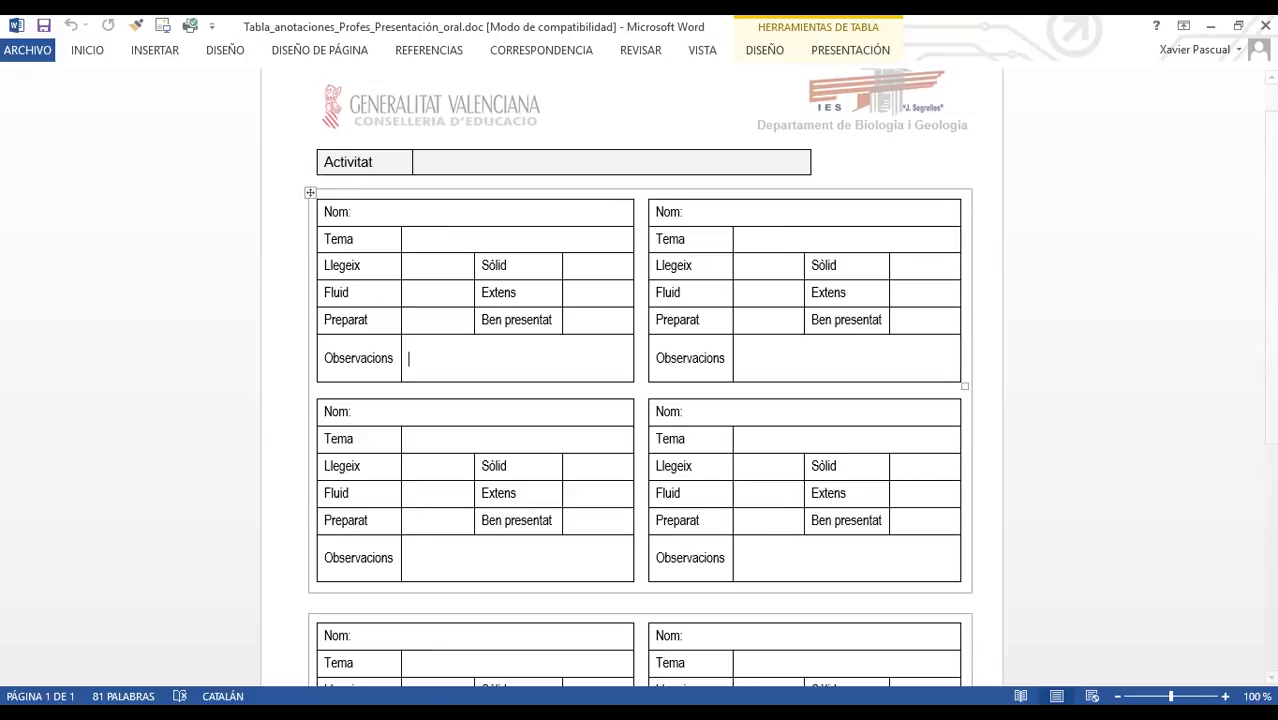
pyautogui.hotkey('alt', 'Tab')
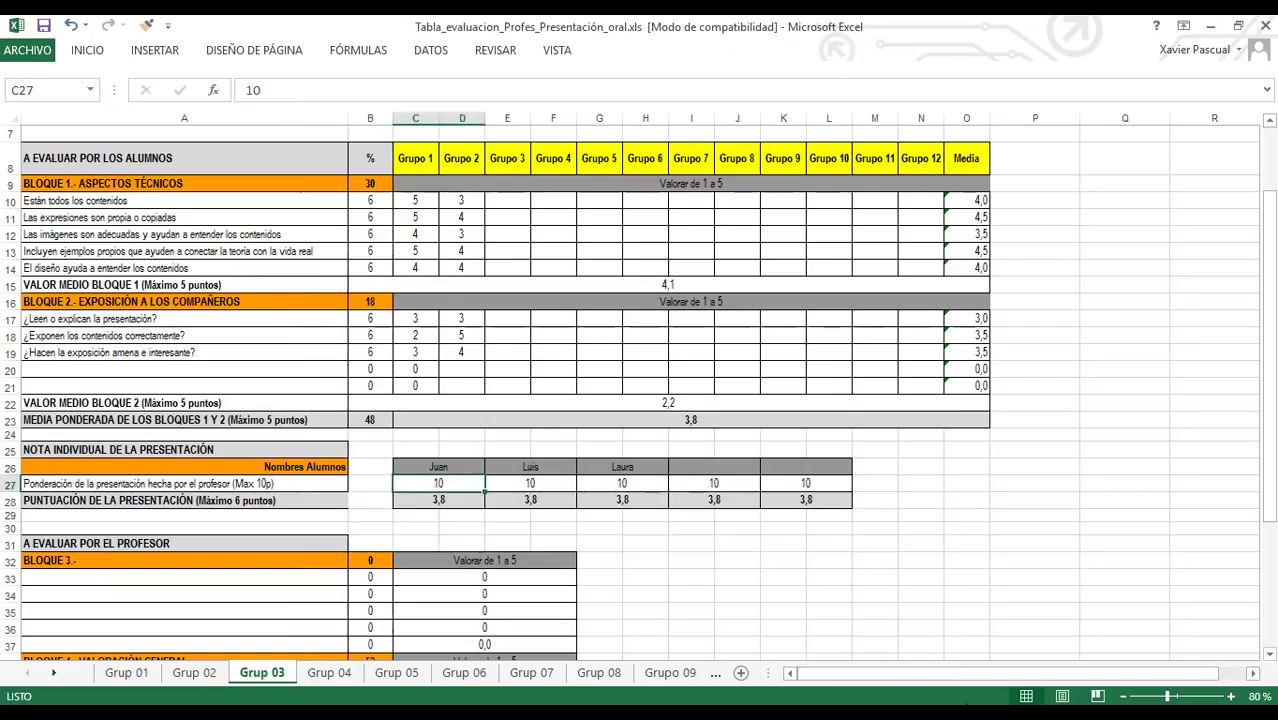
pyautogui.click(477, 503)
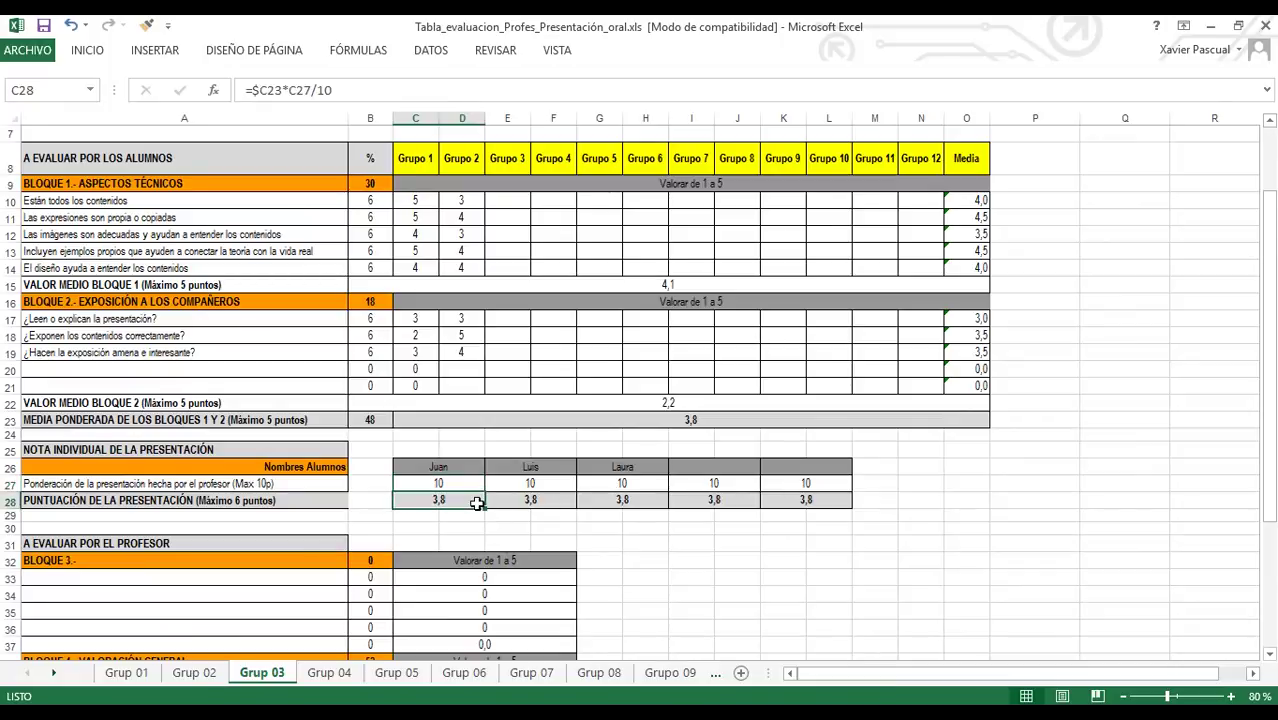
pyautogui.click(516, 507)
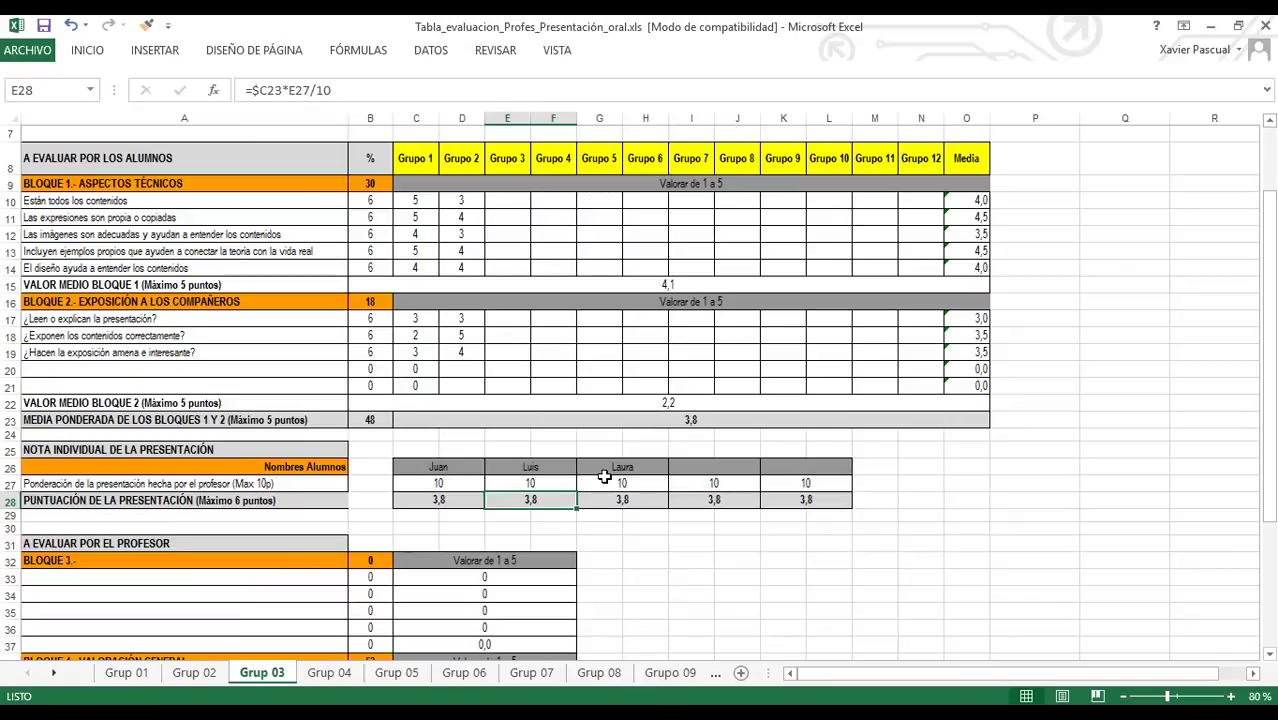
# Set the teacher's presentation weighting to 11 for the first student and 9 for the third student.
pyautogui.click(448, 482)
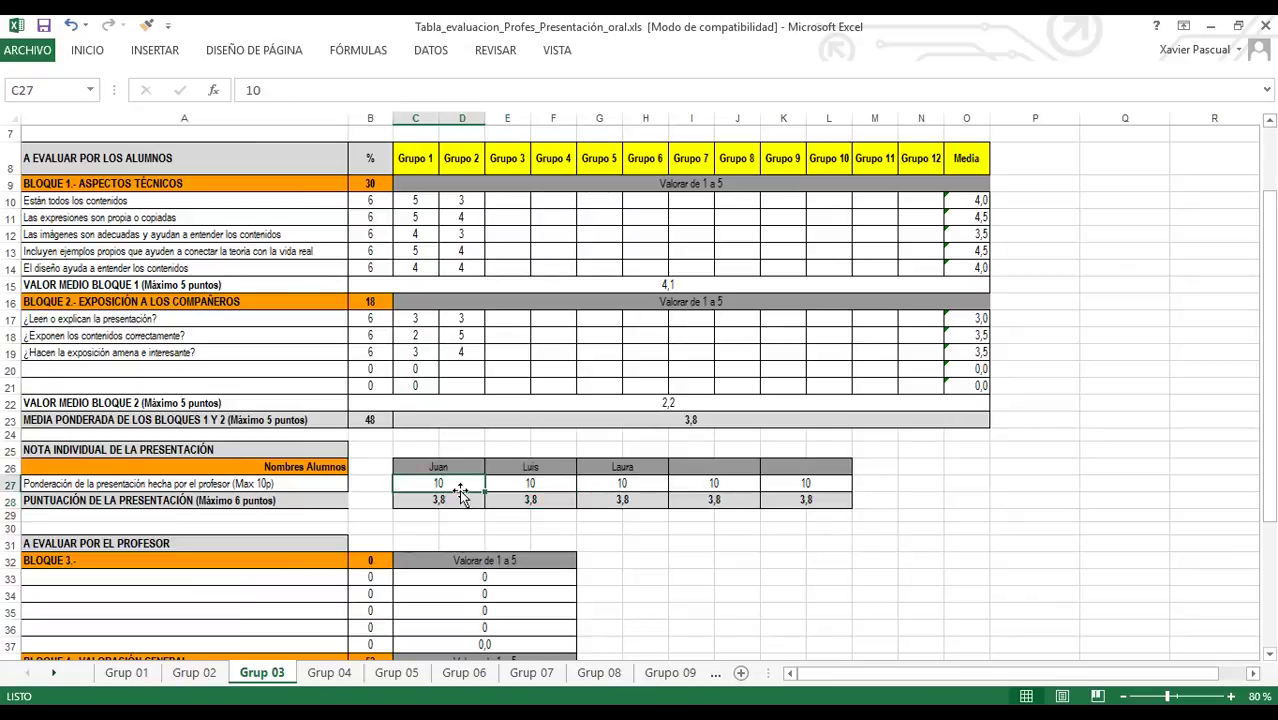
pyautogui.write('11')
pyautogui.click(527, 486)
pyautogui.click(620, 483)
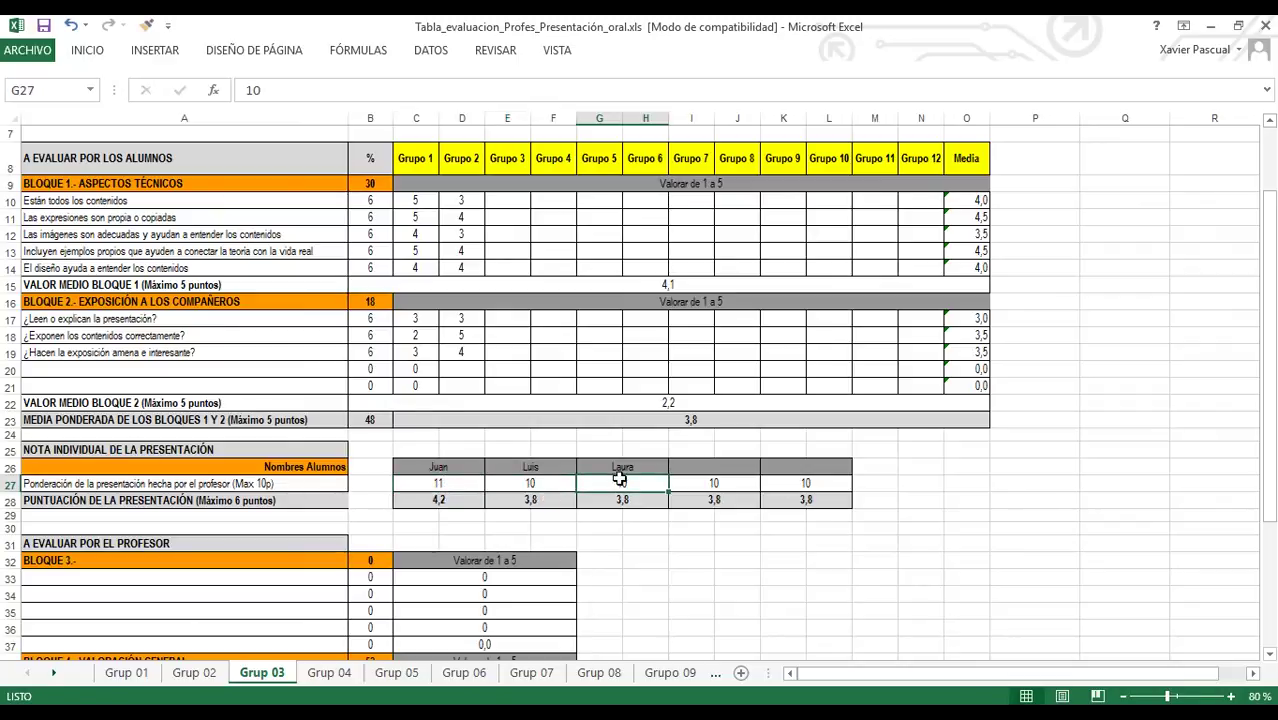
pyautogui.write('9')
pyautogui.click(630, 514)
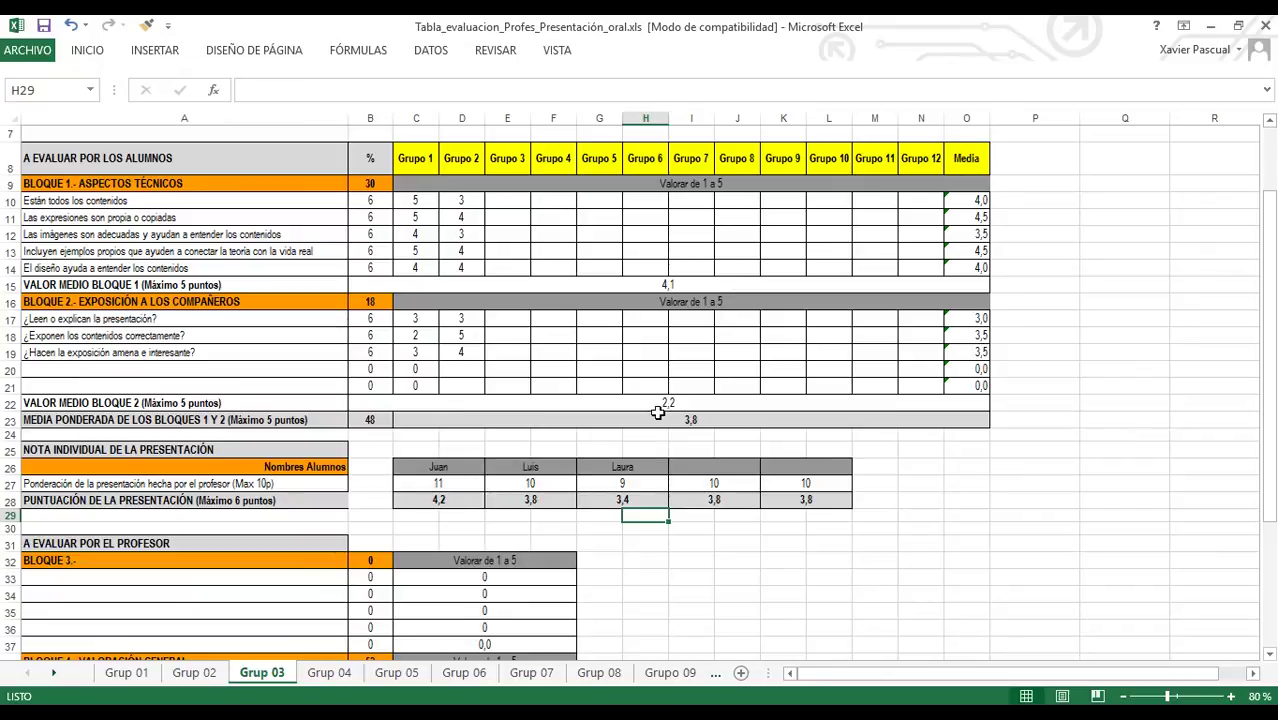
# Examine the weighted mean of Bloques 1 and 2, the teacher-graded Bloques 3 and 4, and the webquest's total percentage formula.
pyautogui.click(687, 419)
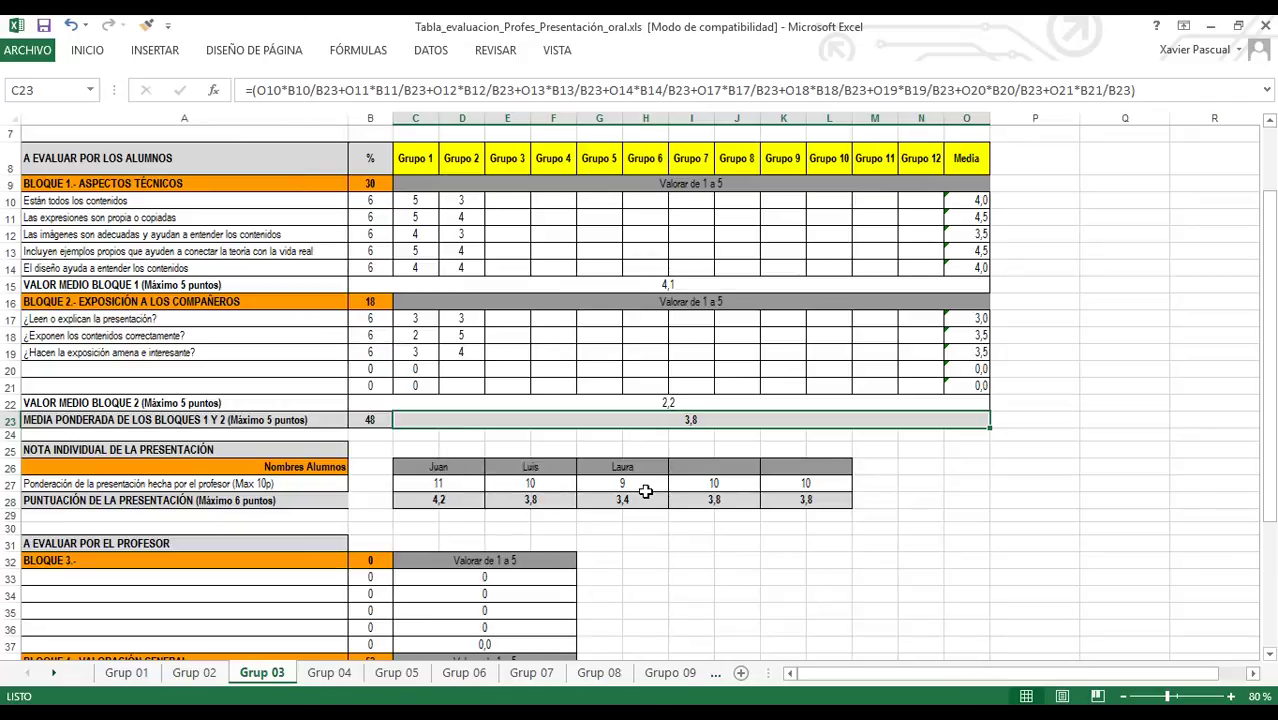
pyautogui.scroll(-3, 646, 491)
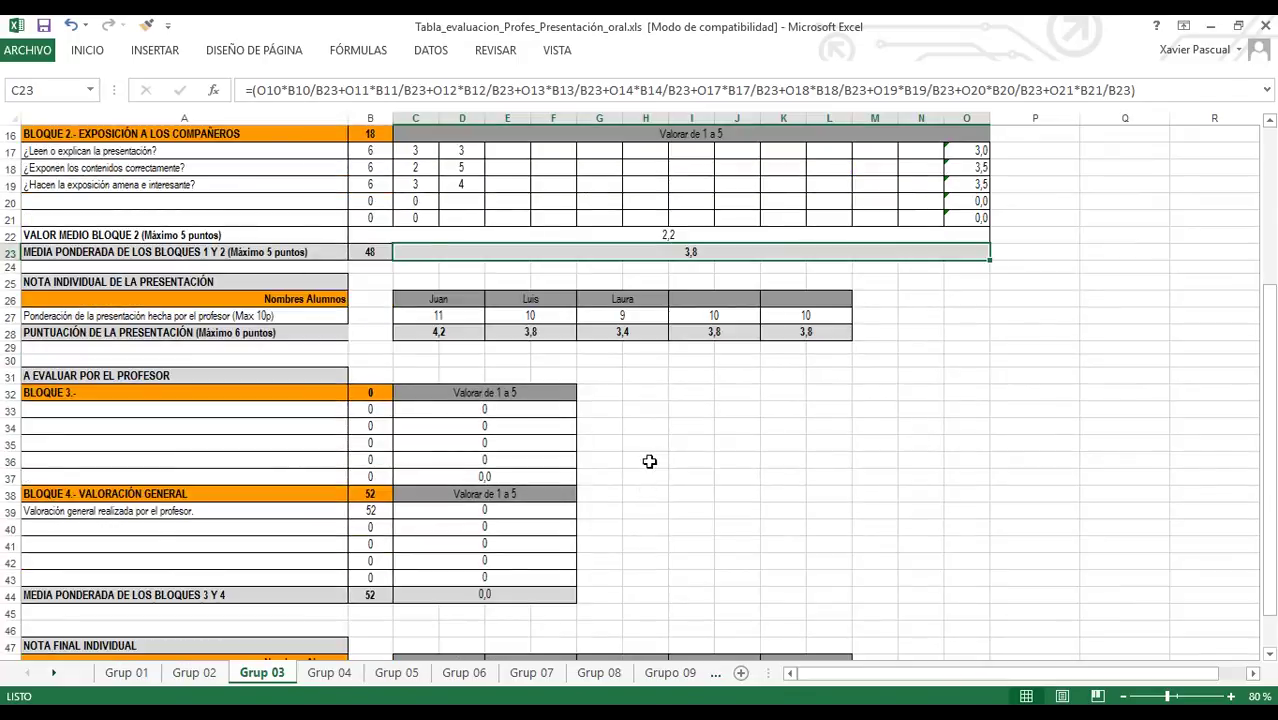
pyautogui.scroll(-2, 659, 451)
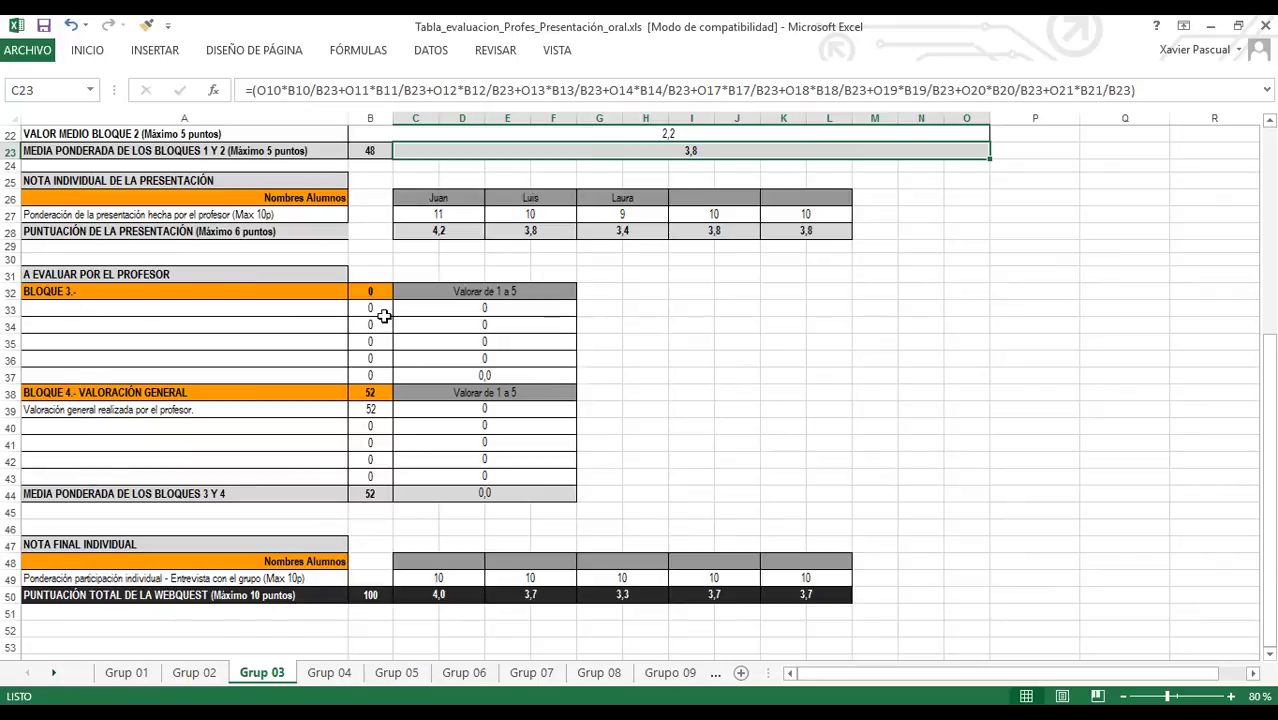
pyautogui.click(380, 310)
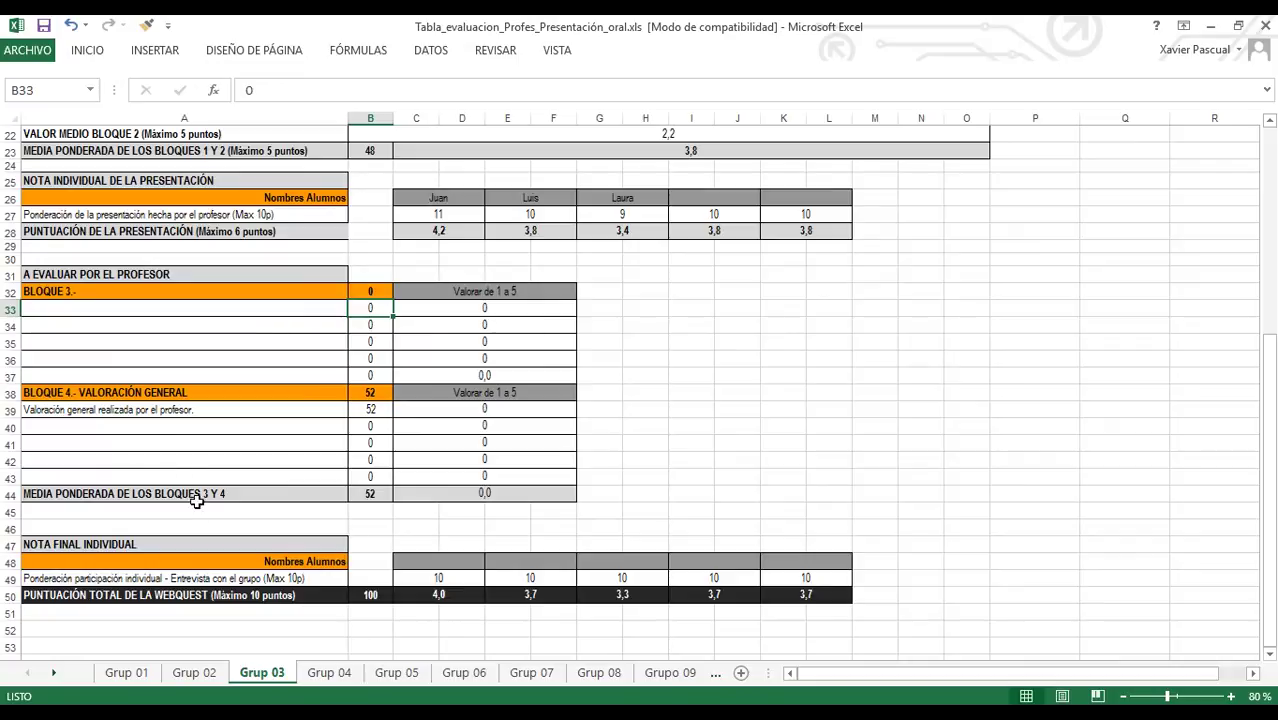
pyautogui.click(138, 413)
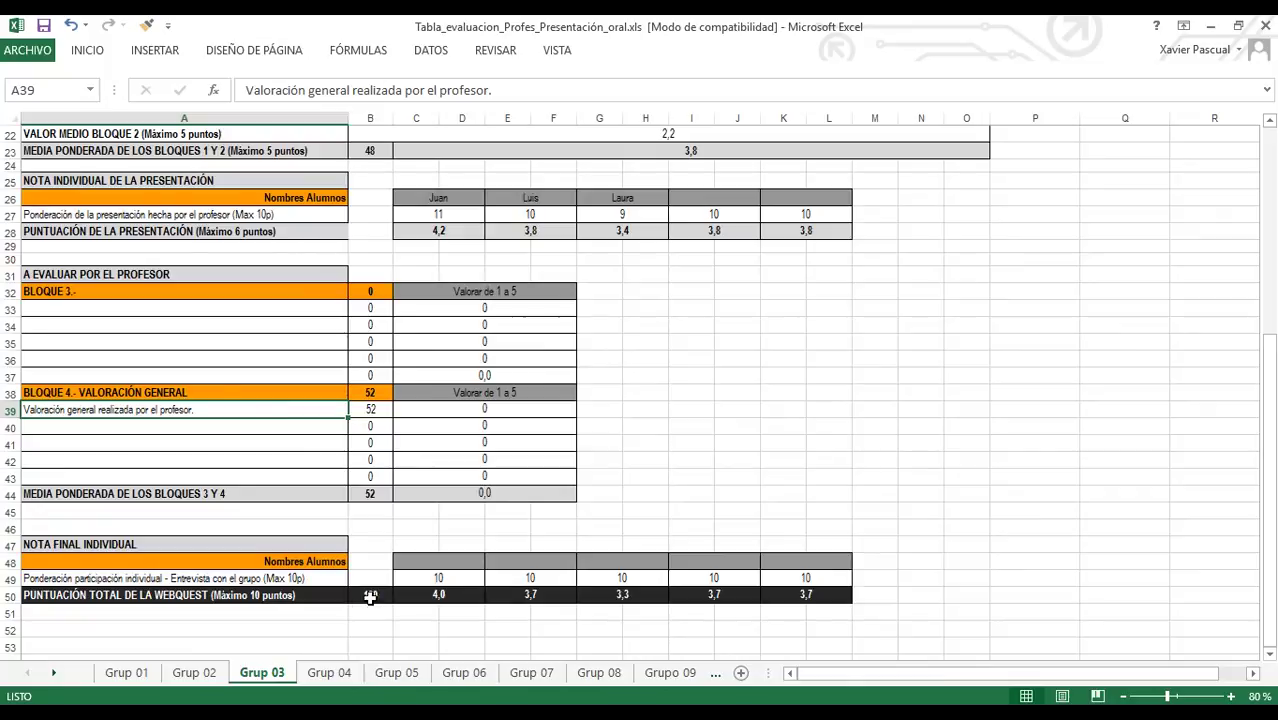
pyautogui.click(370, 597)
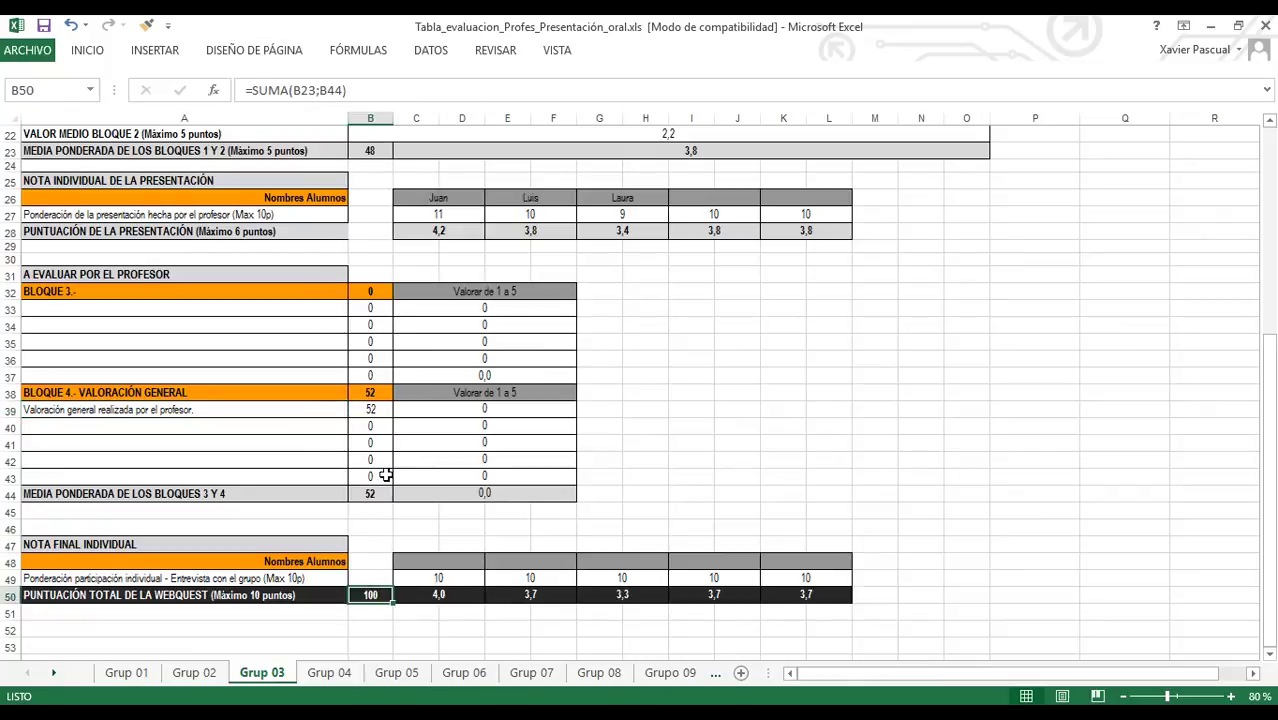
# Set the percentage of the teacher's general assessment in Bloque 4 to 50 and check the weighted mean of Bloques 3 and 4.
pyautogui.click(372, 410)
pyautogui.doubleClick(385, 410)
pyautogui.press('BackSpace')
pyautogui.write('0')
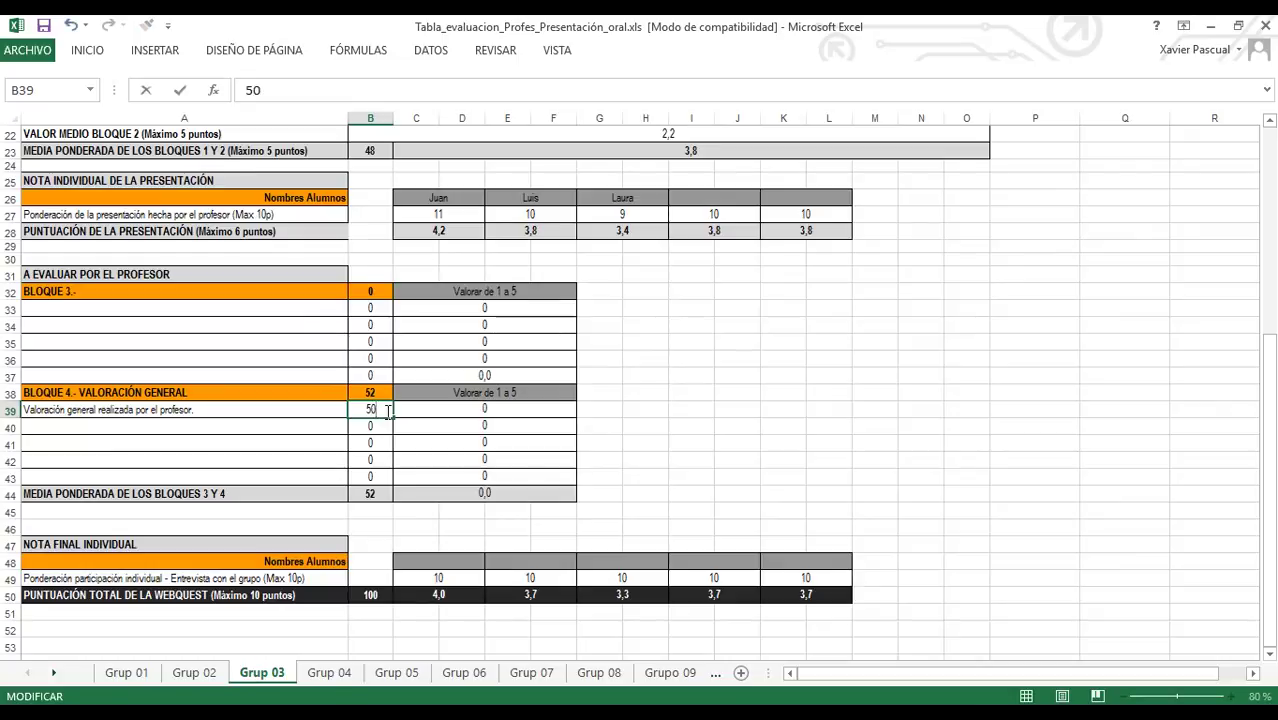
pyautogui.click(360, 493)
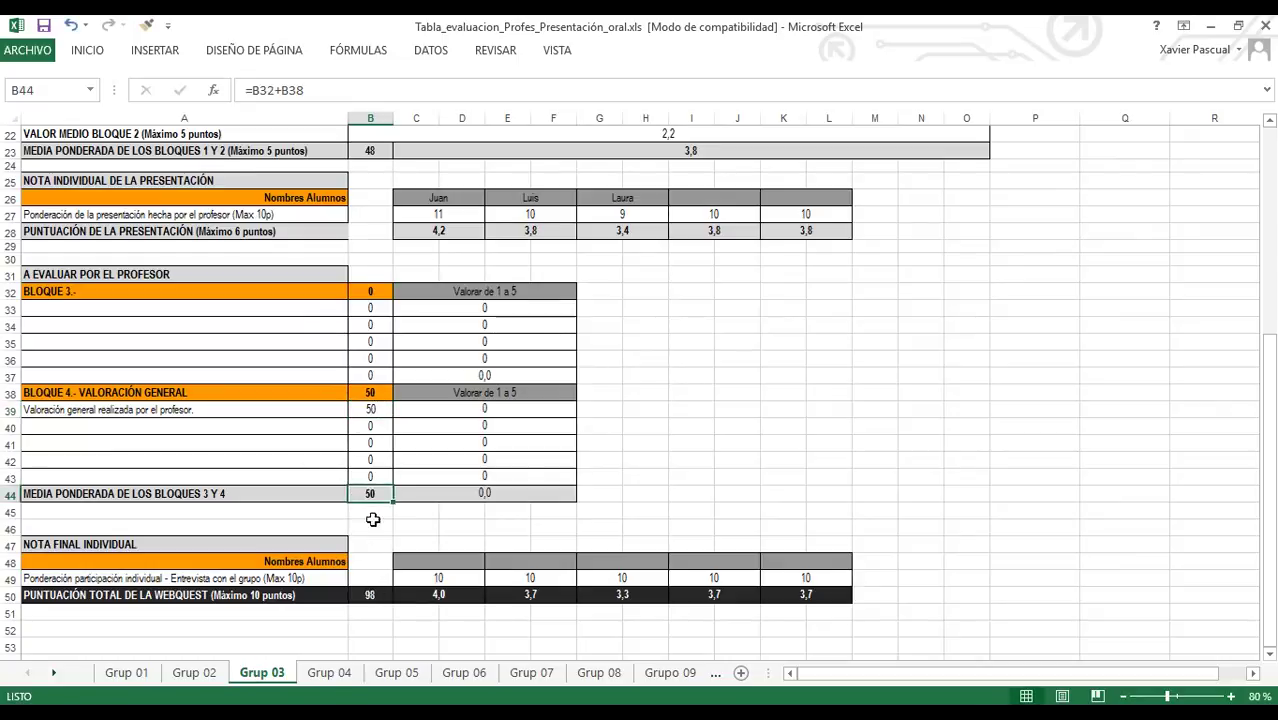
# Restore the Bloque 4 general assessment percentage to 52 and check the webquest's total percentage.
pyautogui.doubleClick(386, 411)
pyautogui.press('BackSpace')
pyautogui.write('2')
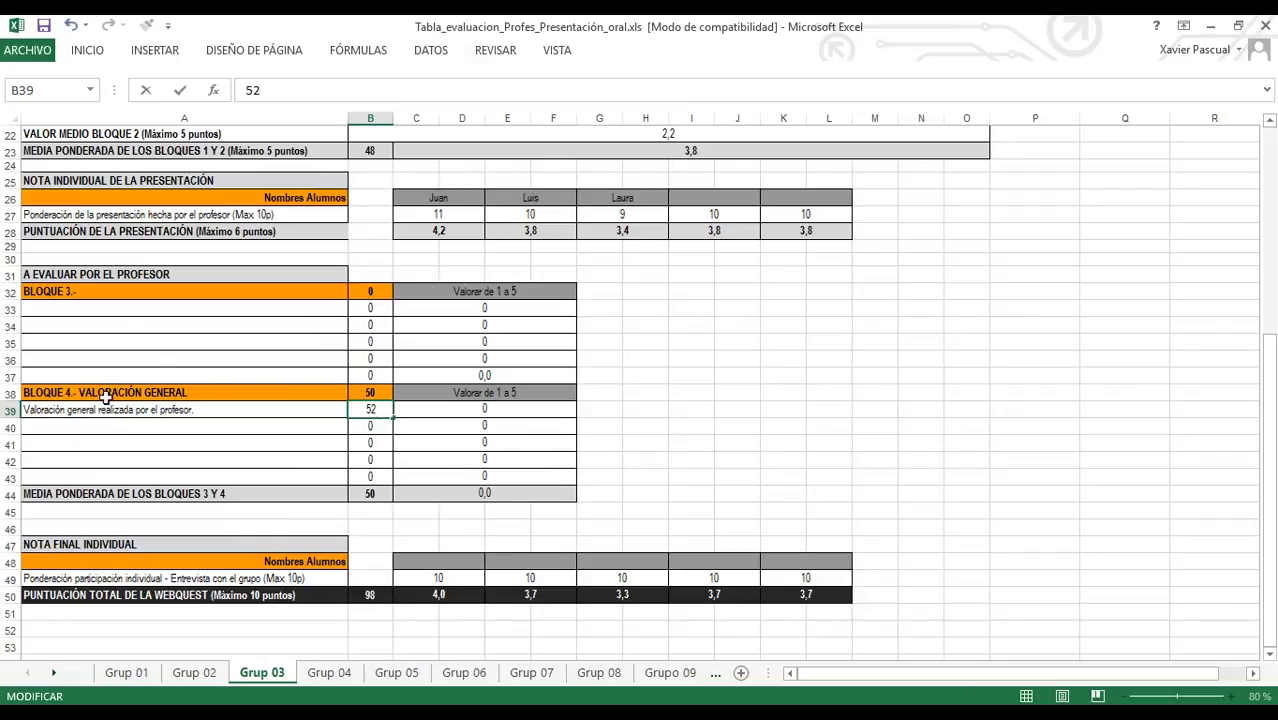
pyautogui.click(378, 594)
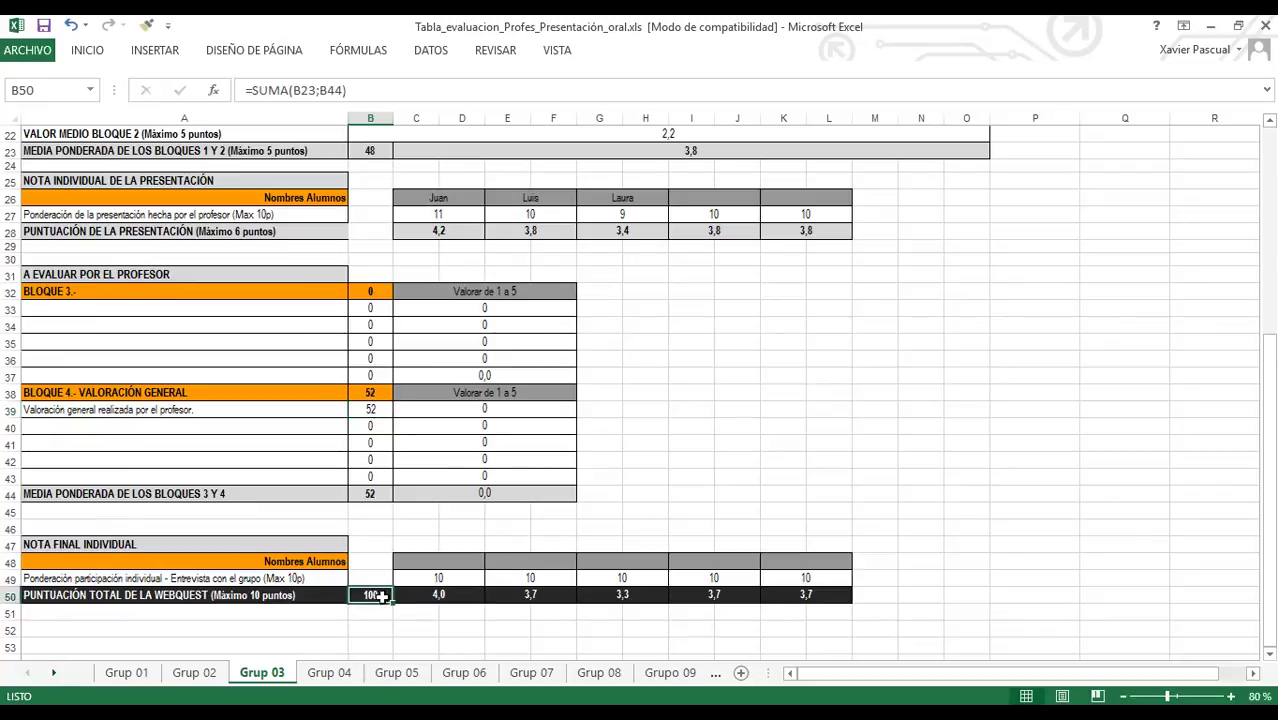
# Enter 4,5 as the teacher's general assessment rating in Bloque 4.
pyautogui.click(430, 580)
pyautogui.click(448, 515)
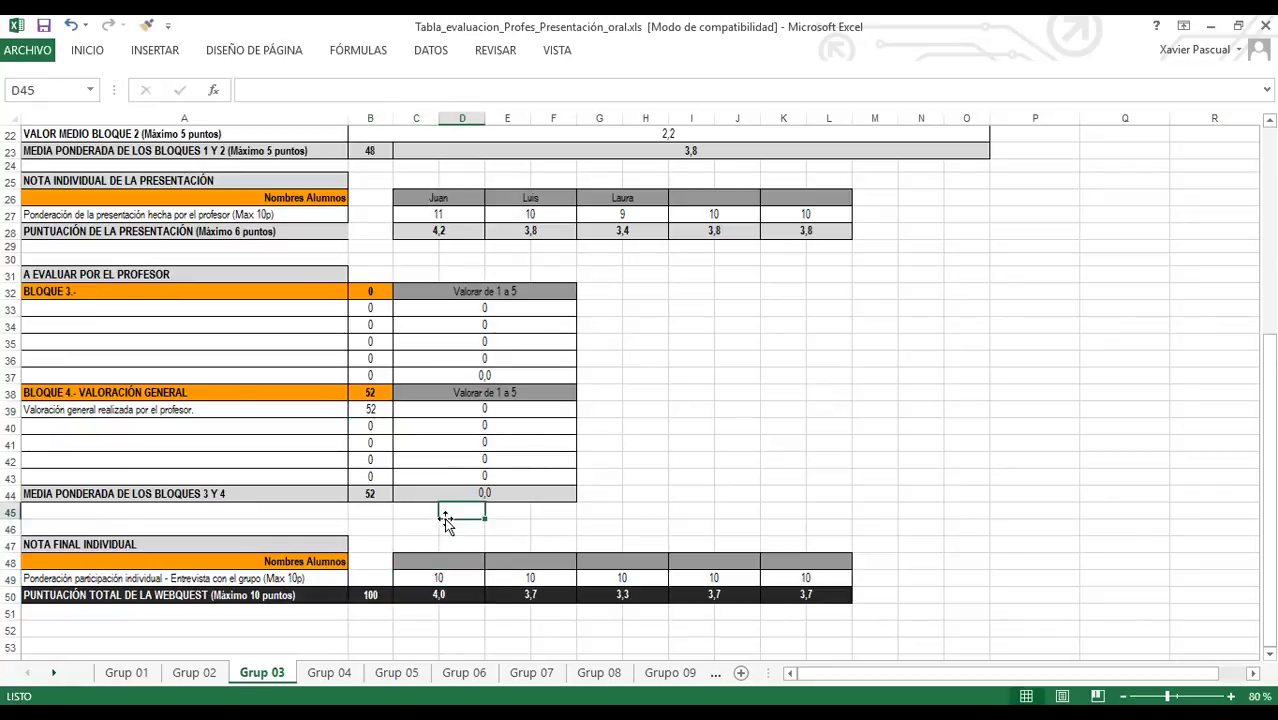
pyautogui.click(709, 377)
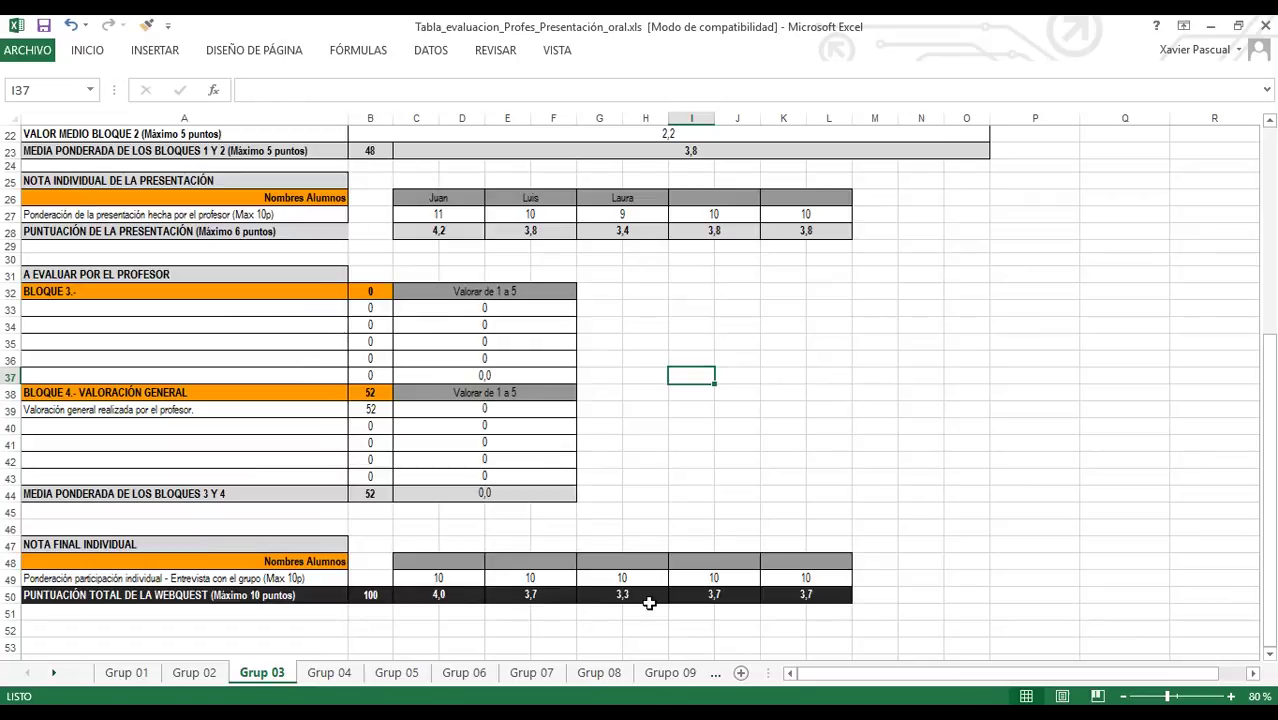
pyautogui.click(484, 410)
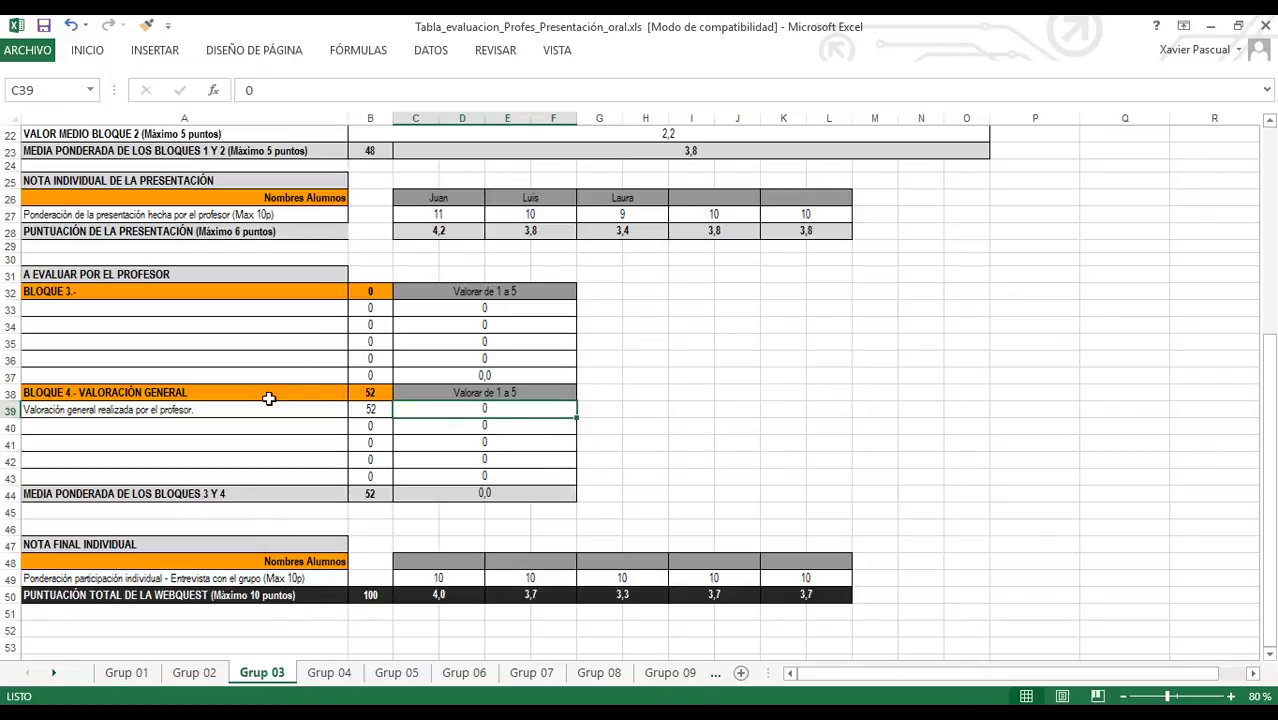
pyautogui.write('4,5')
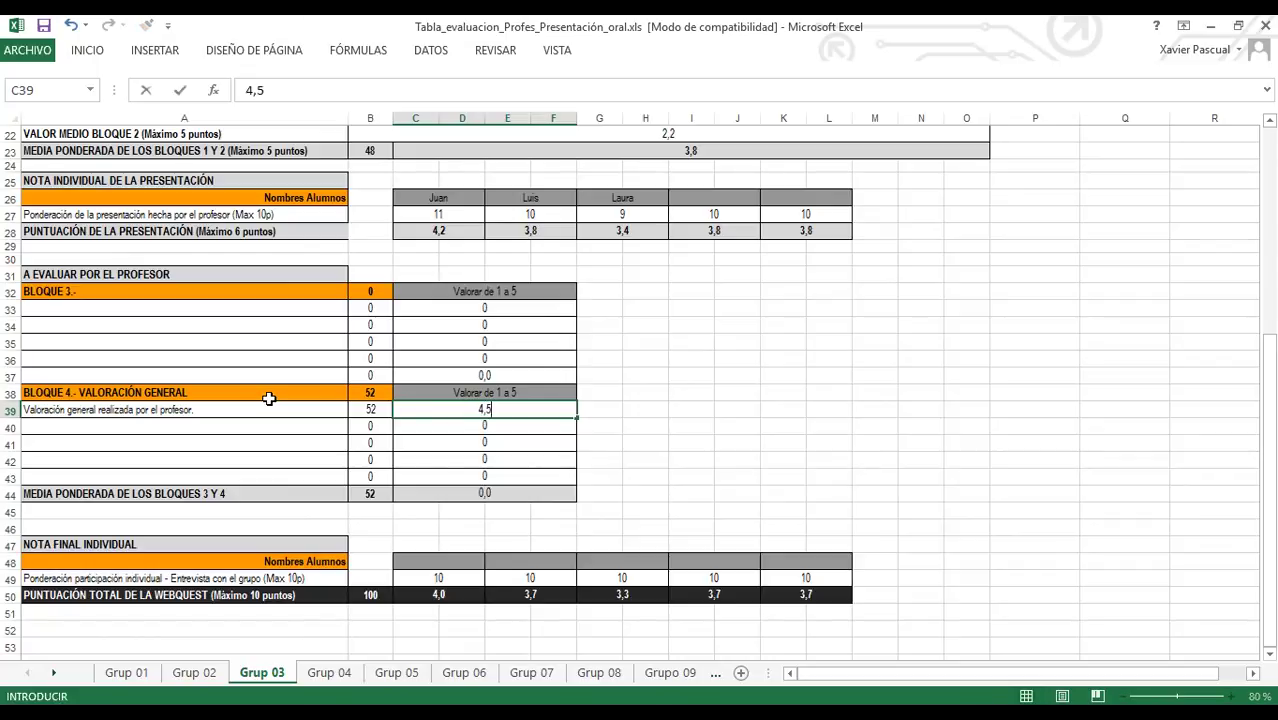
pyautogui.click(645, 392)
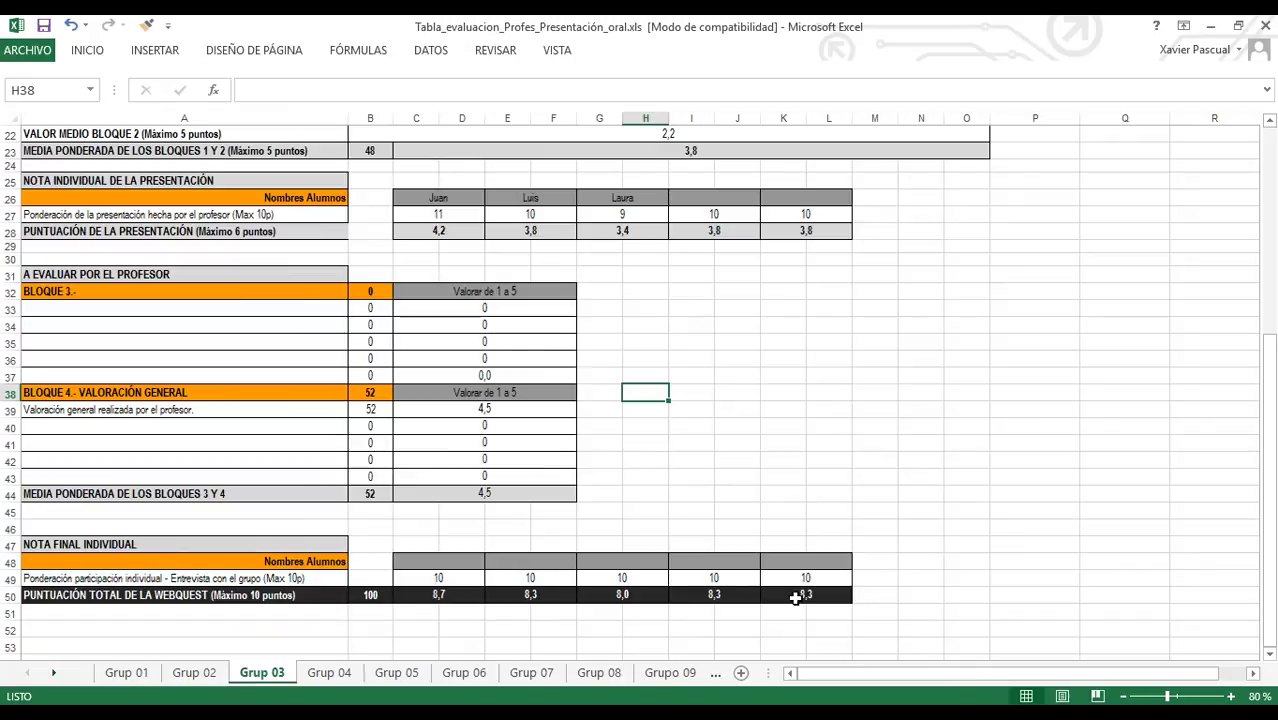
# Copy the three students' names from the individual presentation grade into the Nombres Alumnos row of the final individual grade.
pyautogui.moveTo(440, 198); pyautogui.dragTo(600, 200)
pyautogui.hotkey('ctrl', 'c')
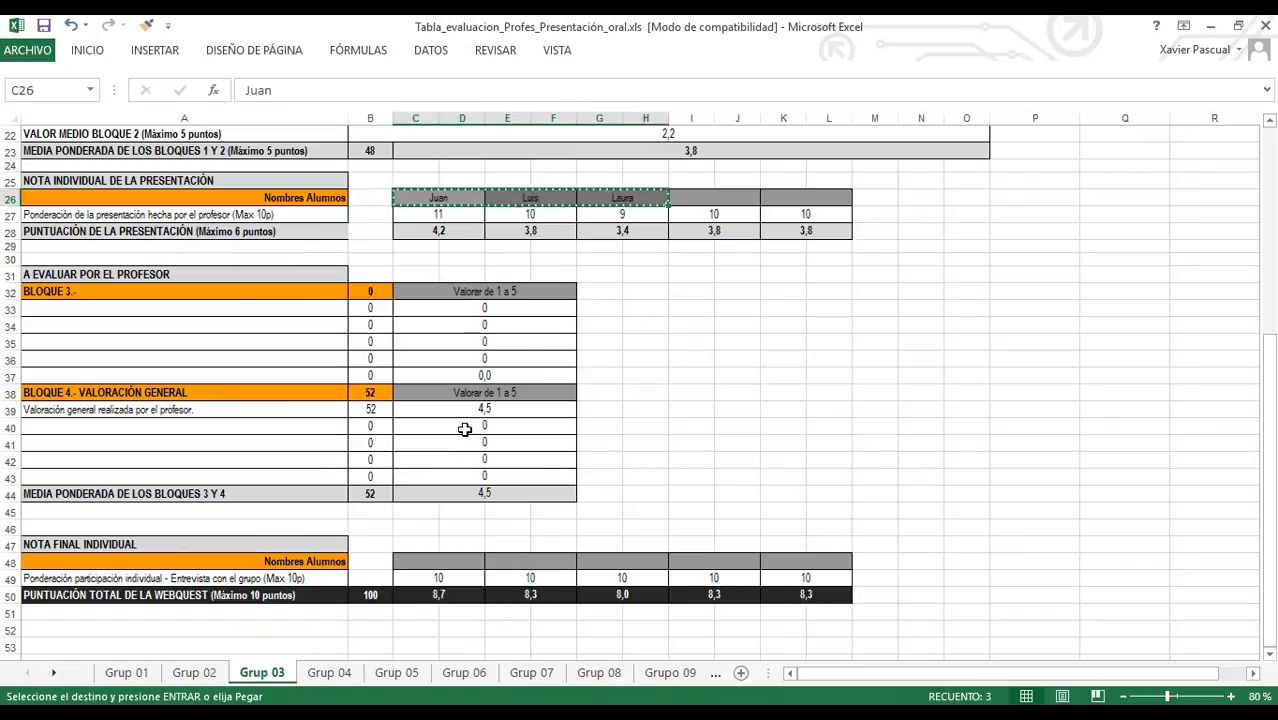
pyautogui.click(443, 561)
pyautogui.hotkey('ctrl', 'v')
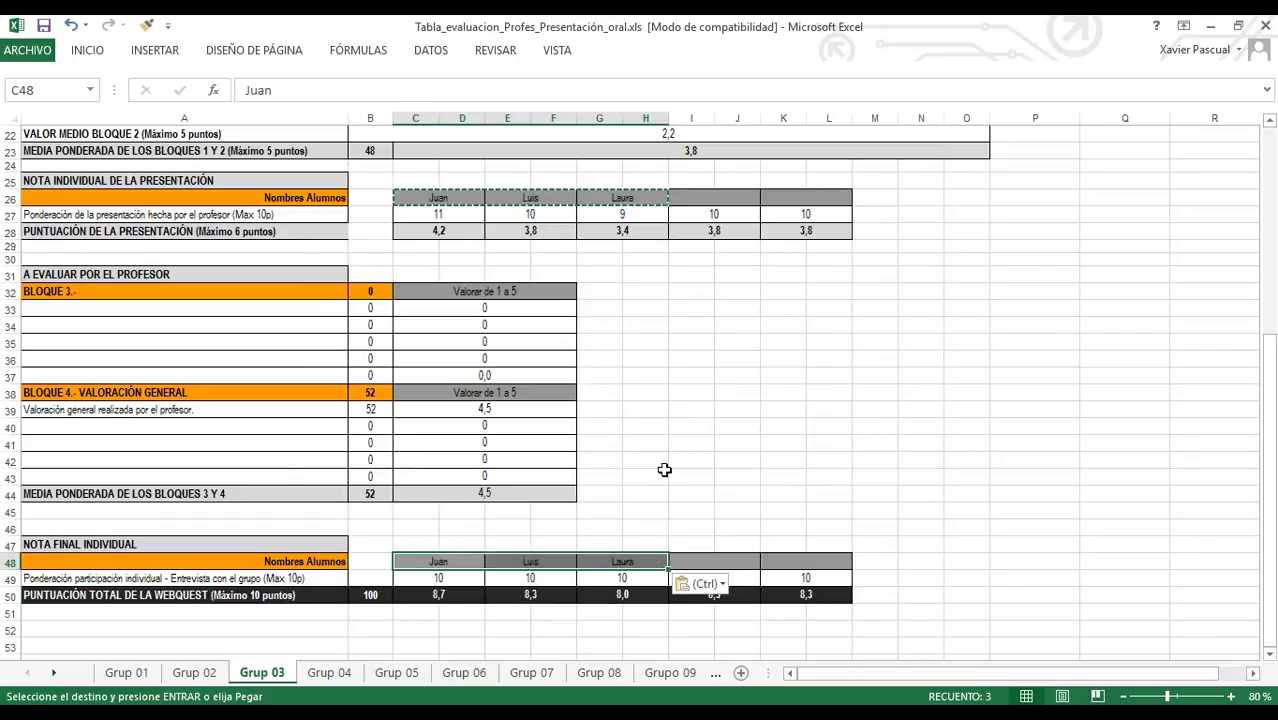
pyautogui.click(658, 459)
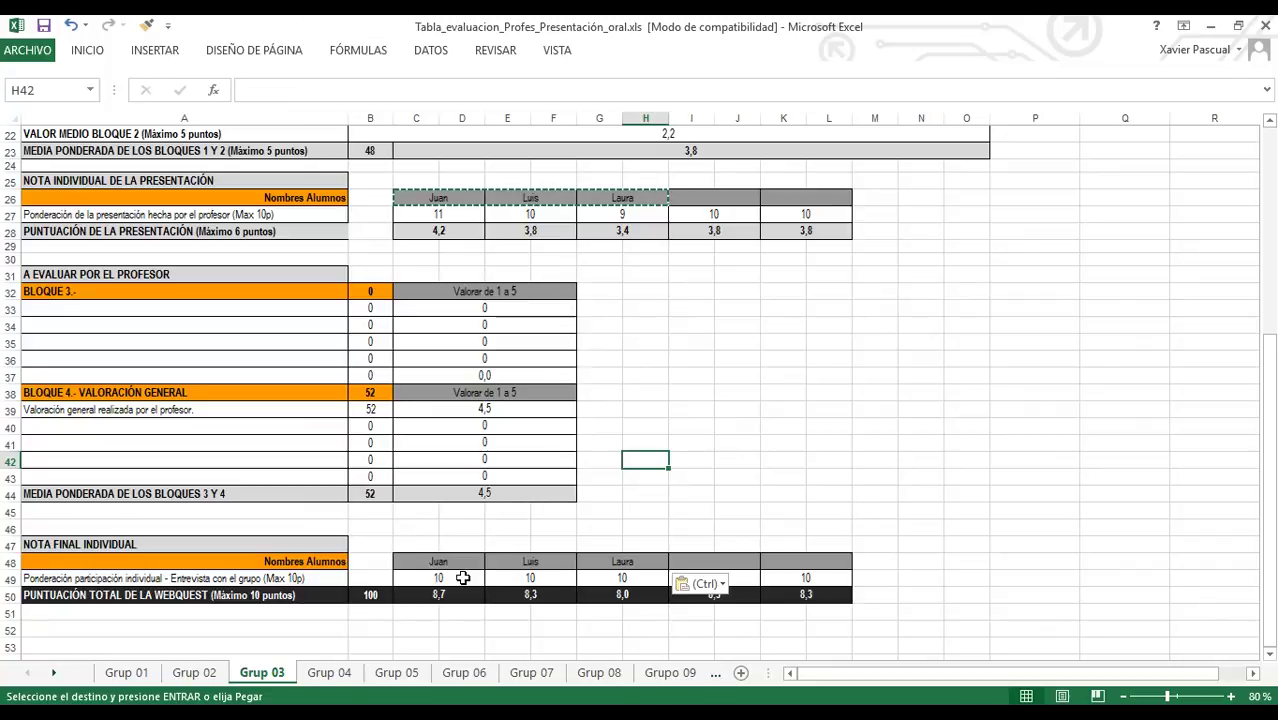
# Set the individual participation weighting in the final grade to 8 for the second student and 7 for the third.
pyautogui.click(463, 578)
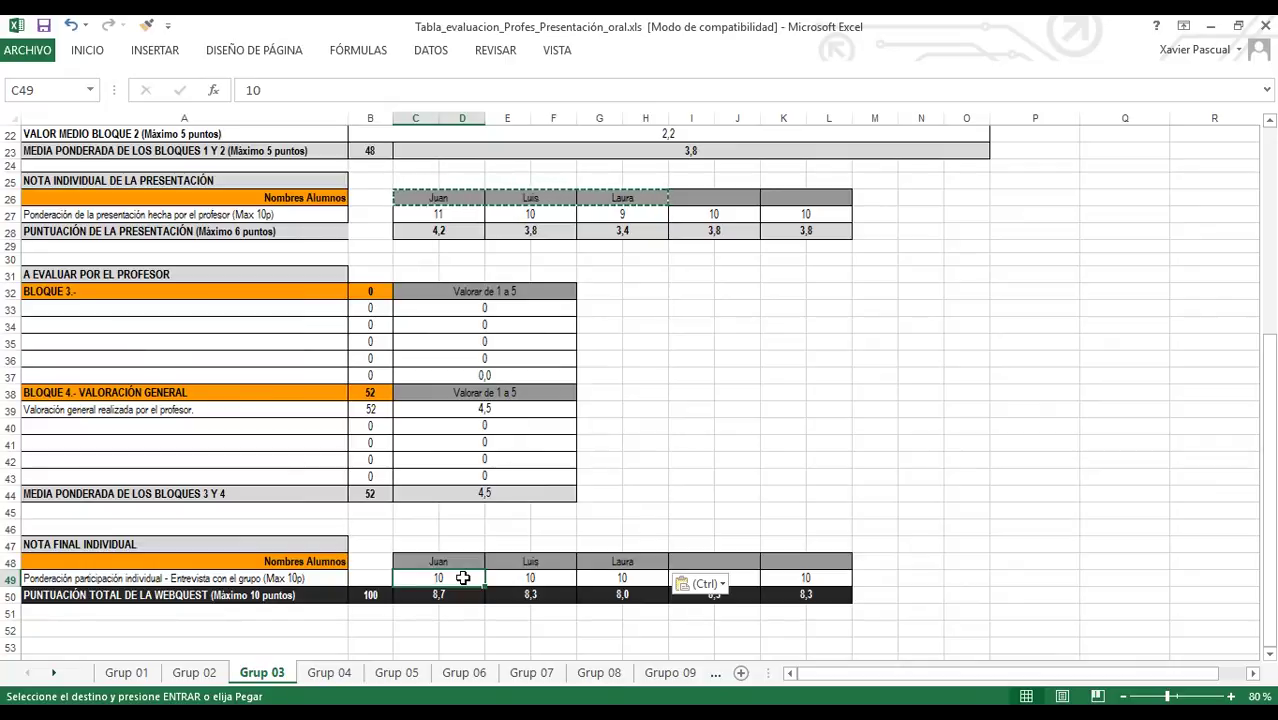
pyautogui.click(549, 581)
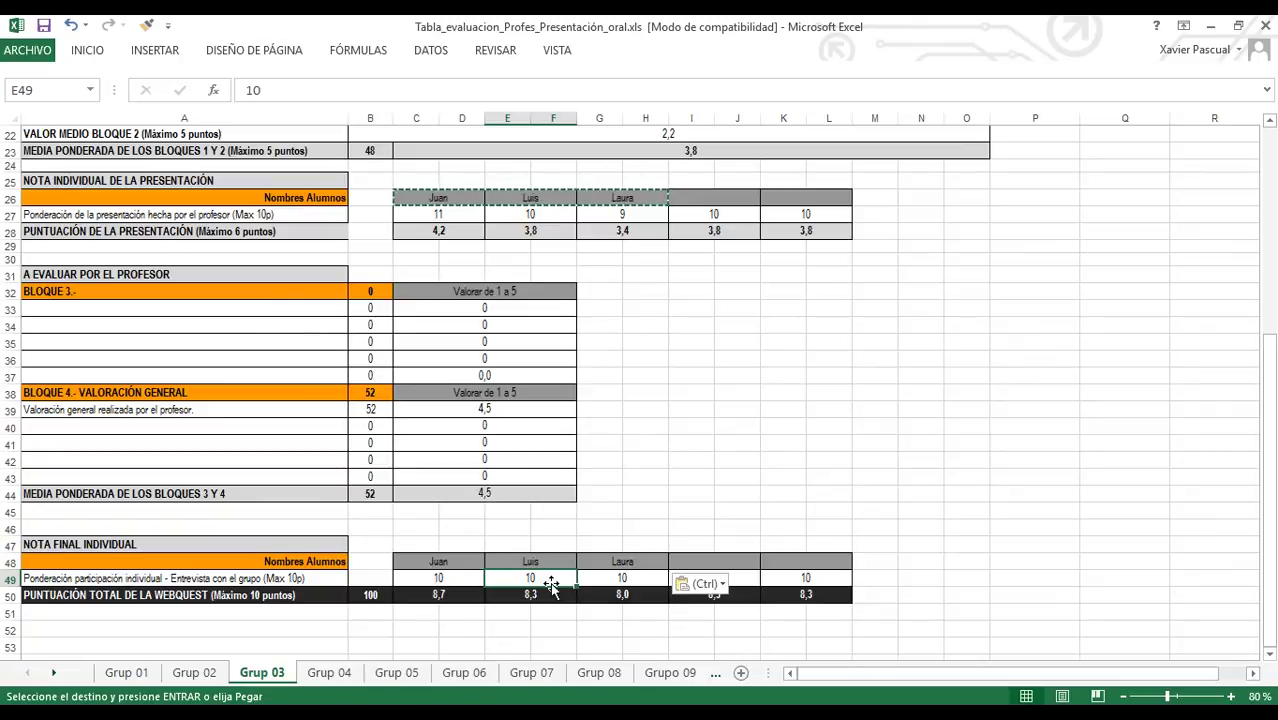
pyautogui.write('8')
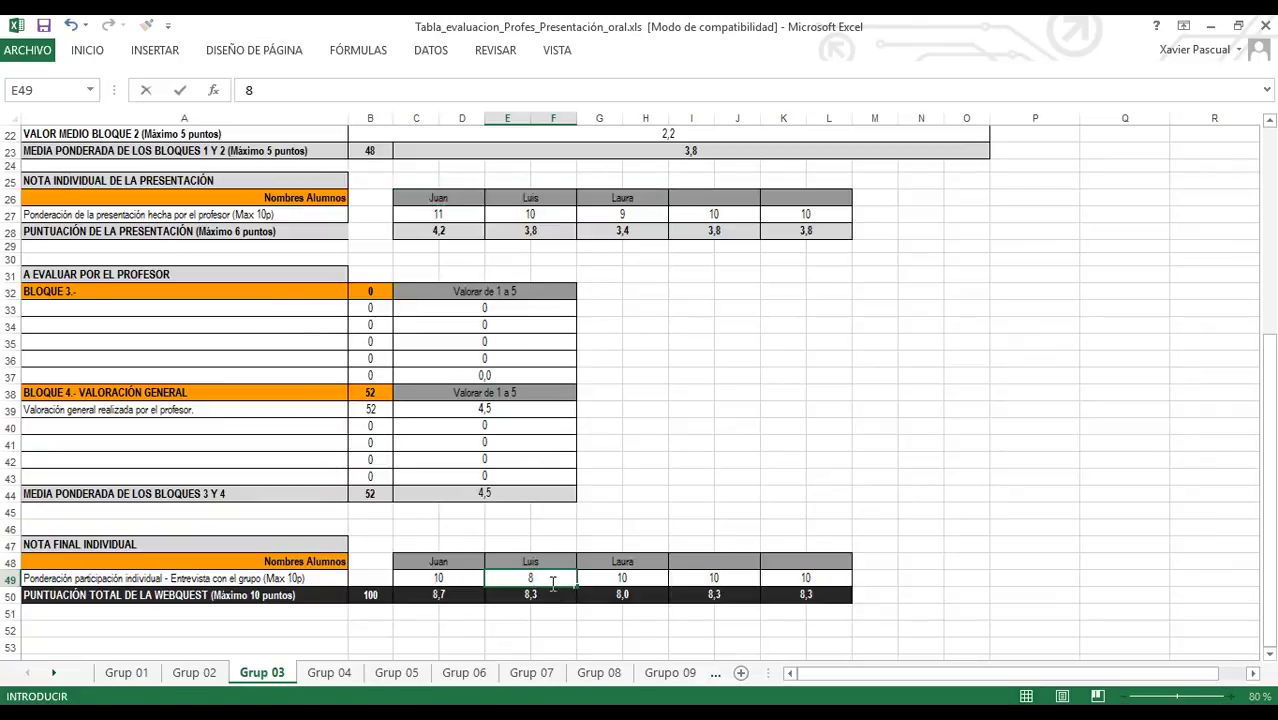
pyautogui.click(620, 580)
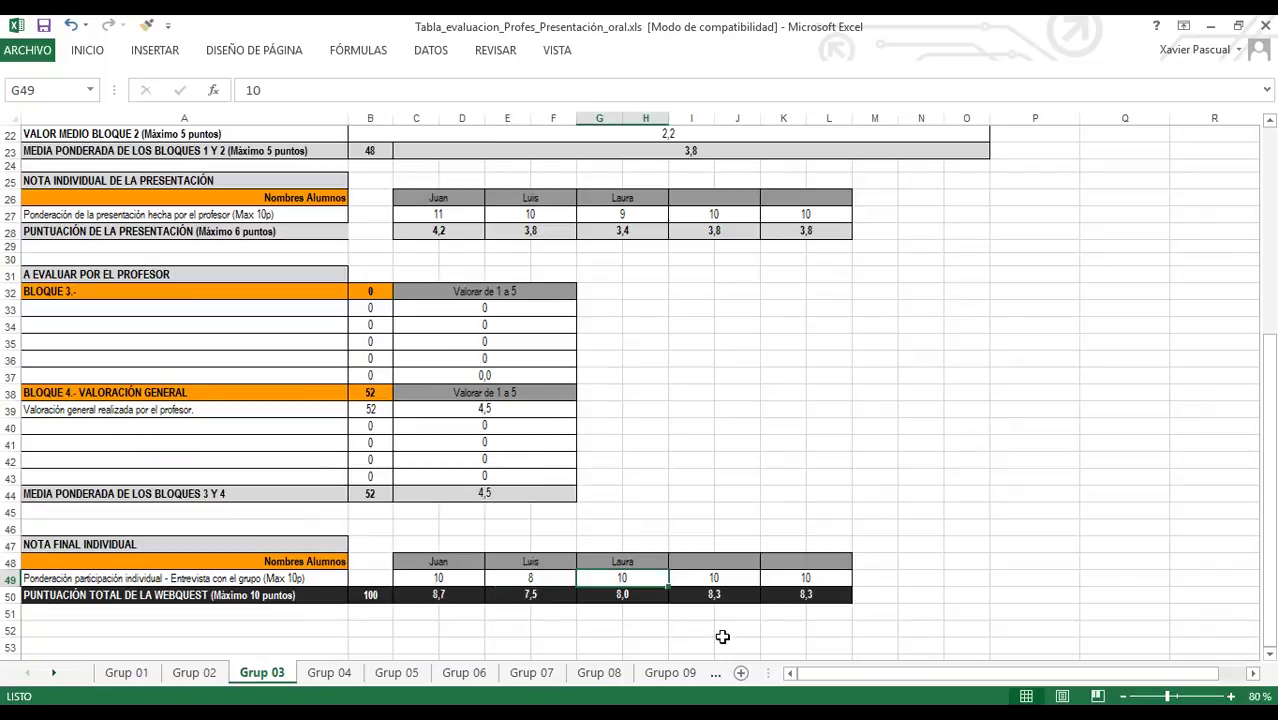
pyautogui.write('7')
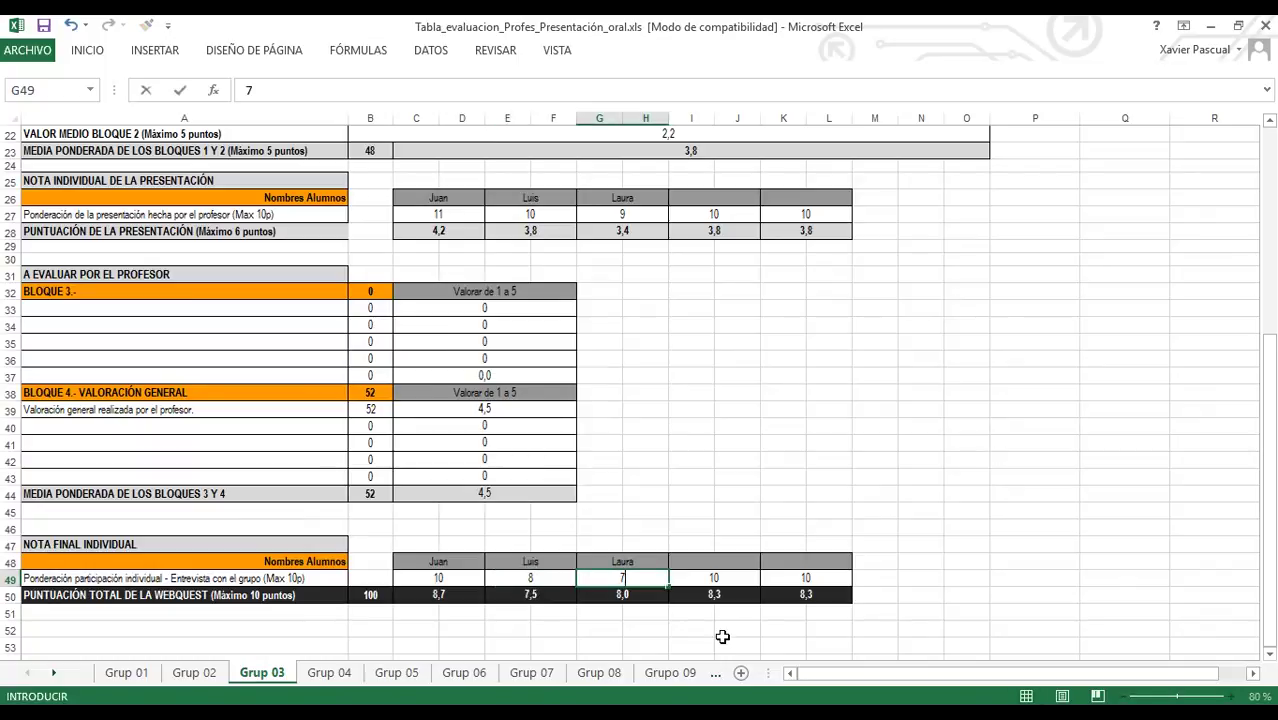
pyautogui.press('Return')
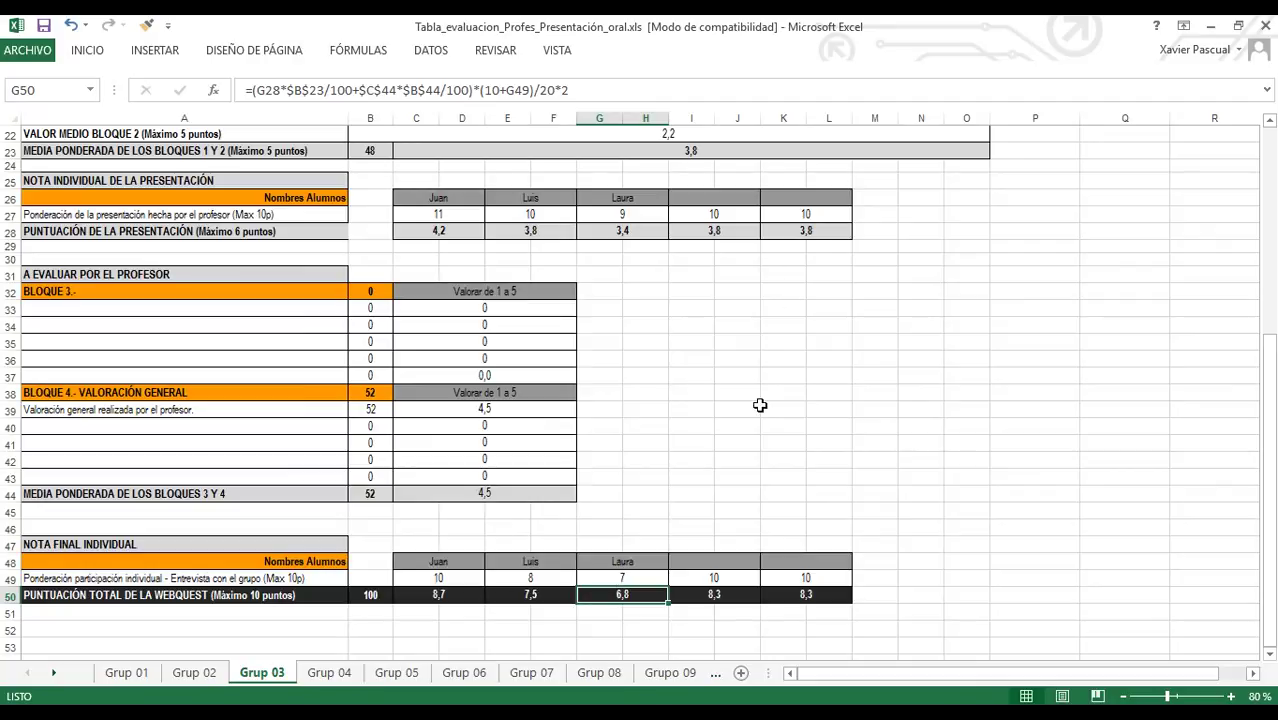
# Review the Grup 03 sheet from the student ratings down to the final individual grades and the second student's total formula.
pyautogui.scroll(3, 760, 405)
pyautogui.scroll(4, 760, 405)
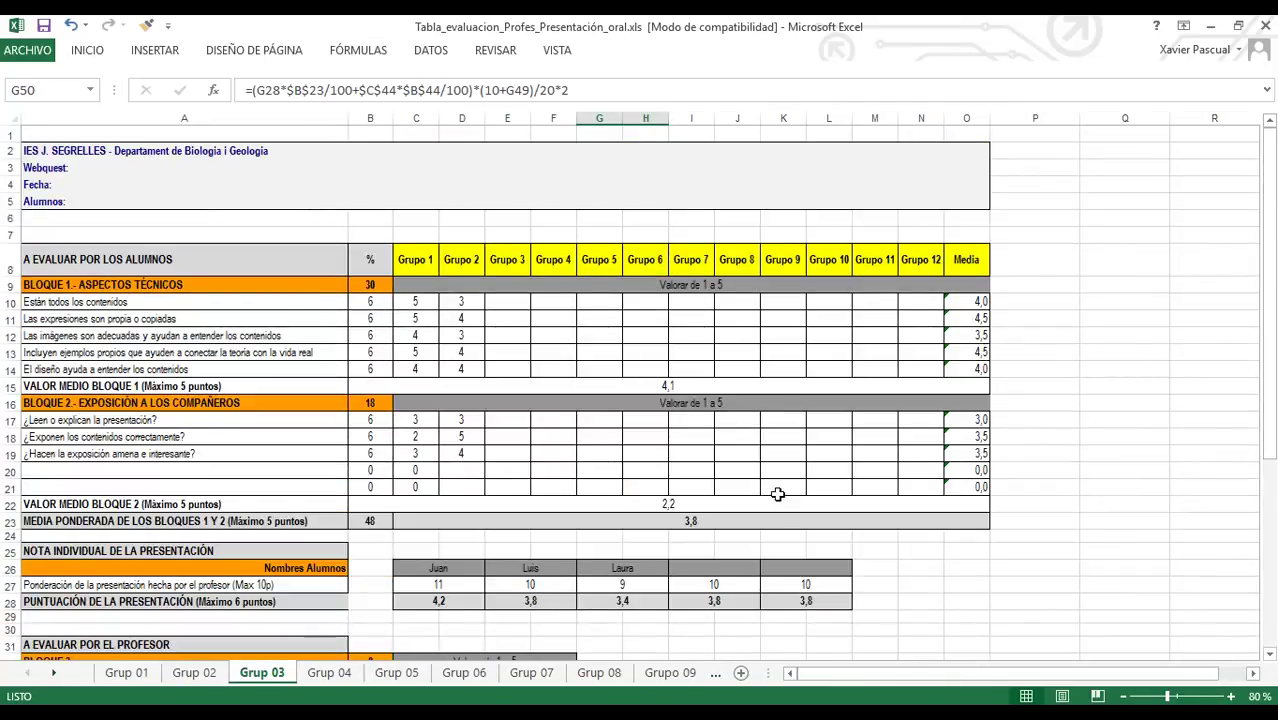
pyautogui.scroll(-3, 778, 428)
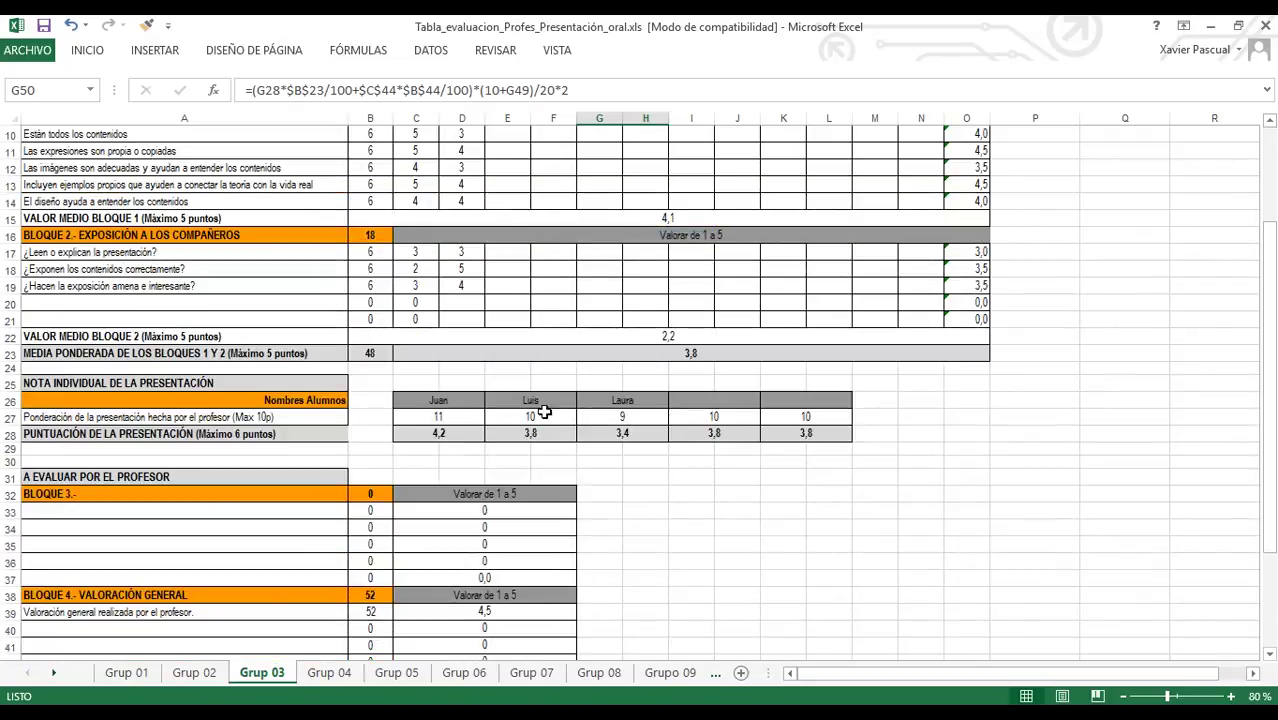
pyautogui.scroll(-3, 630, 430)
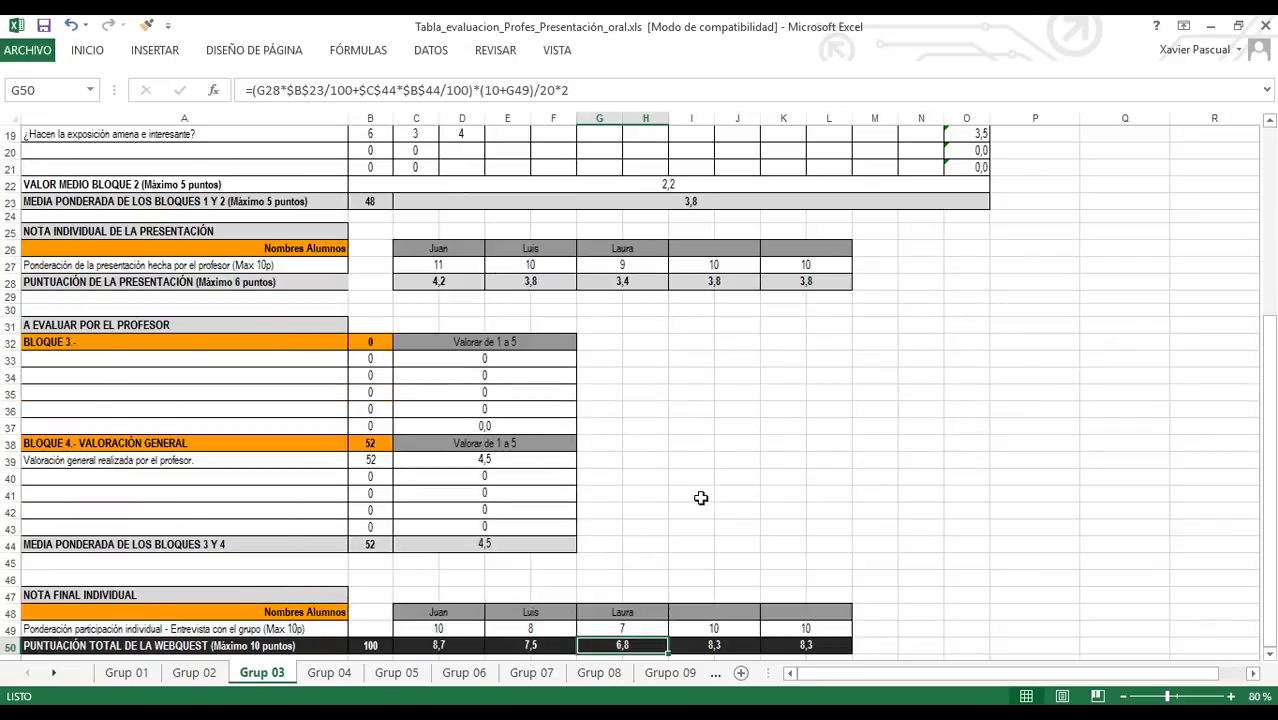
pyautogui.scroll(-2, 705, 495)
pyautogui.scroll(-1, 705, 495)
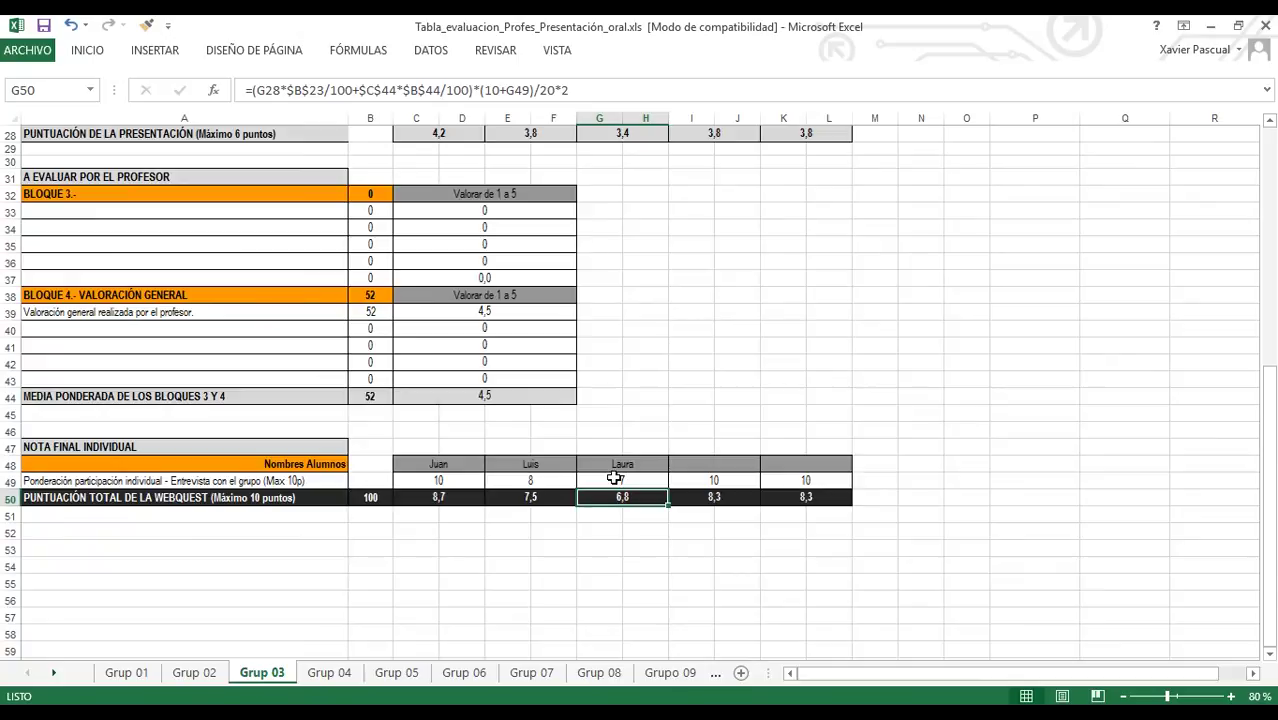
pyautogui.click(540, 502)
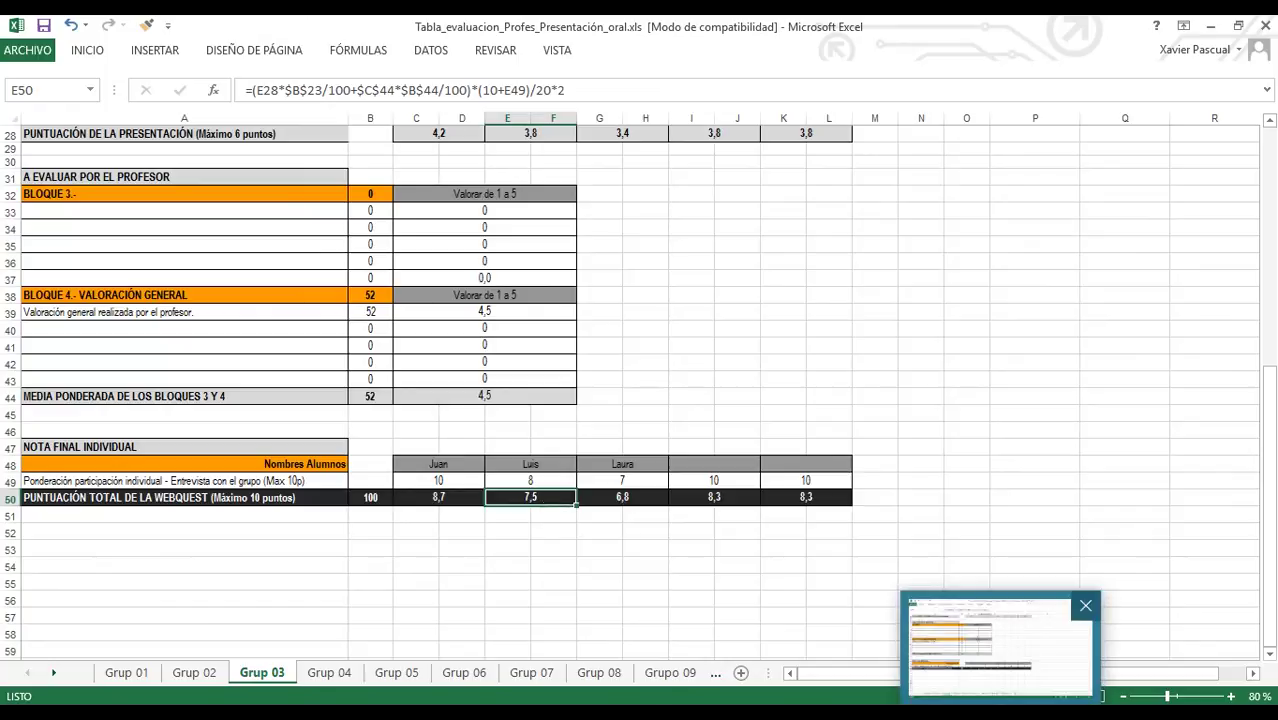
# View the cell webquest site in the browser, and switch to the students' digital poster self-evaluation table in Word.
pyautogui.click(1050, 640)
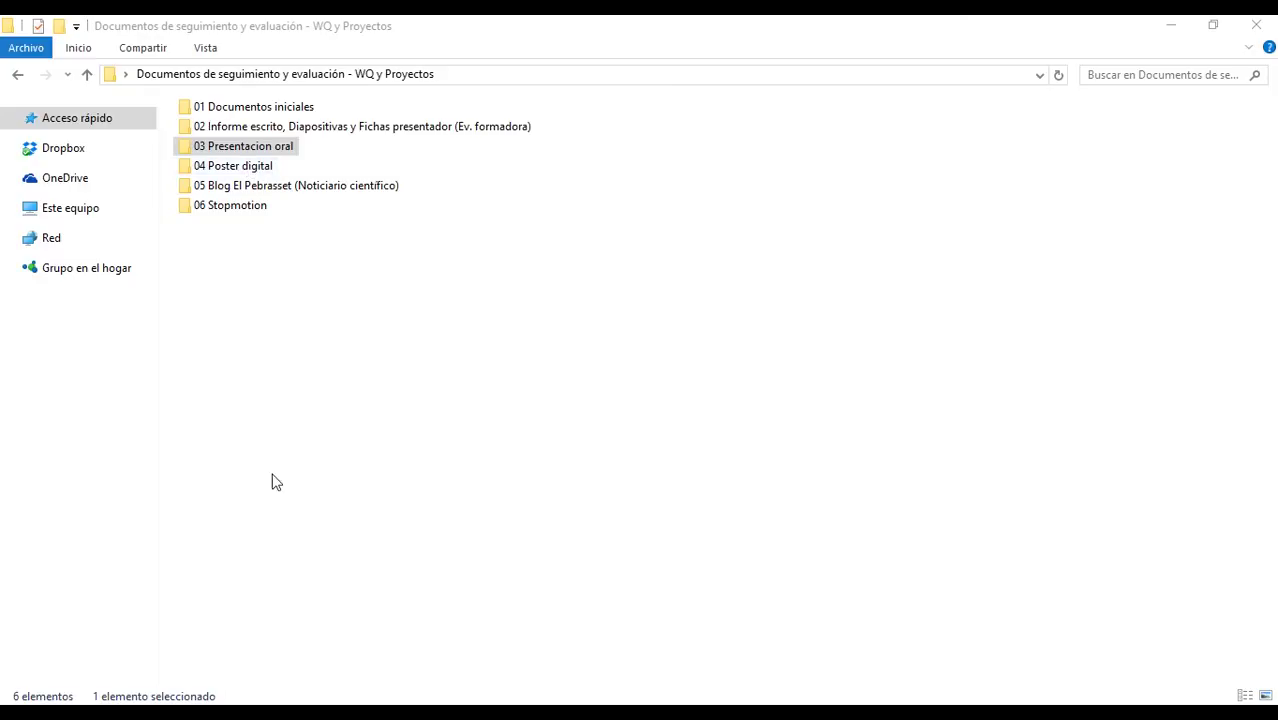
pyautogui.hotkey('alt', 'Tab')
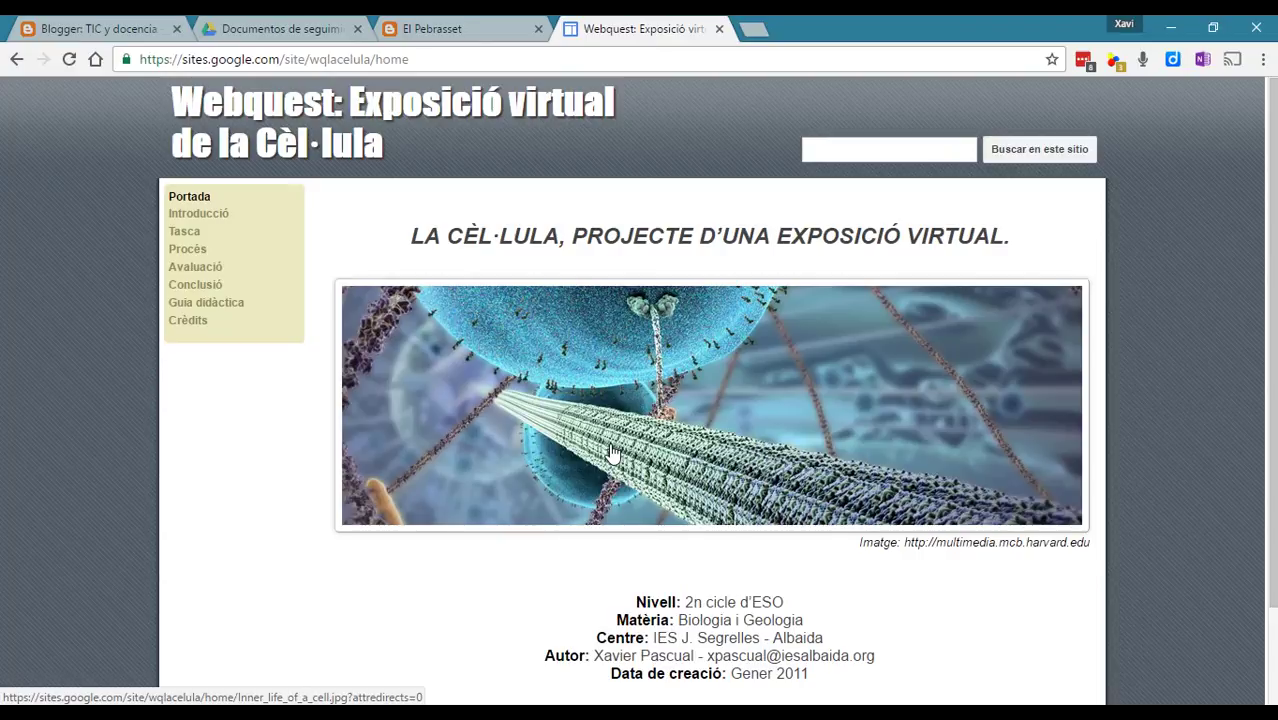
pyautogui.moveTo(727, 714)
pyautogui.hotkey('alt', 'Tab')
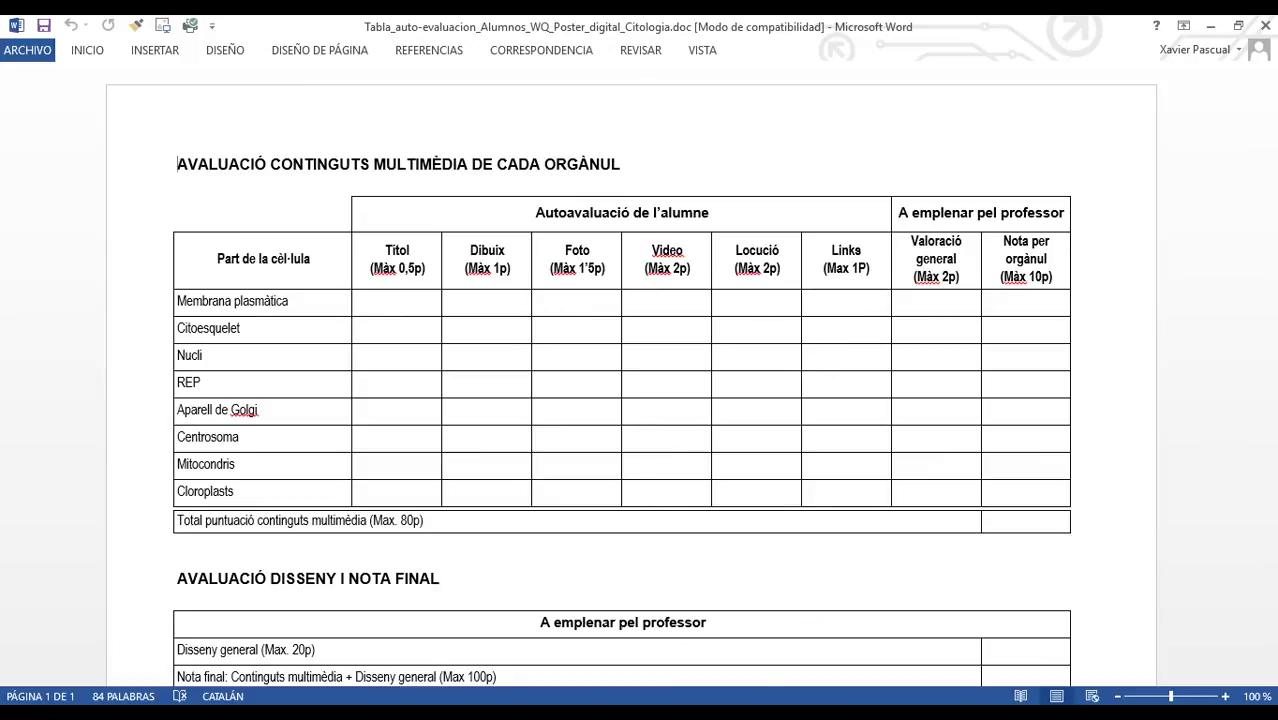
# Switch to the students' digital poster co-evaluation document and examine its criteria, percentages and group columns.
pyautogui.moveTo(727, 714)
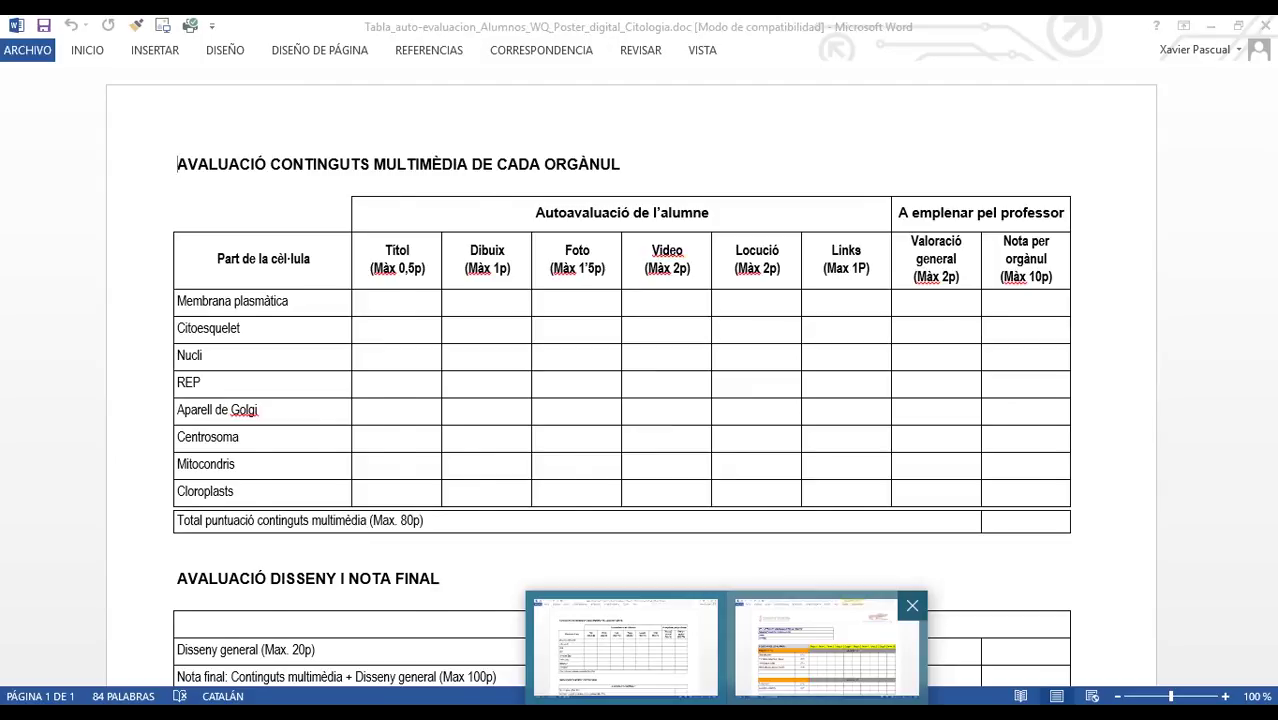
pyautogui.click(826, 645)
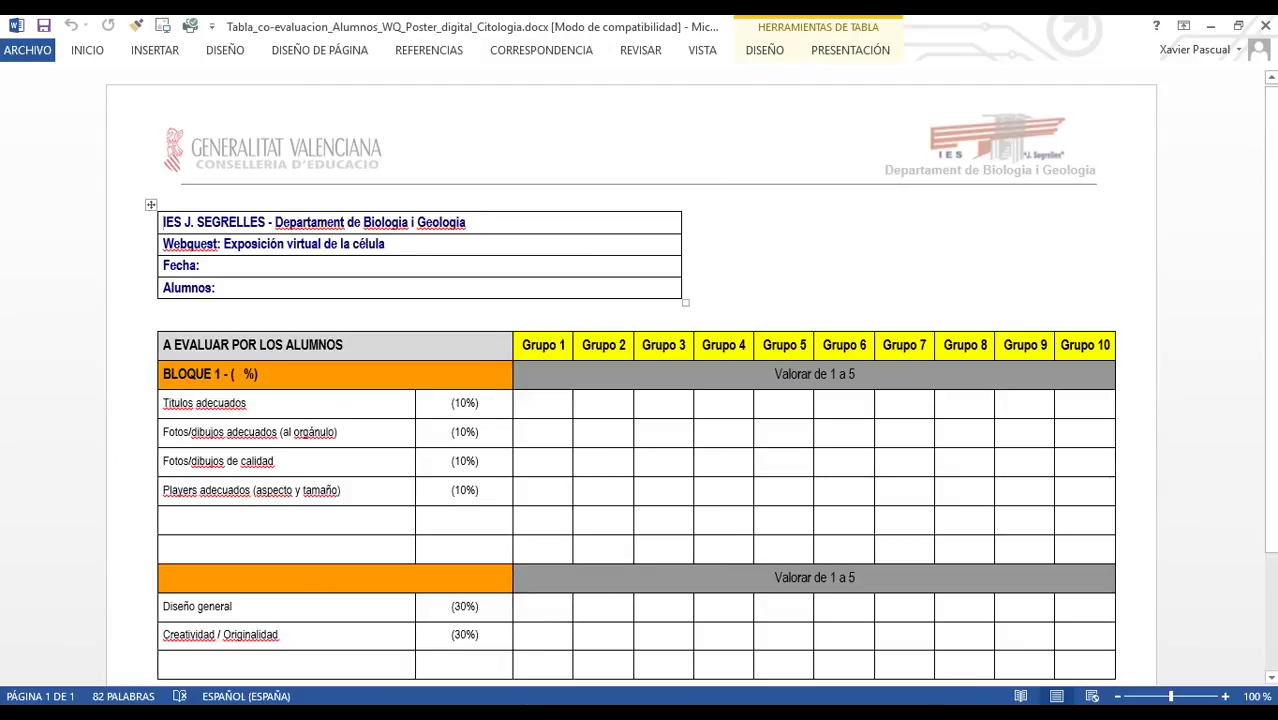
pyautogui.scroll(-1, 733, 563)
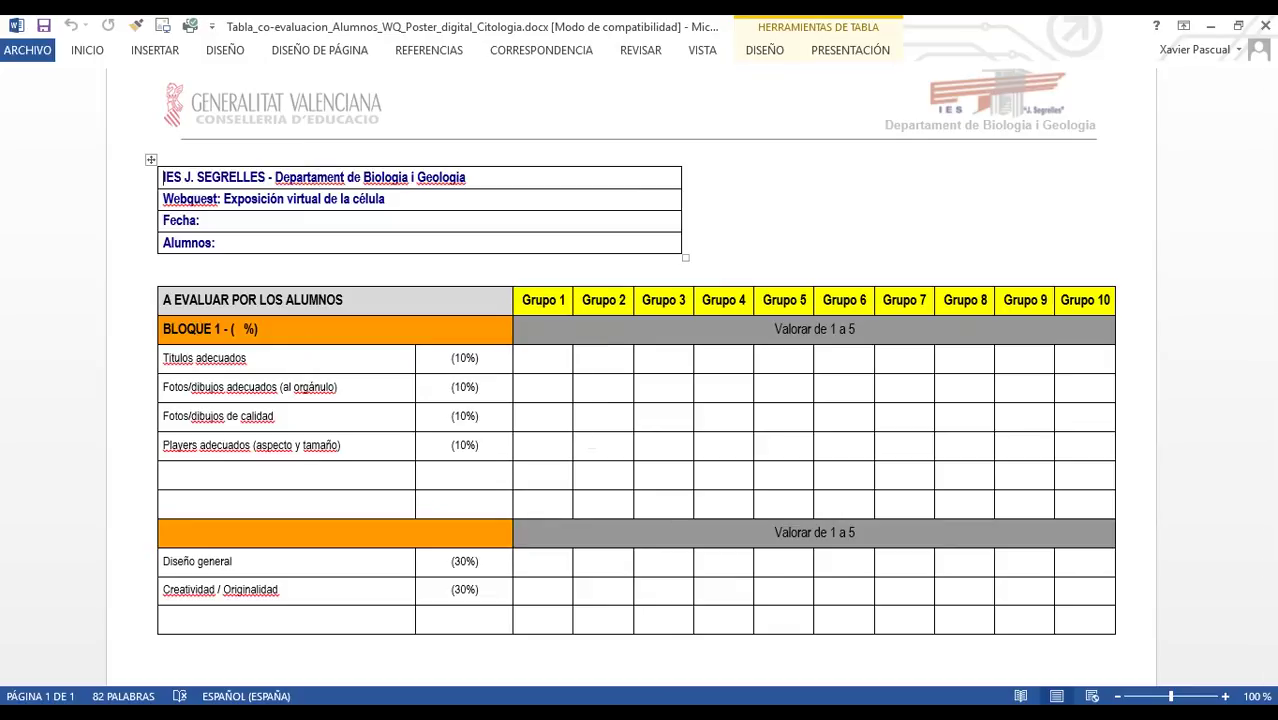
# Switch to the teachers' digital poster workbook in Excel and enter Grupo 2's Bloque 1 ratings 5, 4, 5 and 4 on Grup 01.
pyautogui.moveTo(952, 715)
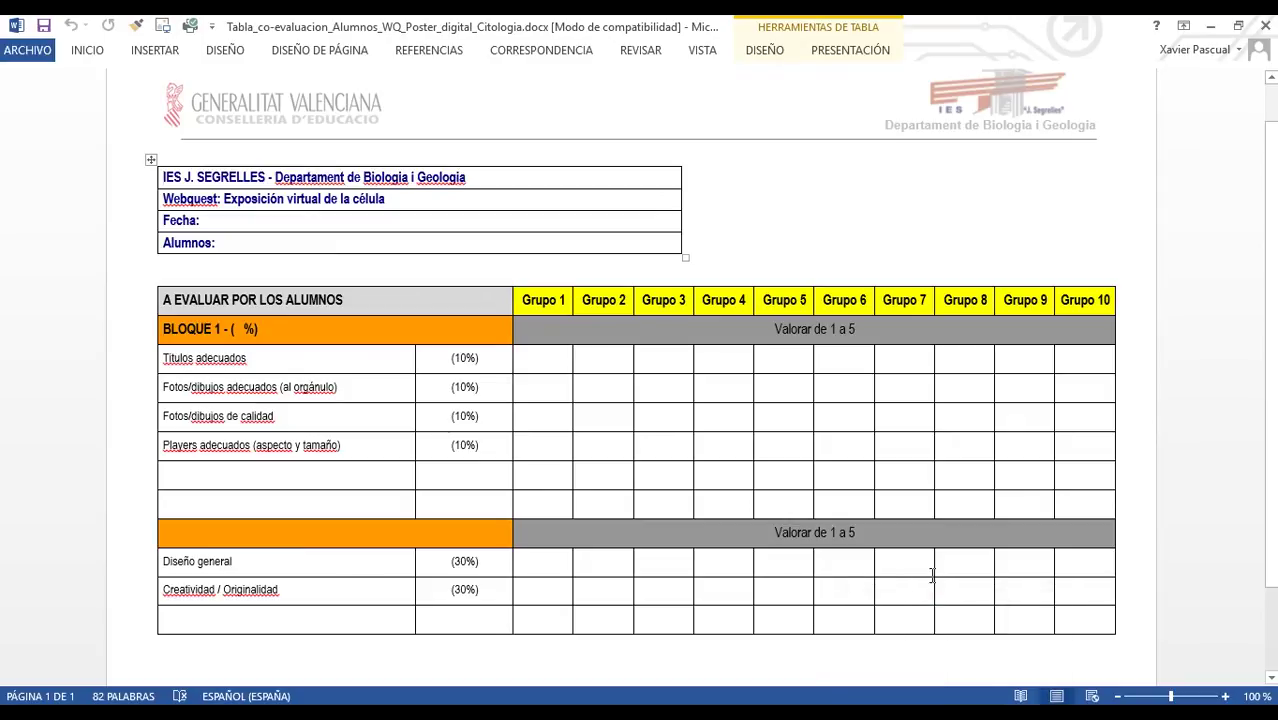
pyautogui.hotkey('alt', 'Tab')
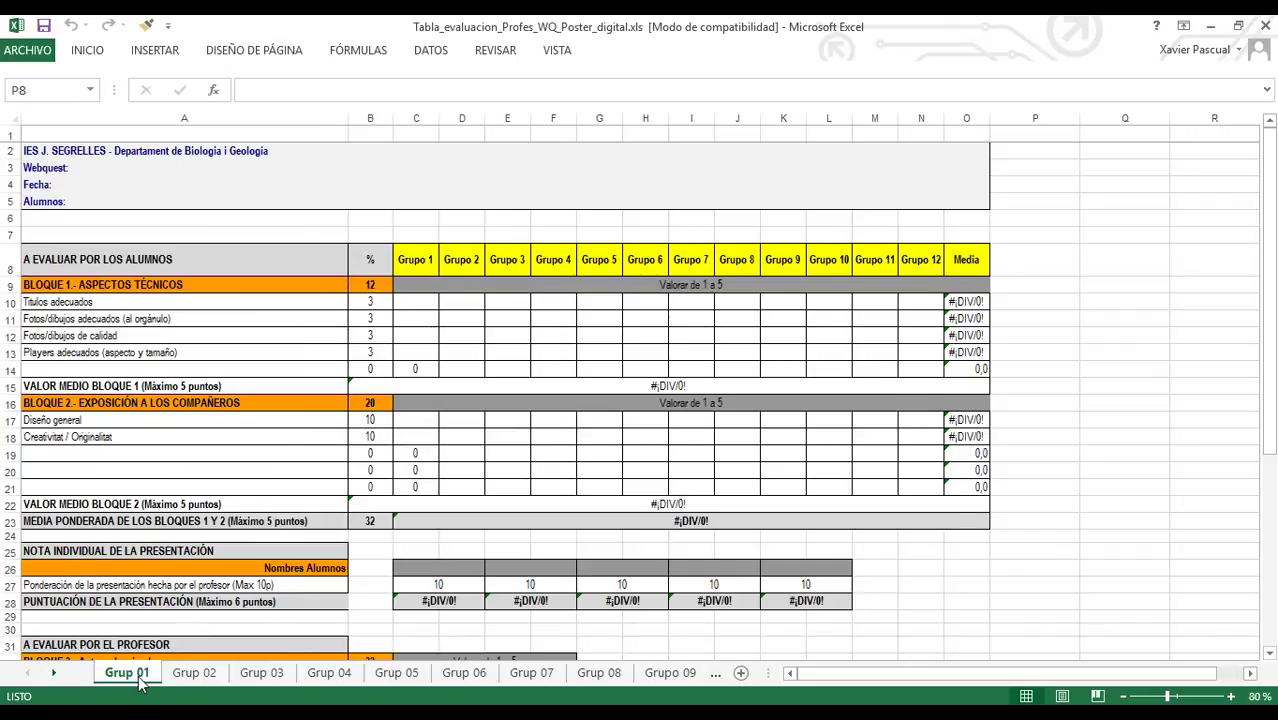
pyautogui.click(416, 300)
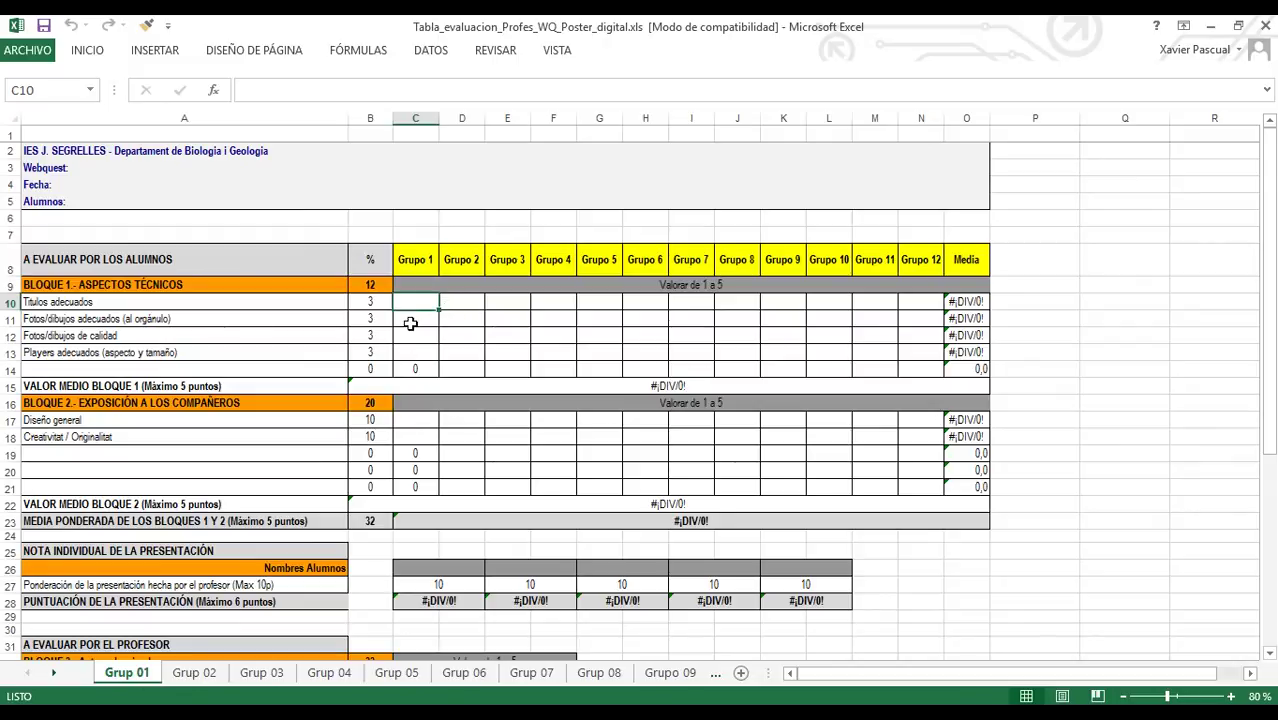
pyautogui.click(458, 303)
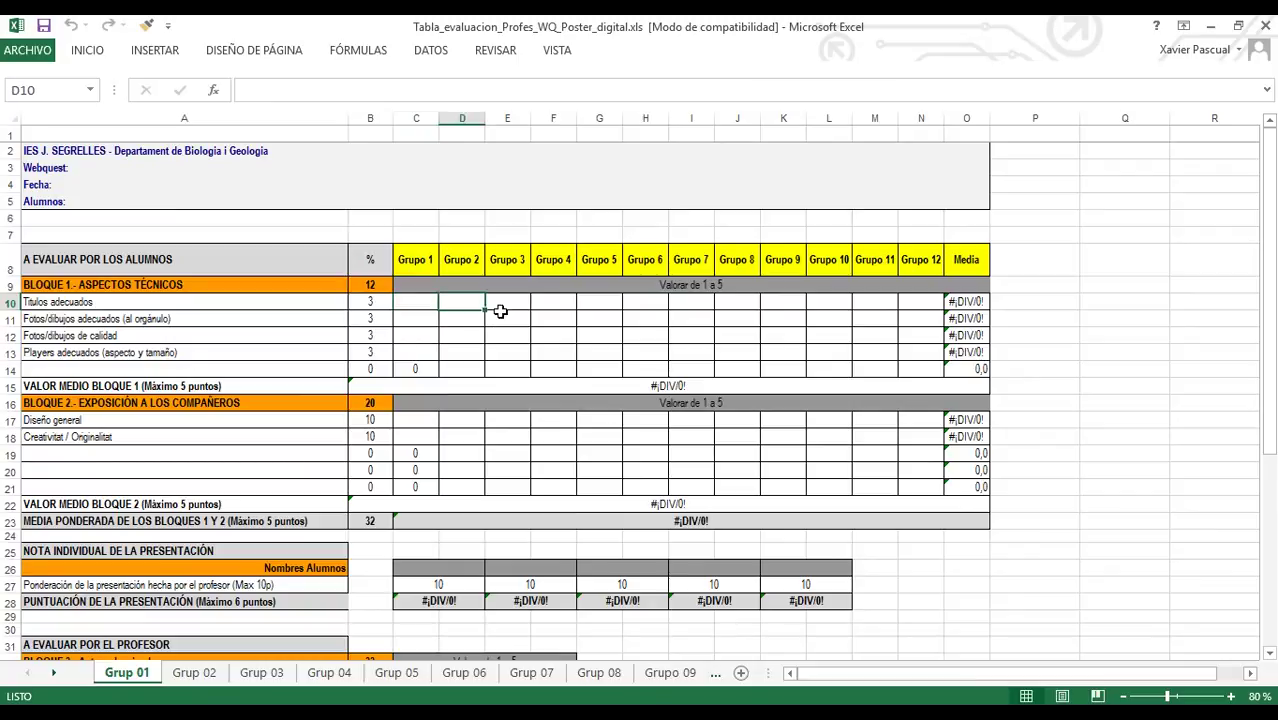
pyautogui.write('5')
pyautogui.press('Return')
pyautogui.write('4')
pyautogui.press('Return')
pyautogui.write('5')
pyautogui.press('Return')
pyautogui.write('4')
pyautogui.press('Return')
# Enter Grupo 2's Bloque 2 ratings on Grup 01: 5 for Diseño general and 5 for Creativitat / Originalitat.
pyautogui.press('Return')
pyautogui.press('Return')
pyautogui.press('Return')
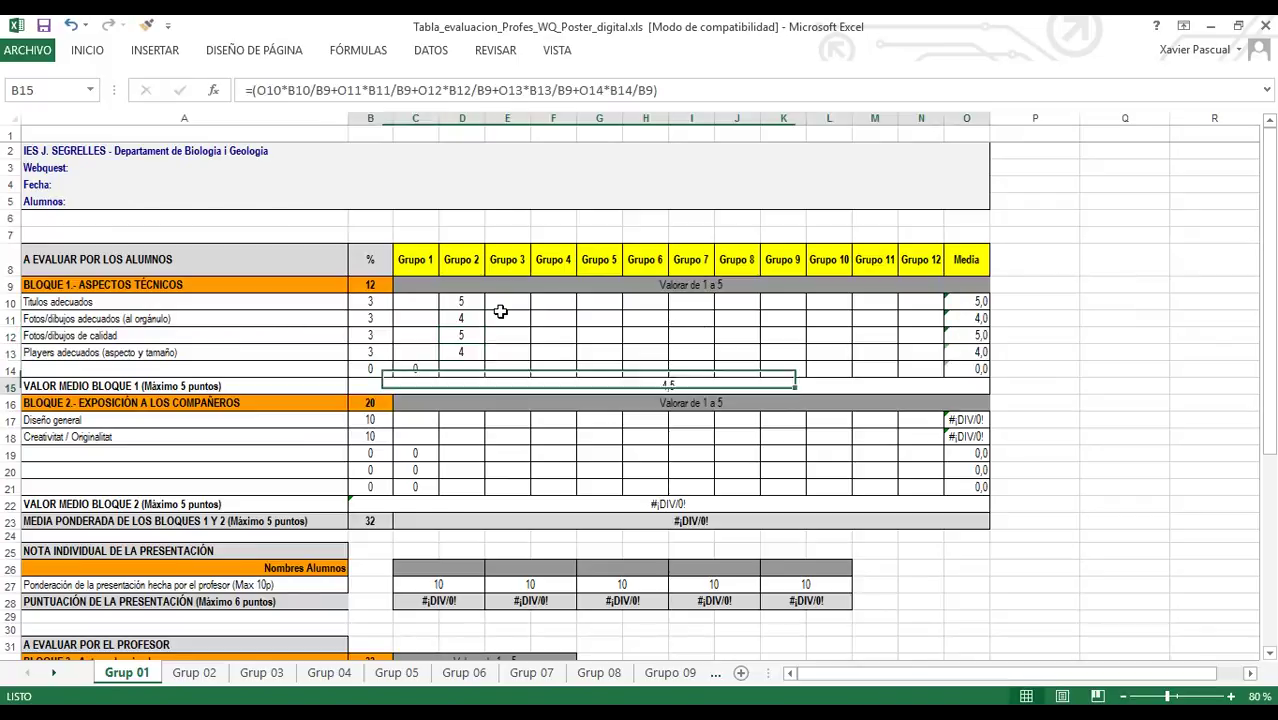
pyautogui.write('5')
pyautogui.press('Return')
pyautogui.write('5')
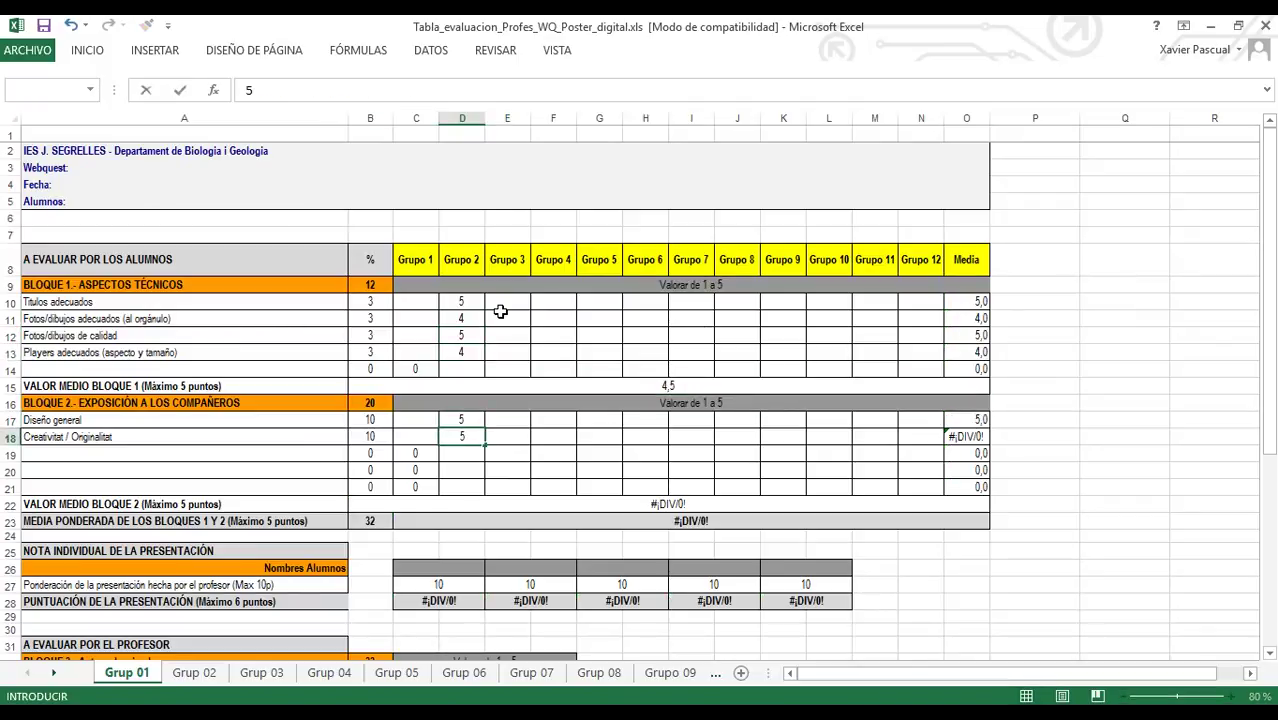
pyautogui.click(500, 302)
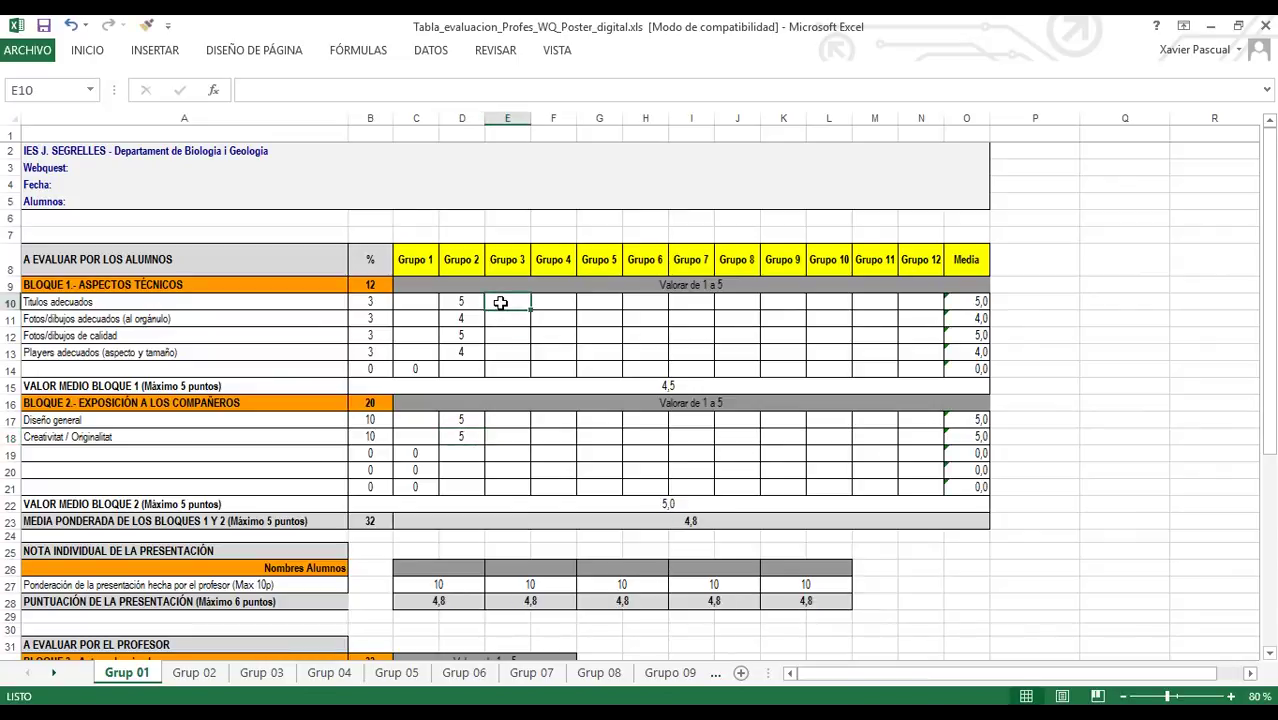
# Examine the weighted average formula for Bloques 1 and 2, the individual presentation section, and the teacher-rated Bloques 3 and 4.
pyautogui.click(690, 522)
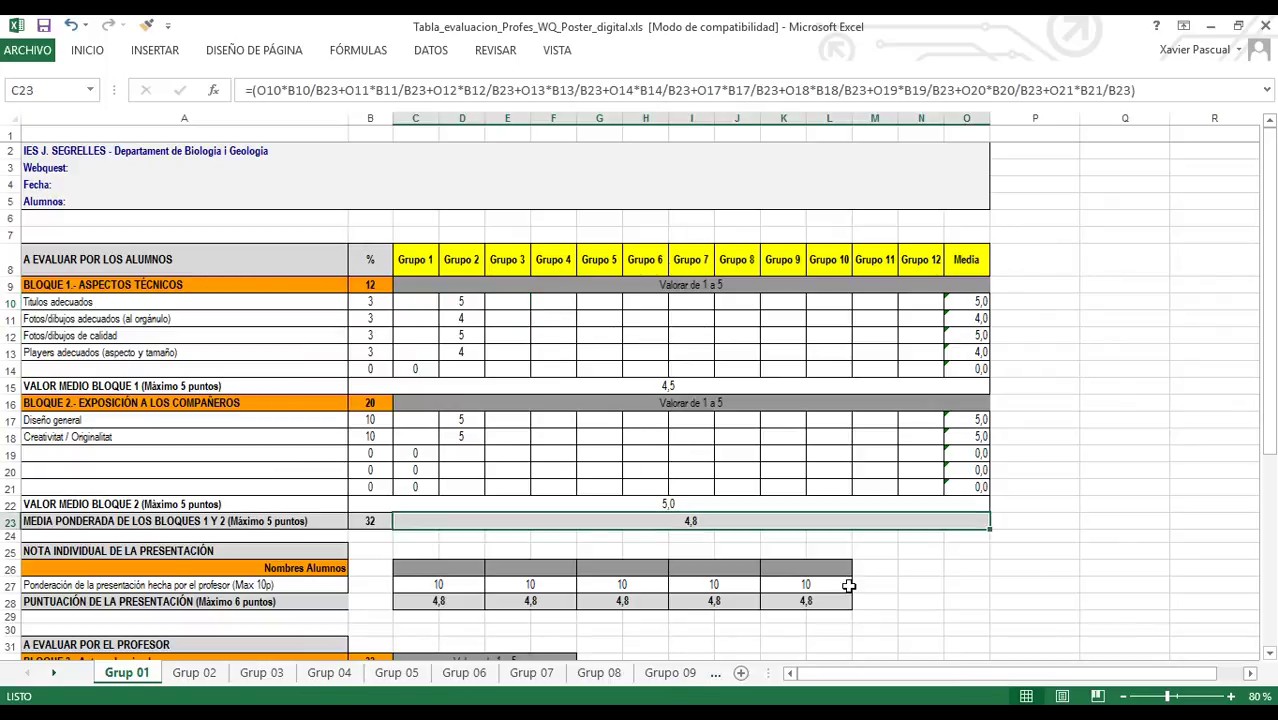
pyautogui.scroll(-6, 848, 586)
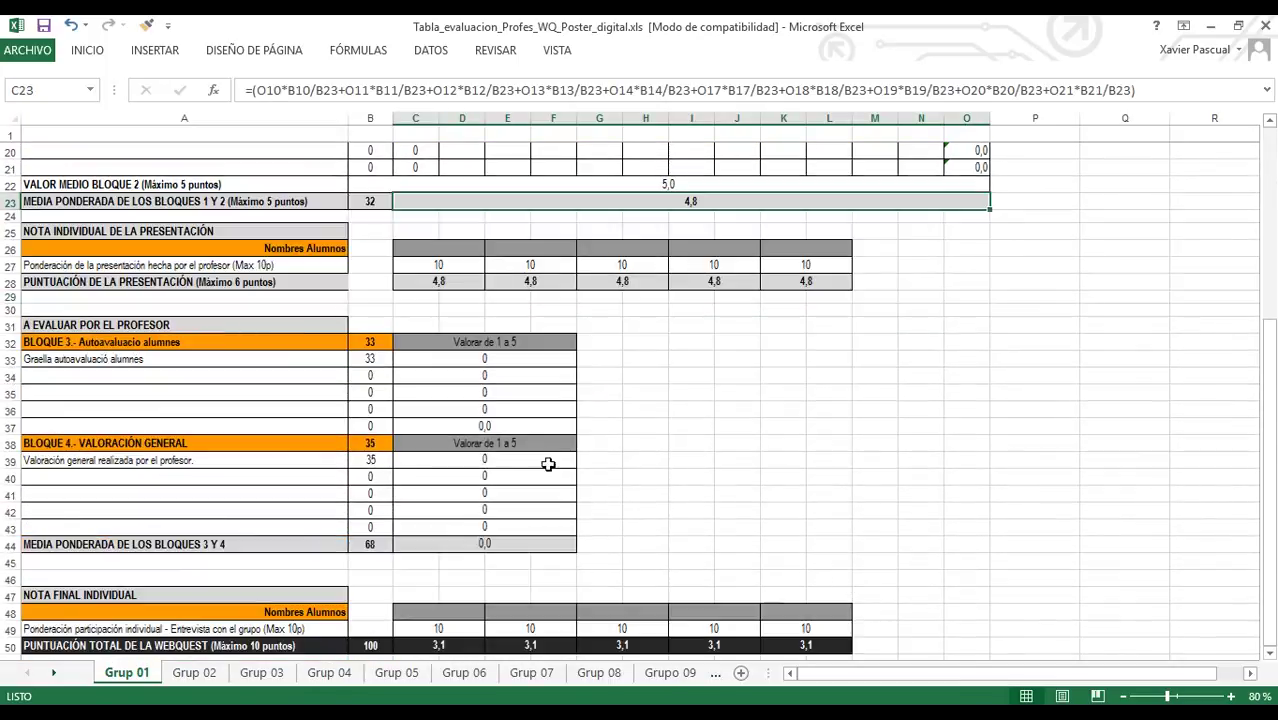
pyautogui.click(440, 248)
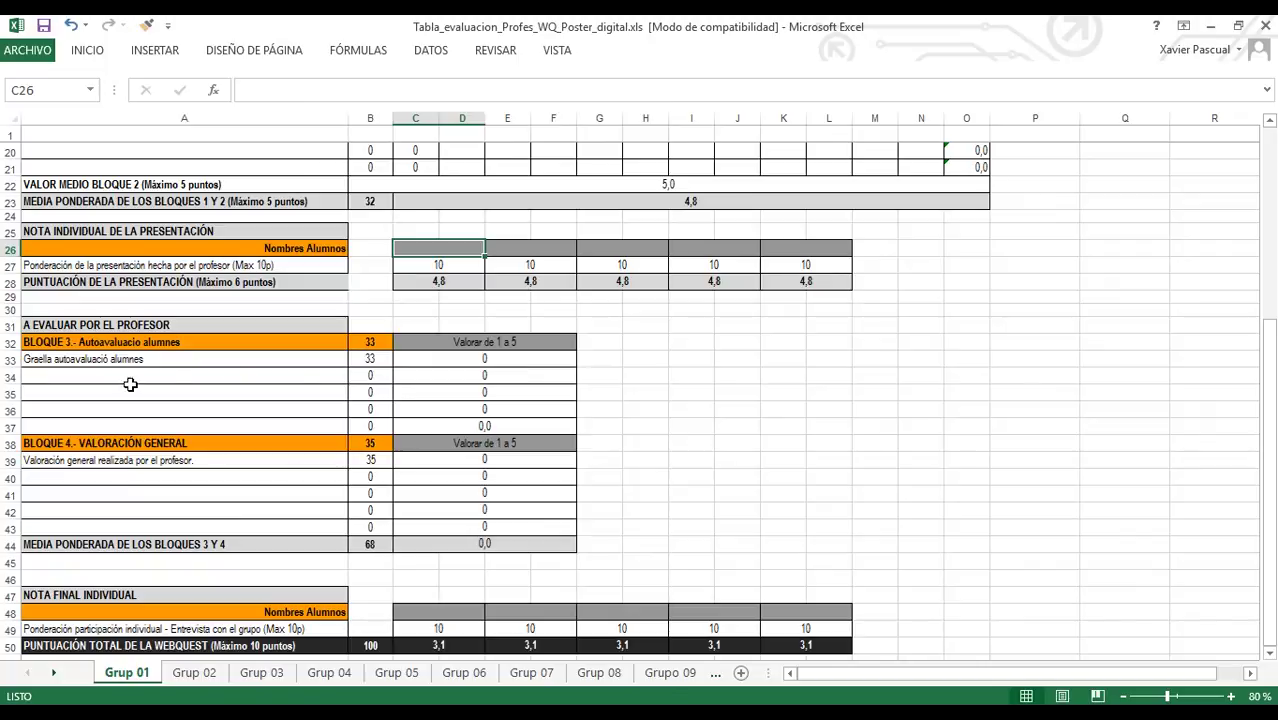
pyautogui.click(90, 362)
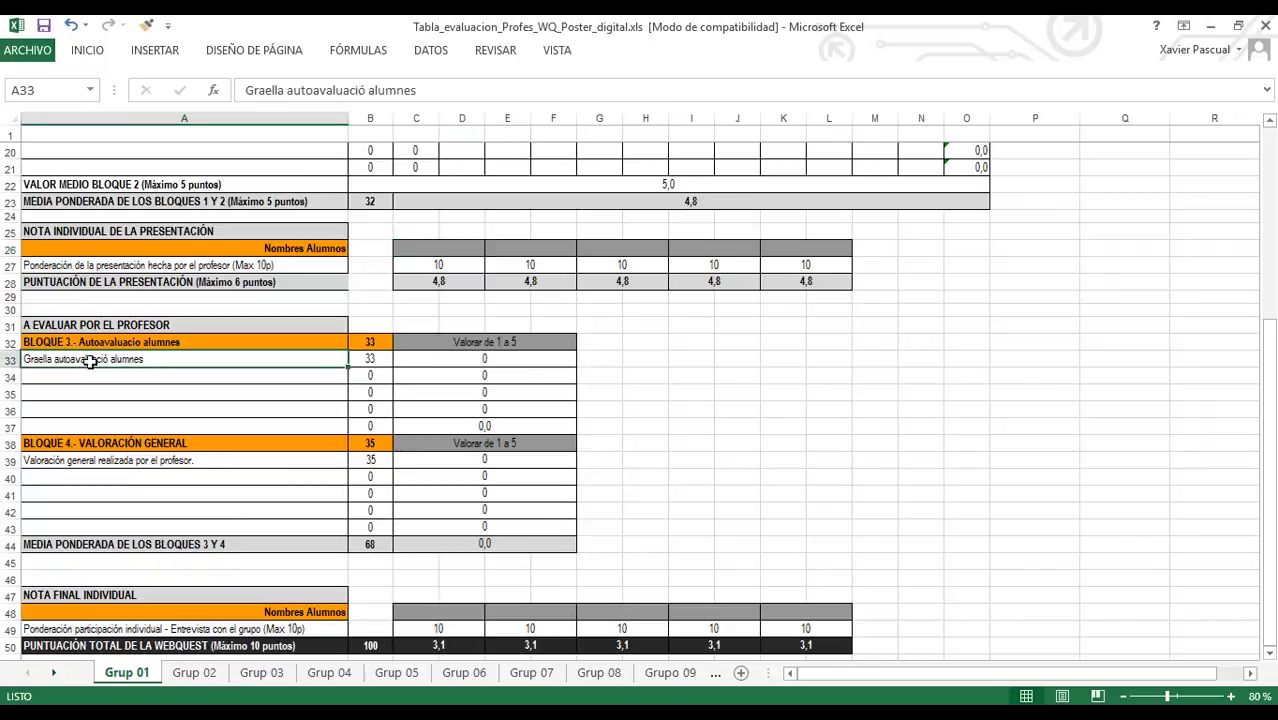
pyautogui.click(482, 366)
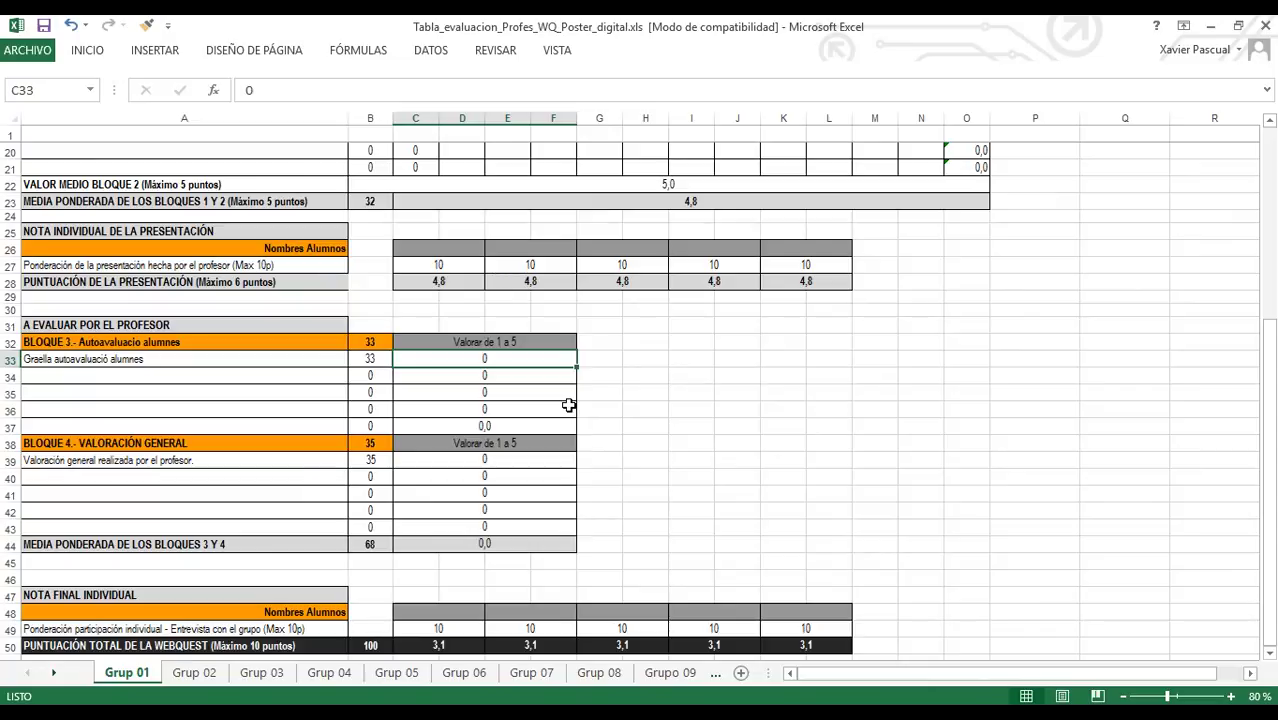
pyautogui.click(176, 460)
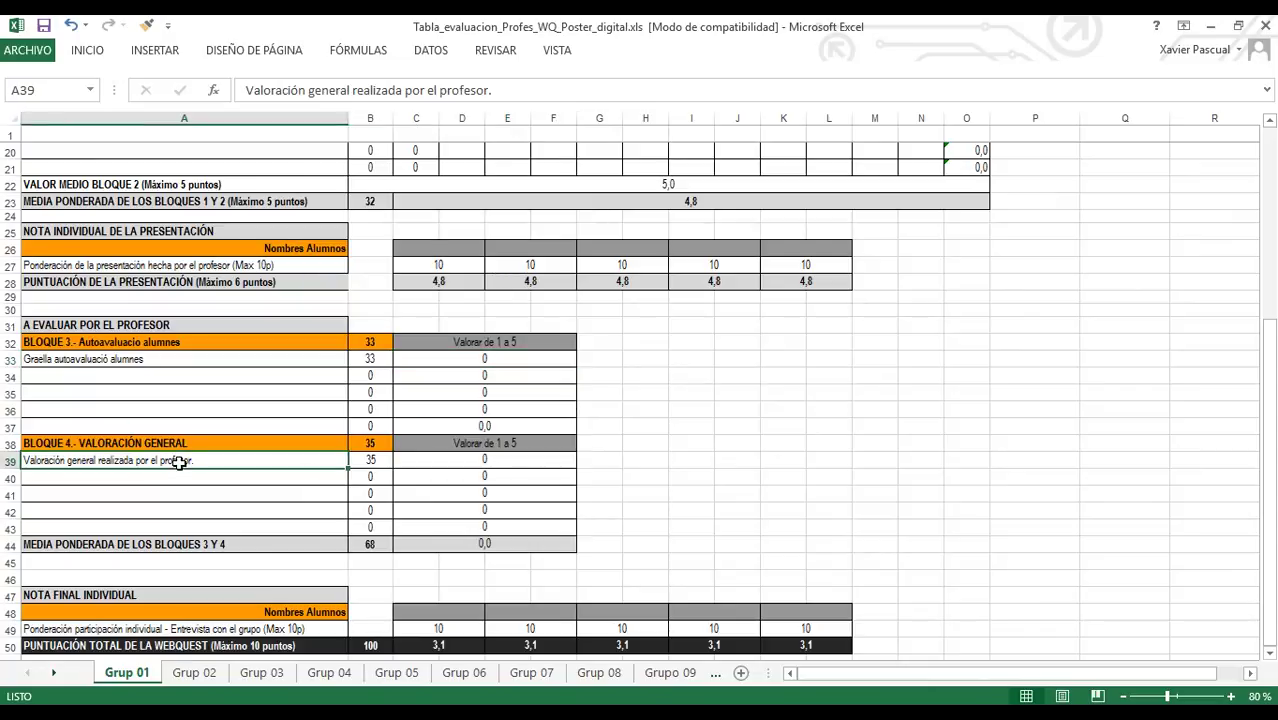
pyautogui.click(463, 459)
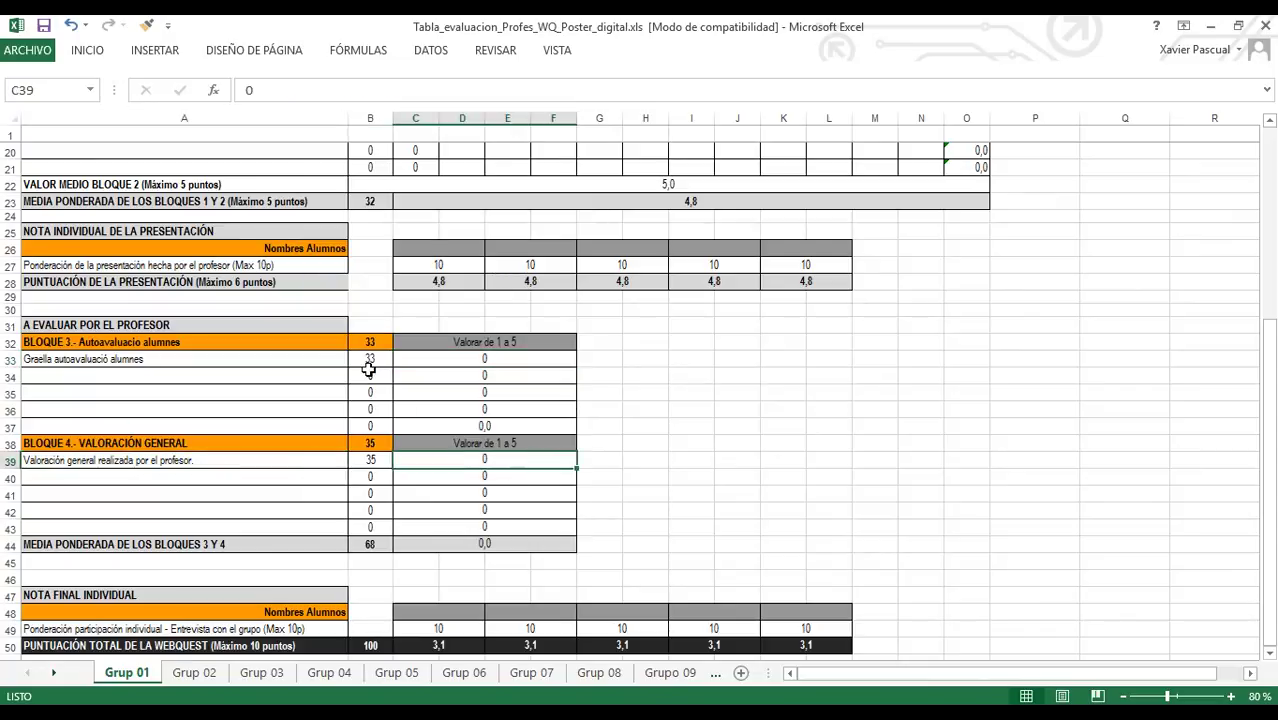
# Review the percentage weight of each block and the individual final grade section with its student name cells.
pyautogui.scroll(3, 368, 370)
pyautogui.scroll(3, 368, 370)
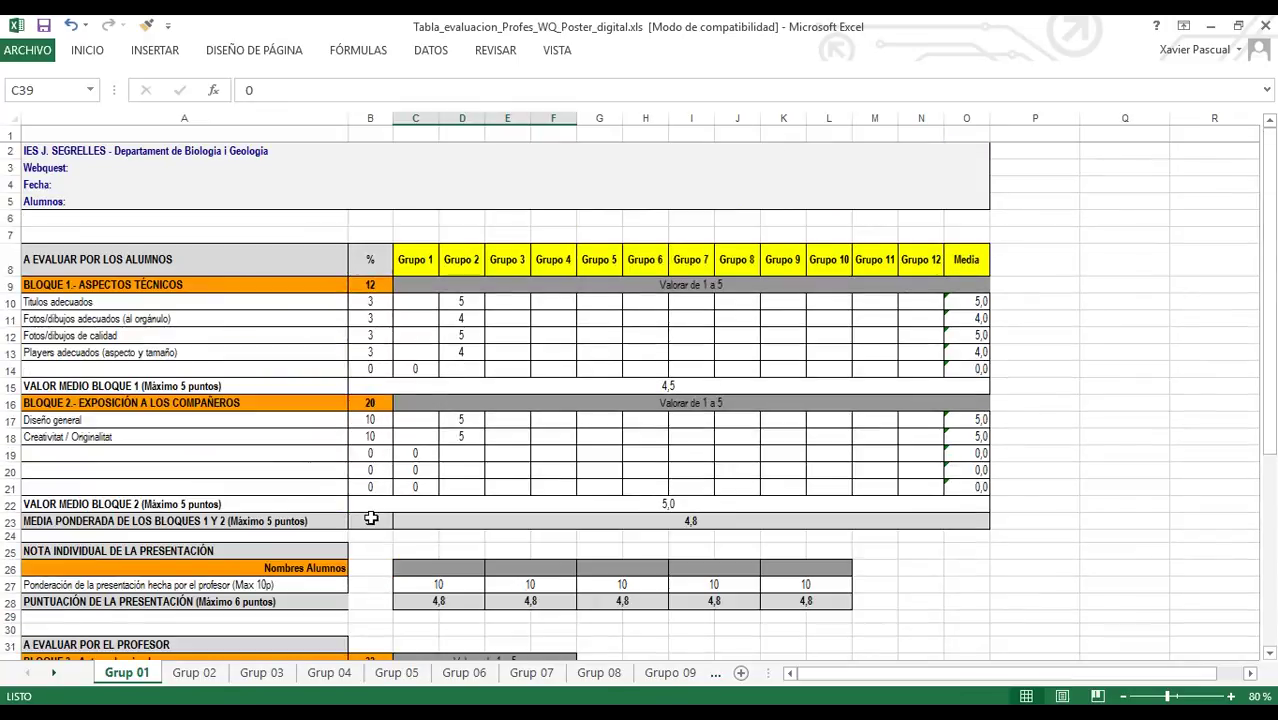
pyautogui.scroll(-4, 373, 351)
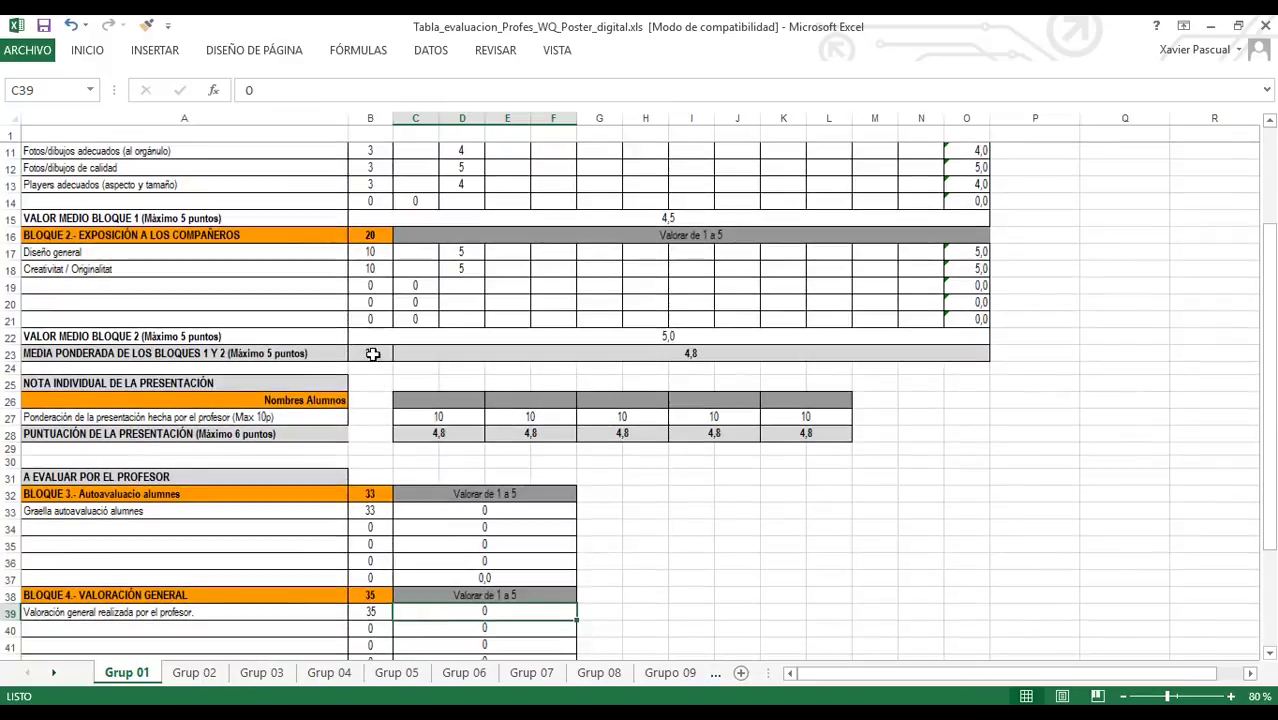
pyautogui.scroll(-2, 372, 351)
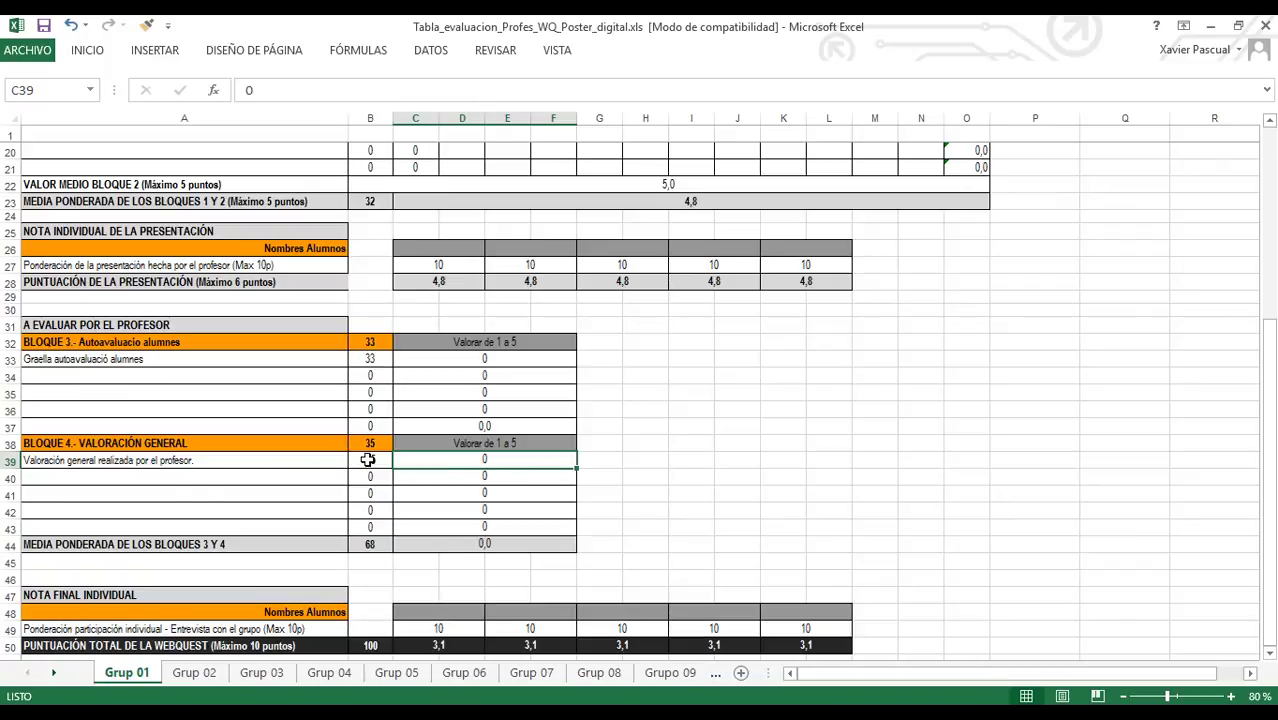
pyautogui.scroll(-2, 368, 459)
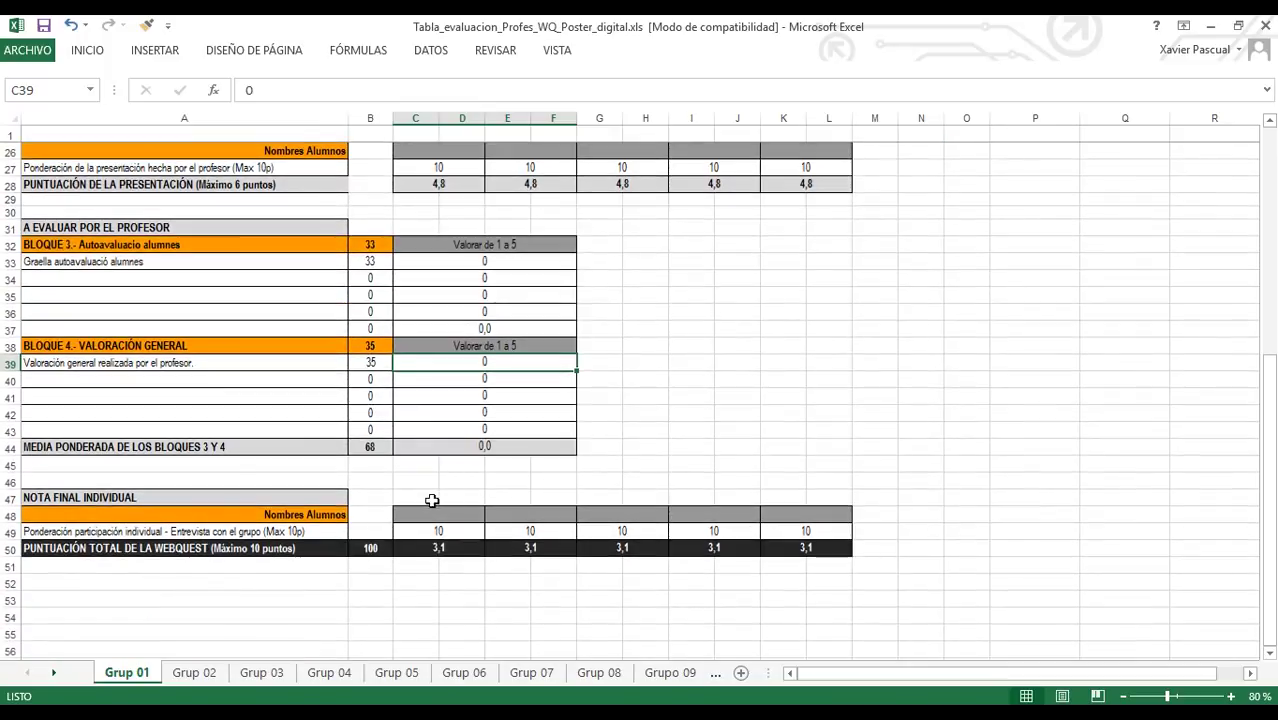
pyautogui.click(430, 514)
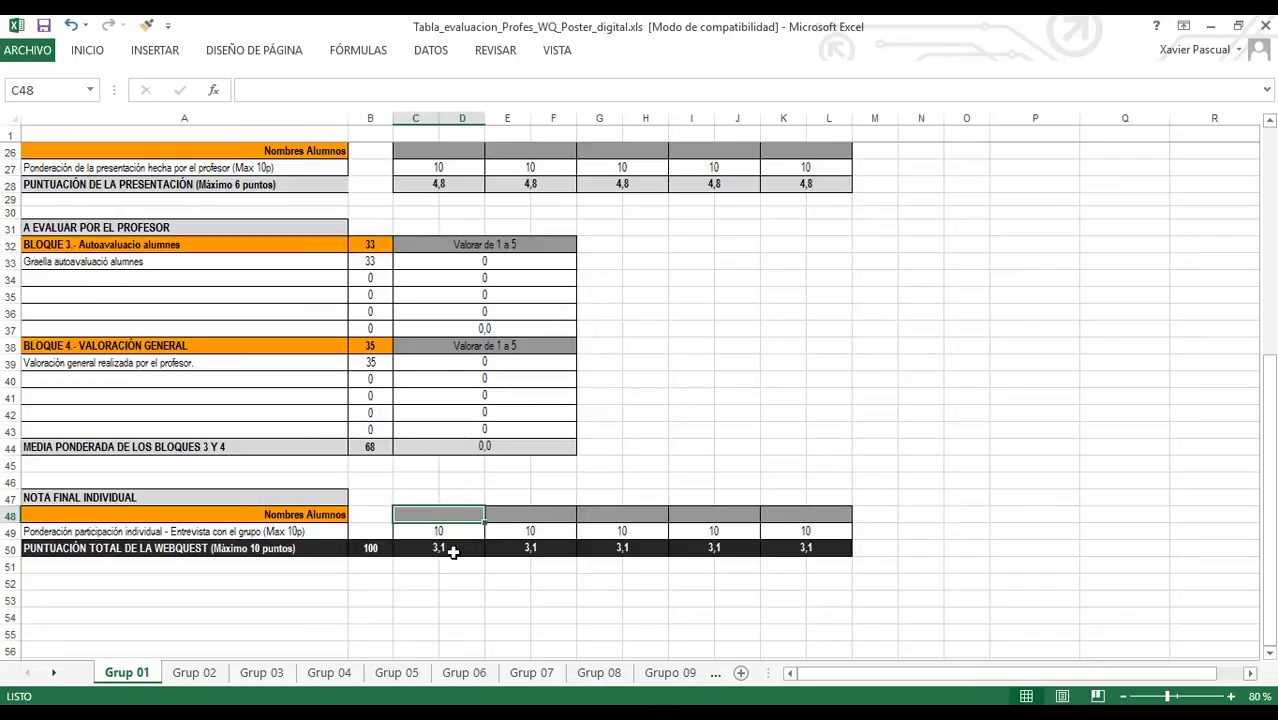
# Enter the teacher ratings on Grup 01: 4 for the students' self-evaluation in Bloque 3 and 4 for the Bloque 4 general rating.
pyautogui.click(492, 261)
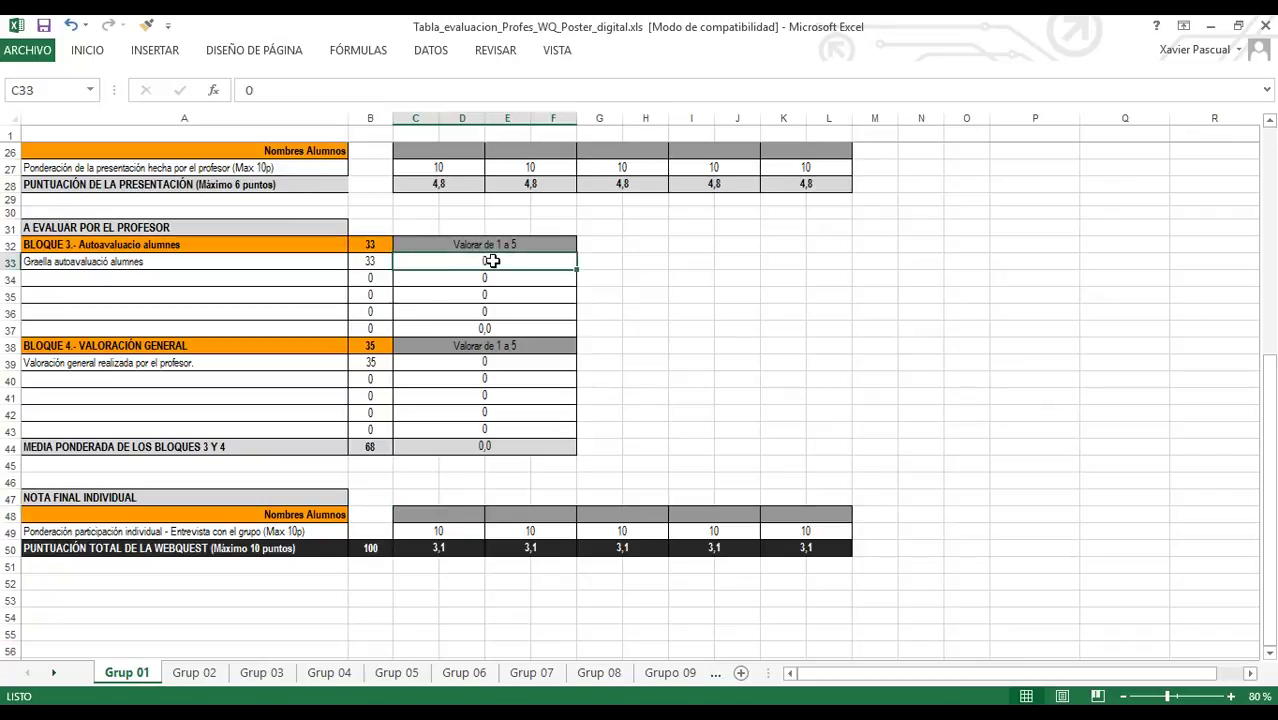
pyautogui.write('4')
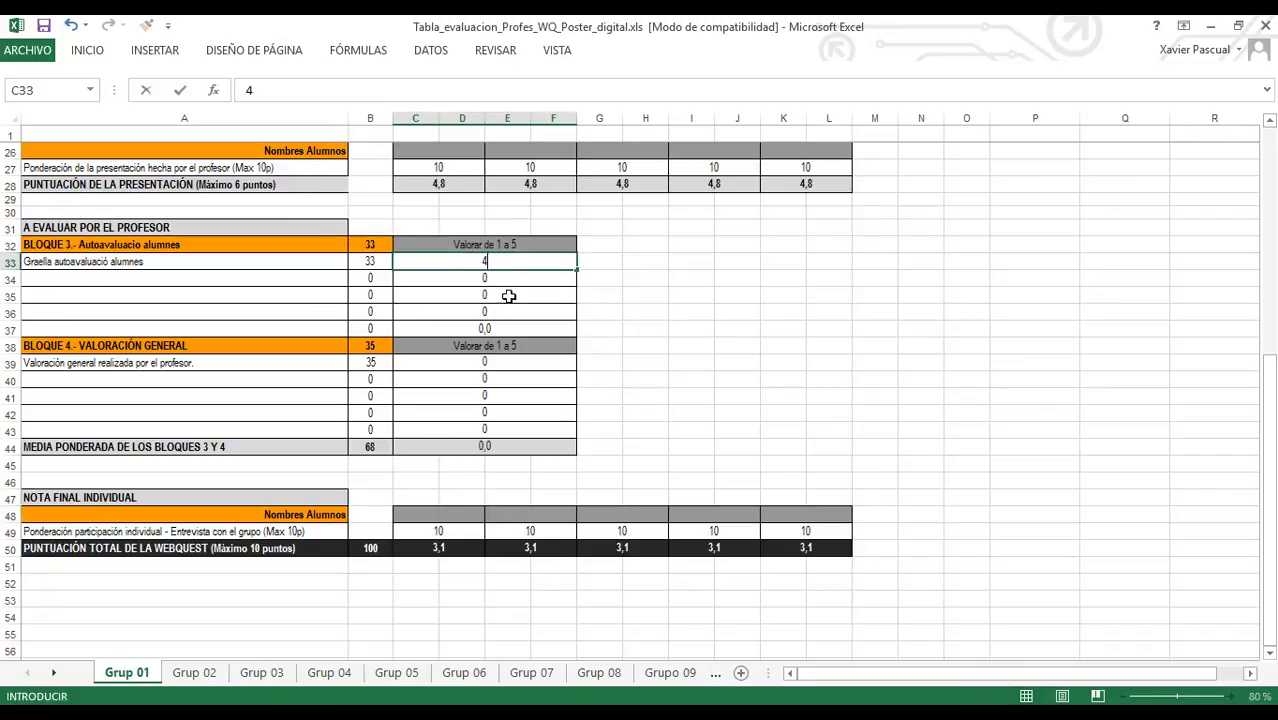
pyautogui.click(508, 363)
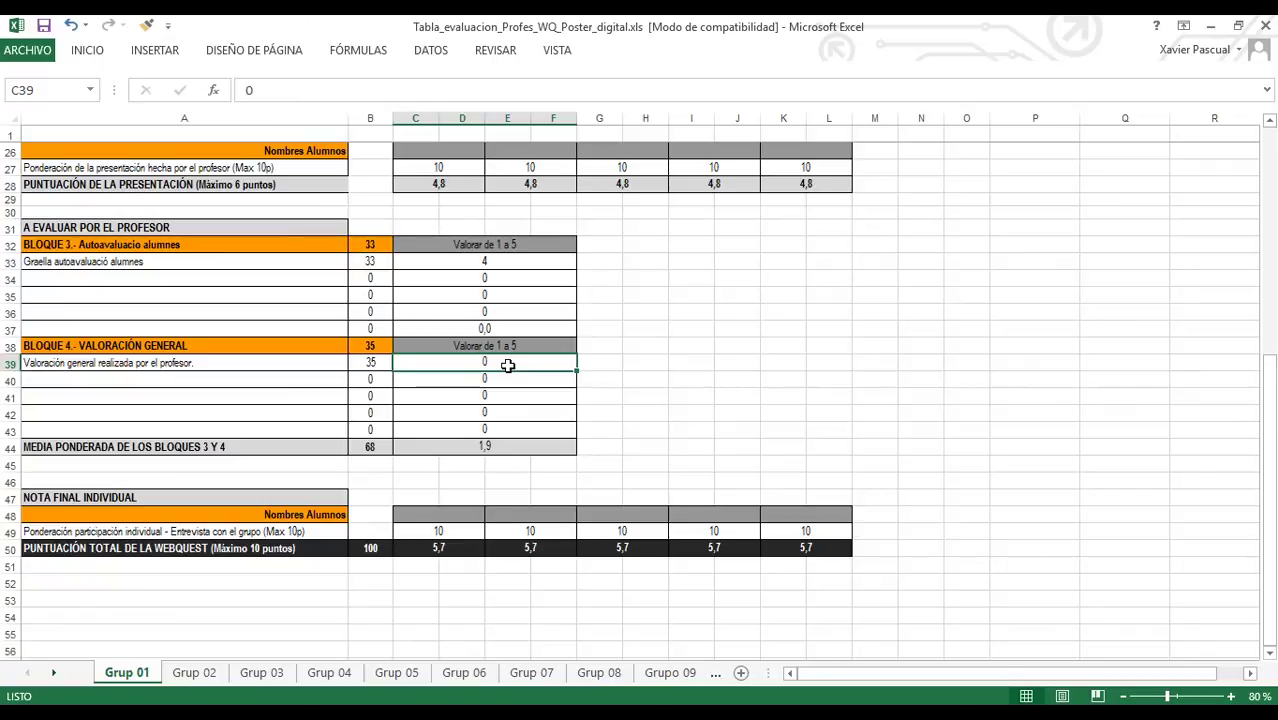
pyautogui.write('4')
pyautogui.click(639, 366)
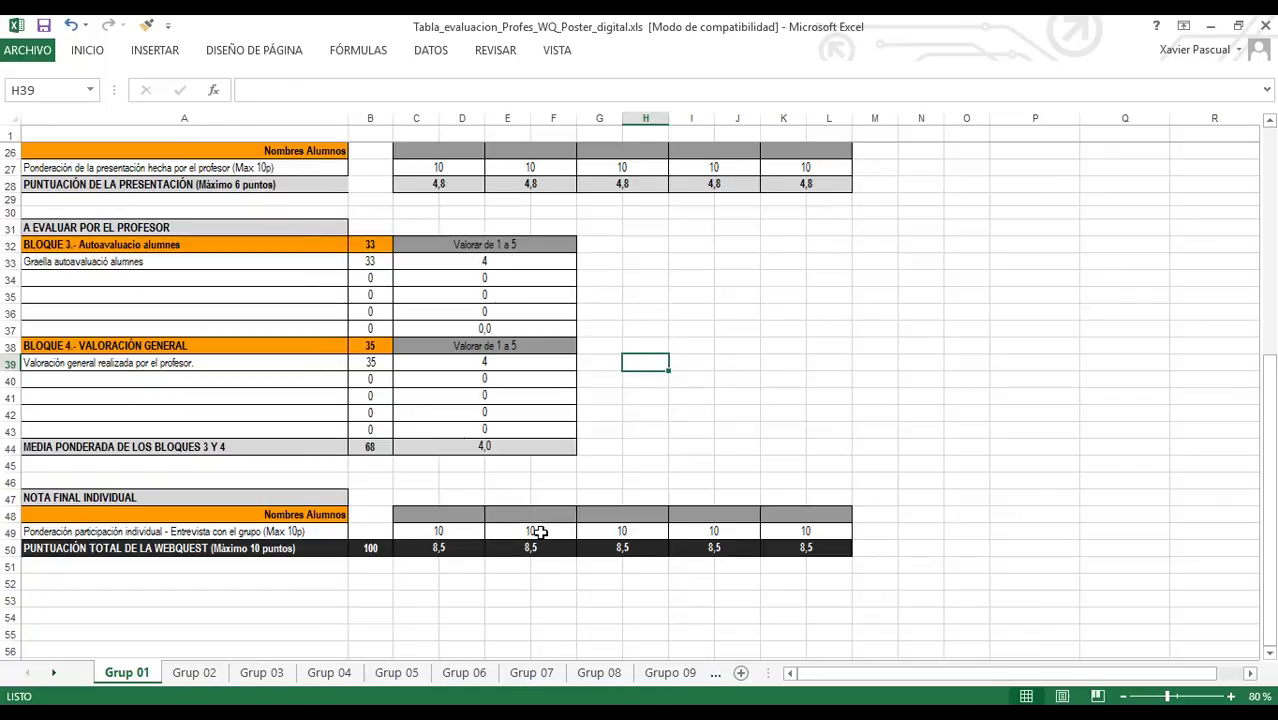
pyautogui.scroll(8, 540, 532)
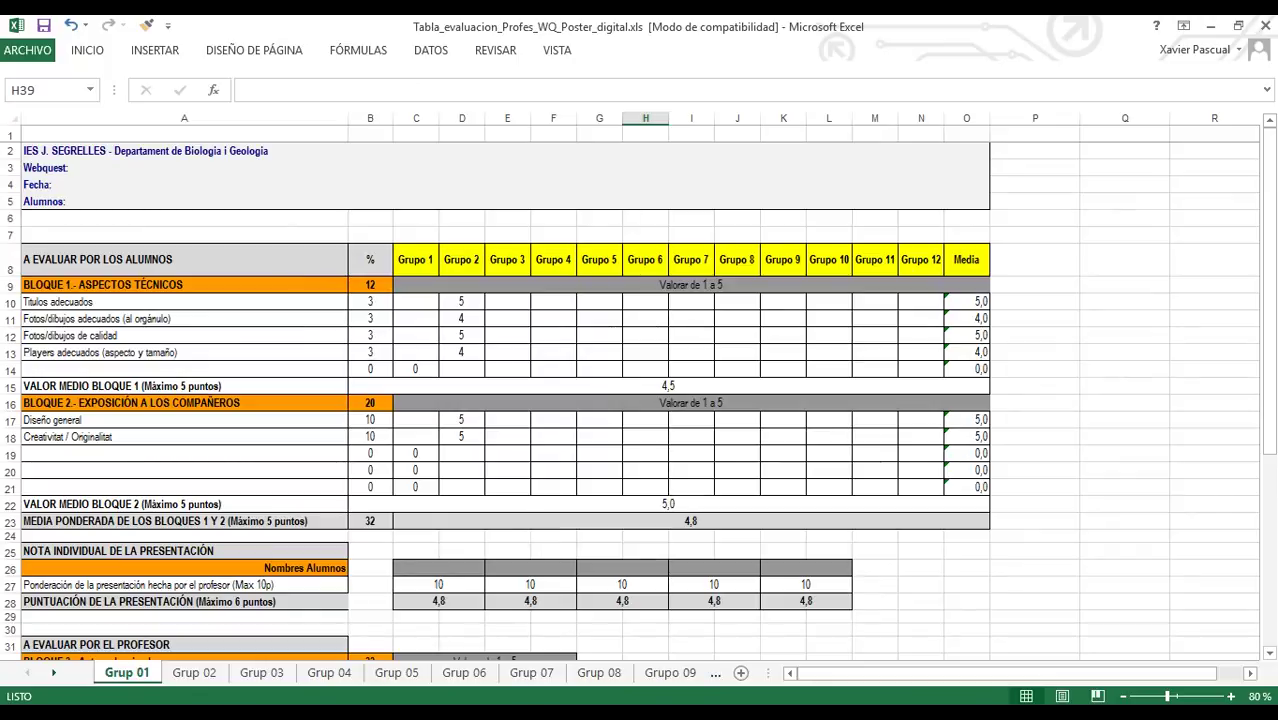
# Switch to File Explorer and open the folder 05 Blog El Pebrasset (Noticiario científico).
pyautogui.click(500, 640)
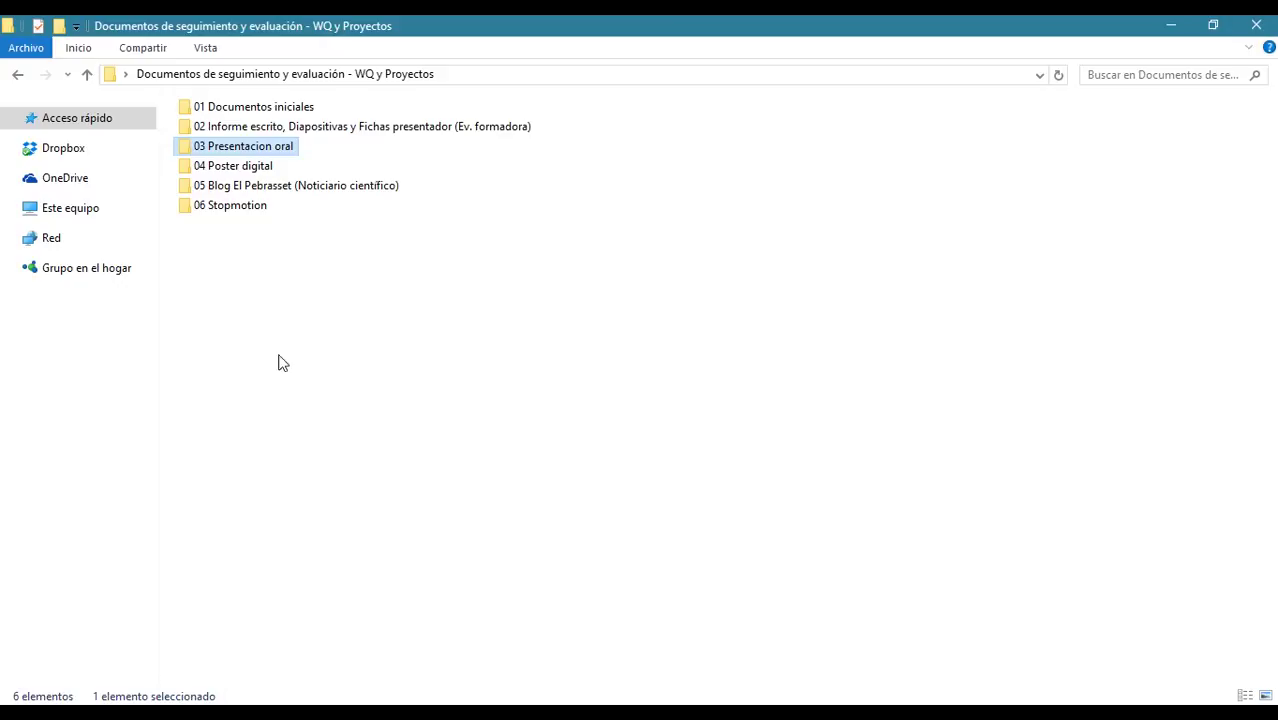
pyautogui.click(238, 188)
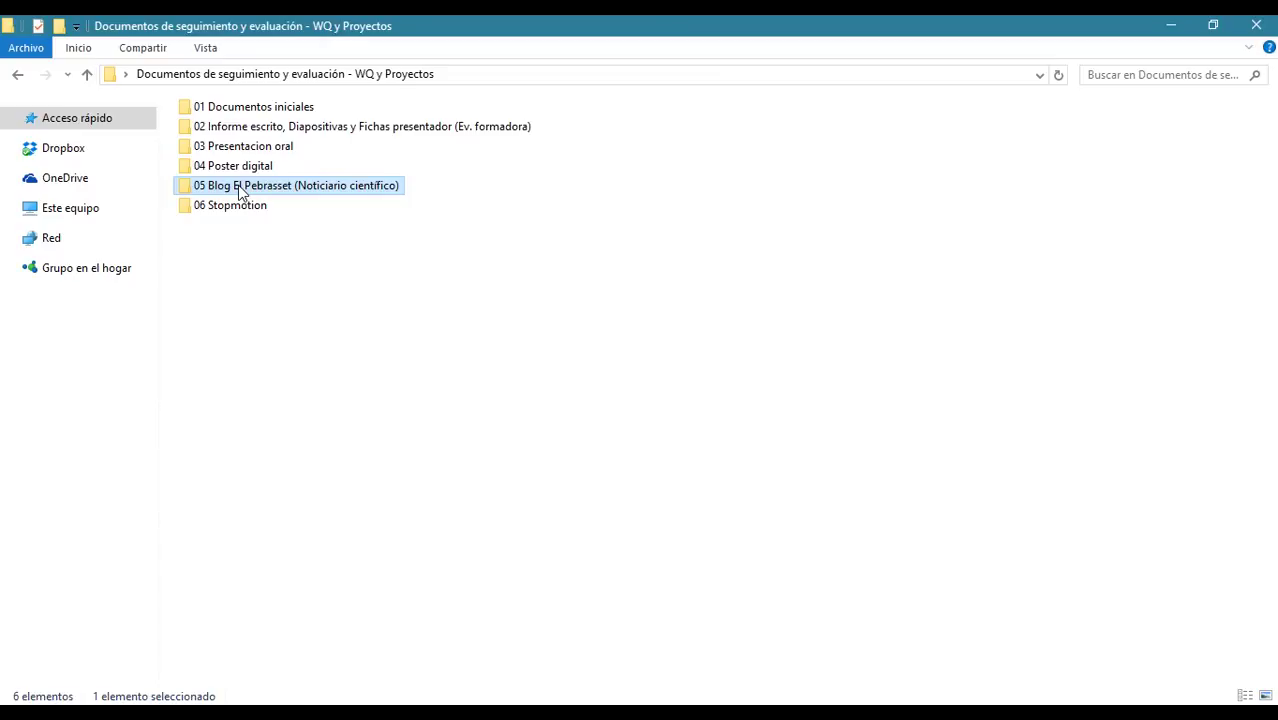
pyautogui.doubleClick(238, 188)
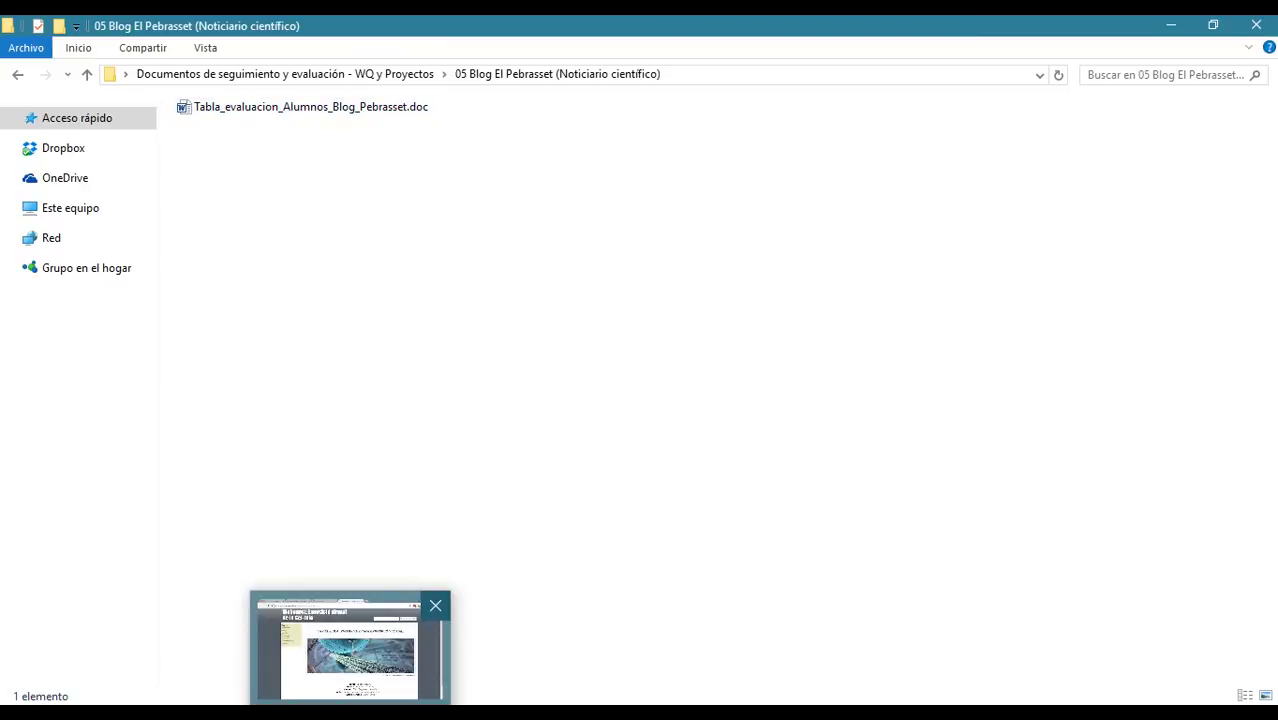
# Switch to the El Pebrasset blog in Chrome and examine the El Teide post's text, images, hyperlinks, and related news and video links.
pyautogui.click(337, 704)
pyautogui.click(463, 30)
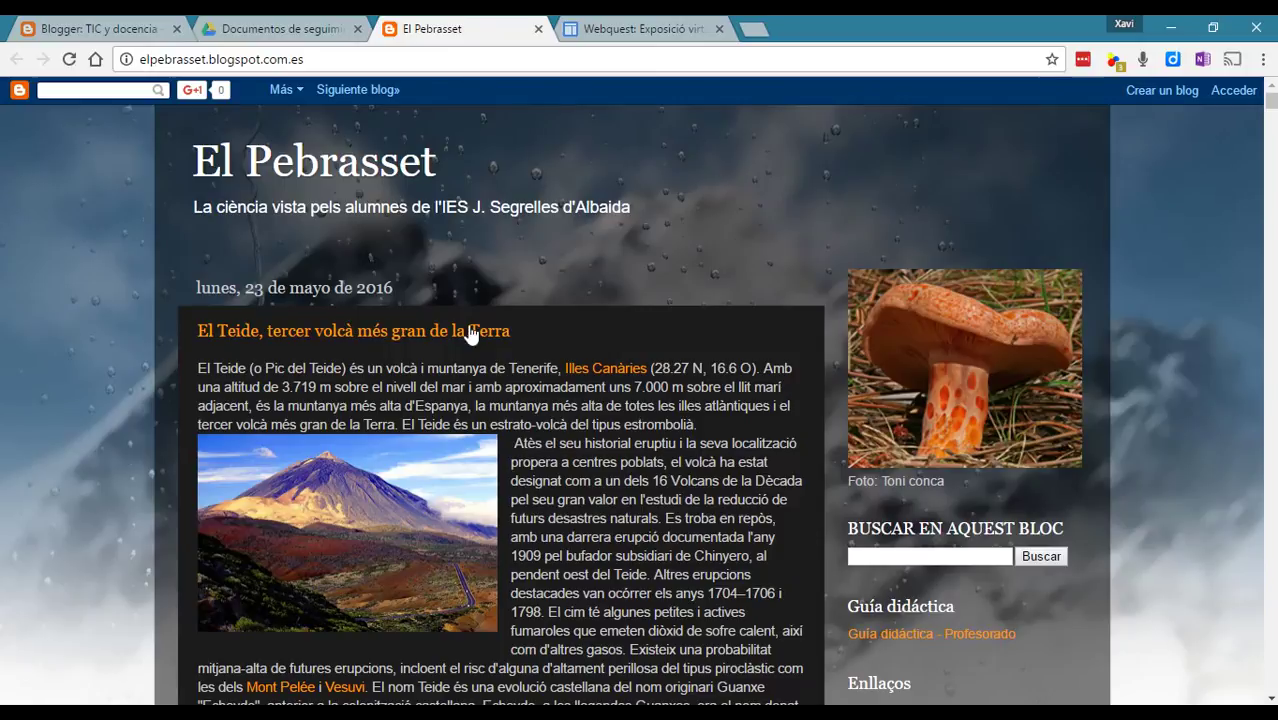
pyautogui.scroll(-2, 698, 301)
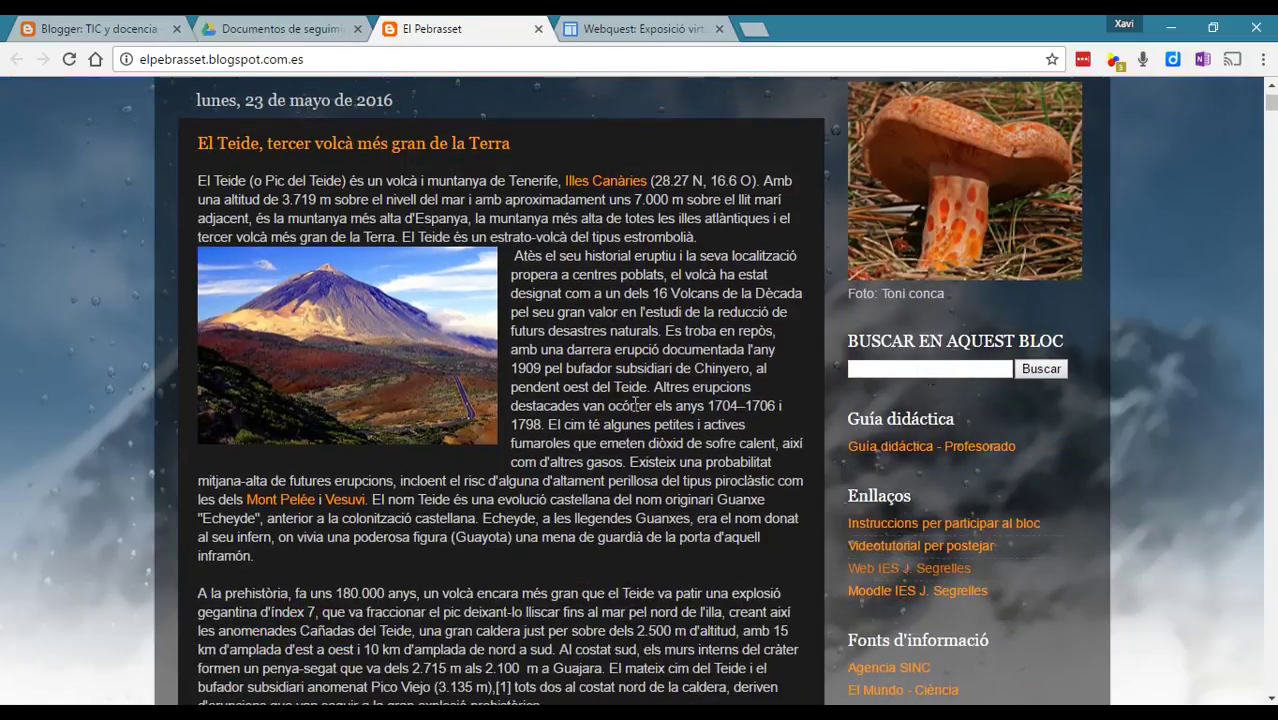
pyautogui.scroll(-3, 640, 409)
pyautogui.scroll(-4, 390, 459)
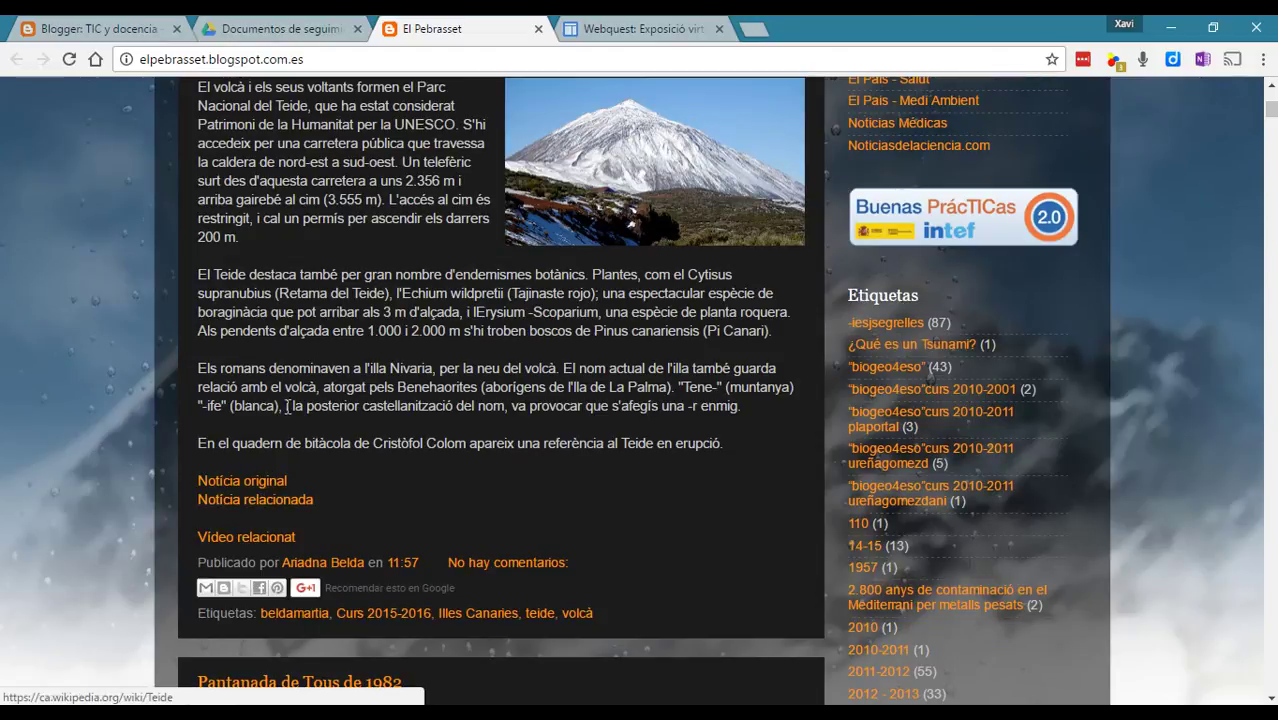
pyautogui.scroll(8, 331, 385)
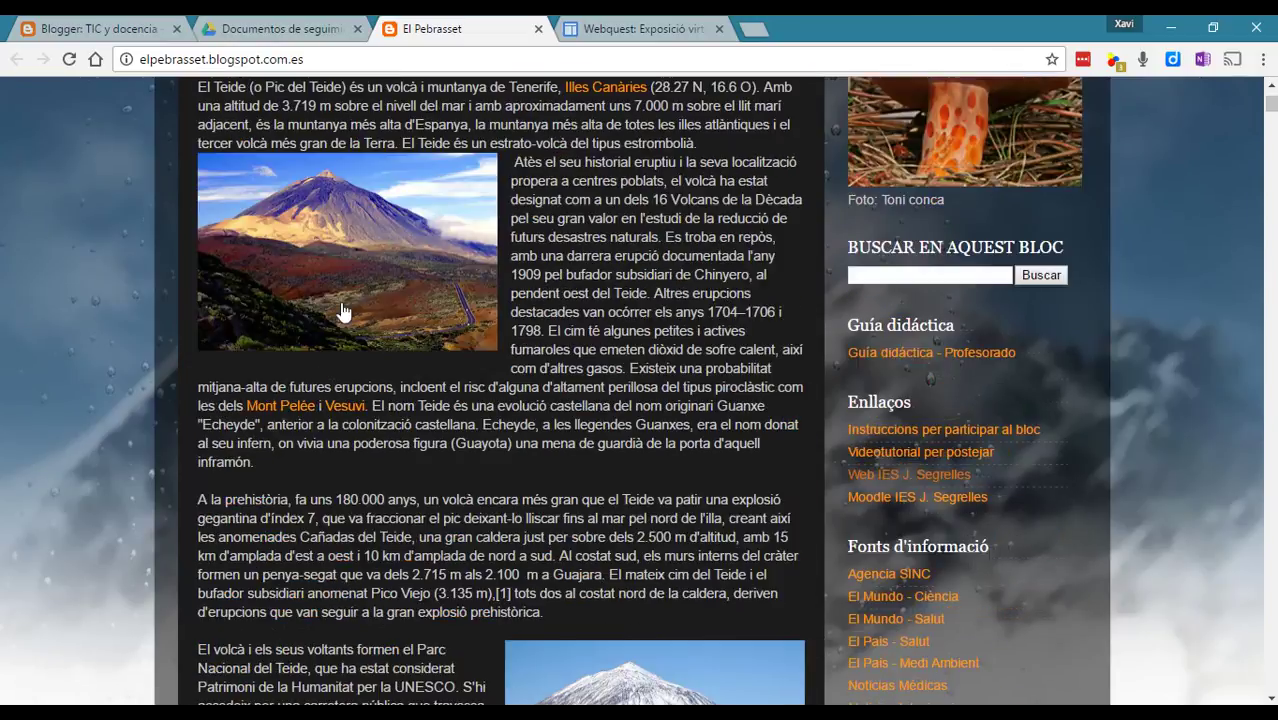
pyautogui.scroll(-4, 608, 590)
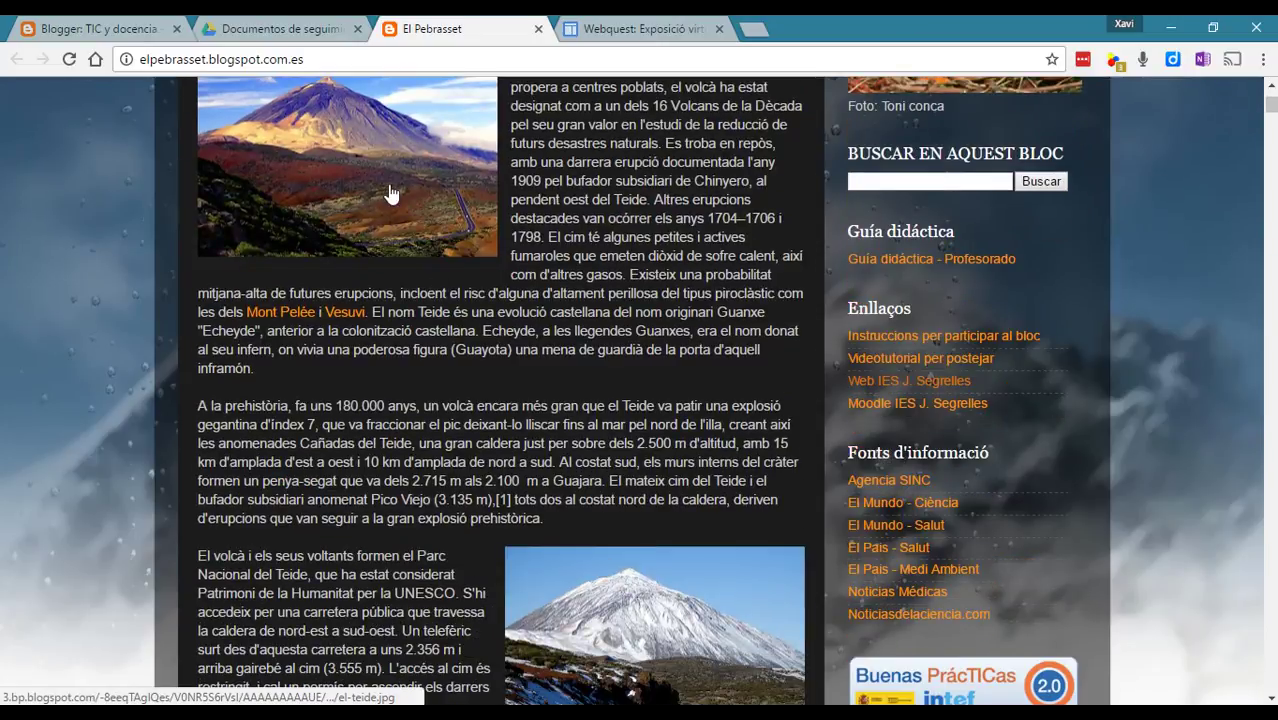
pyautogui.scroll(-5, 391, 194)
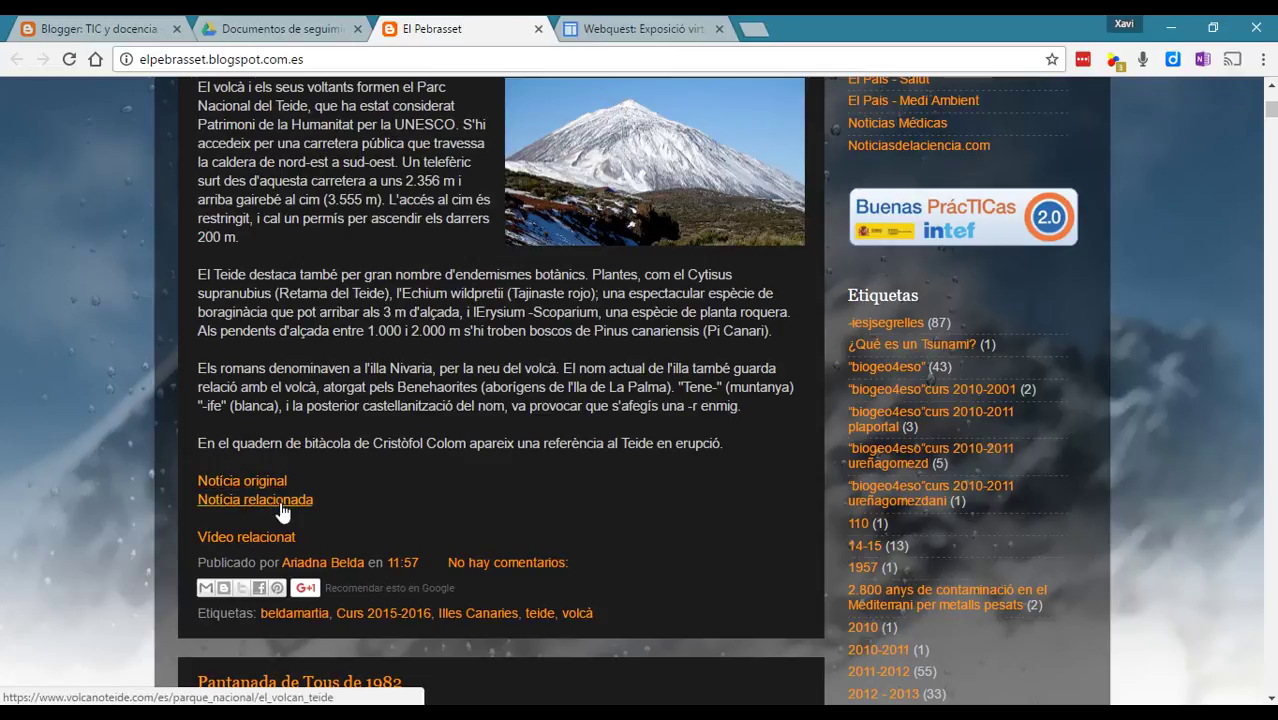
pyautogui.scroll(7, 283, 511)
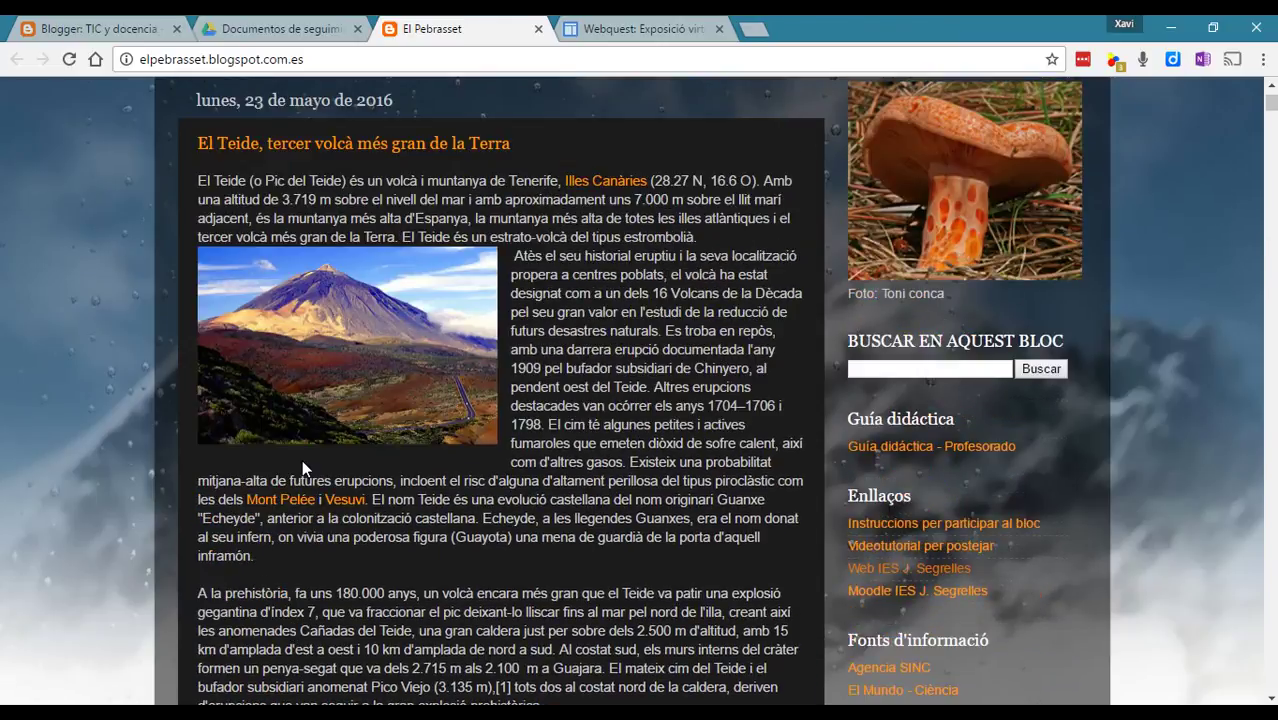
# Open Tabla_evaluacion_Alumnos_Blog_Pebrasset.doc in Word and examine its self-evaluation, teacher grade and post comment tables.
pyautogui.moveTo(728, 715)
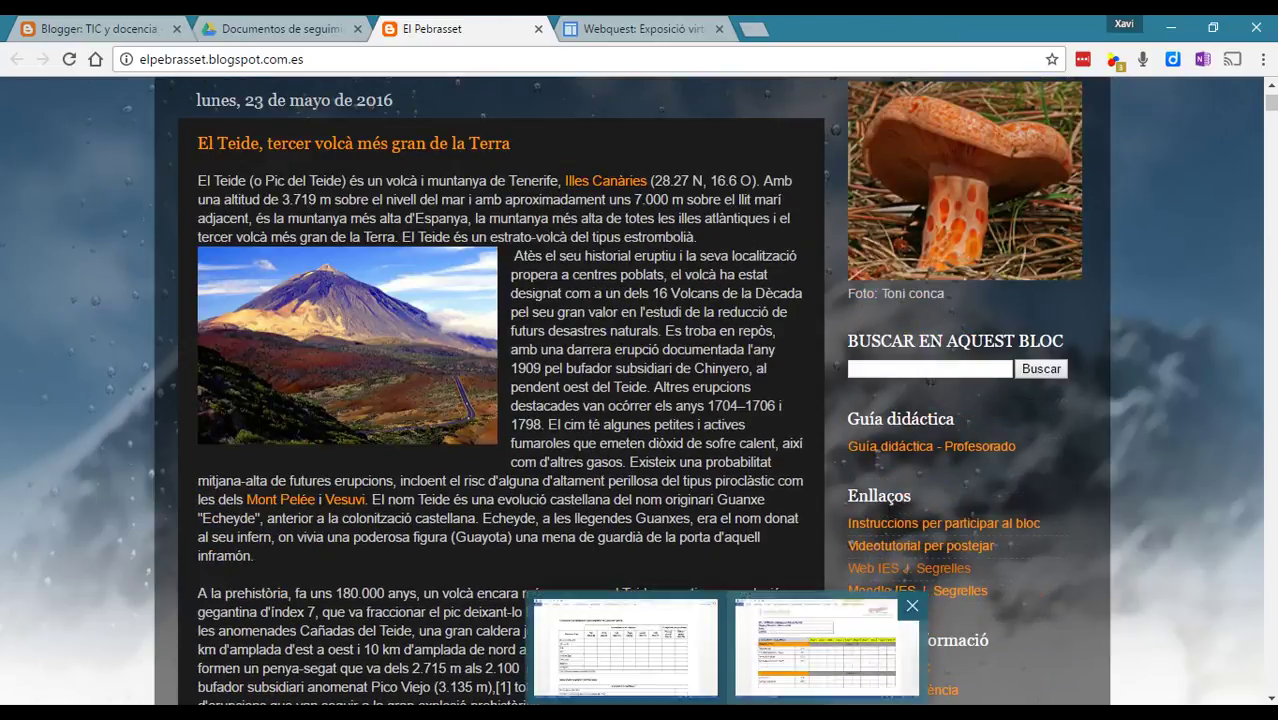
pyautogui.click(625, 650)
pyautogui.doubleClick(285, 110)
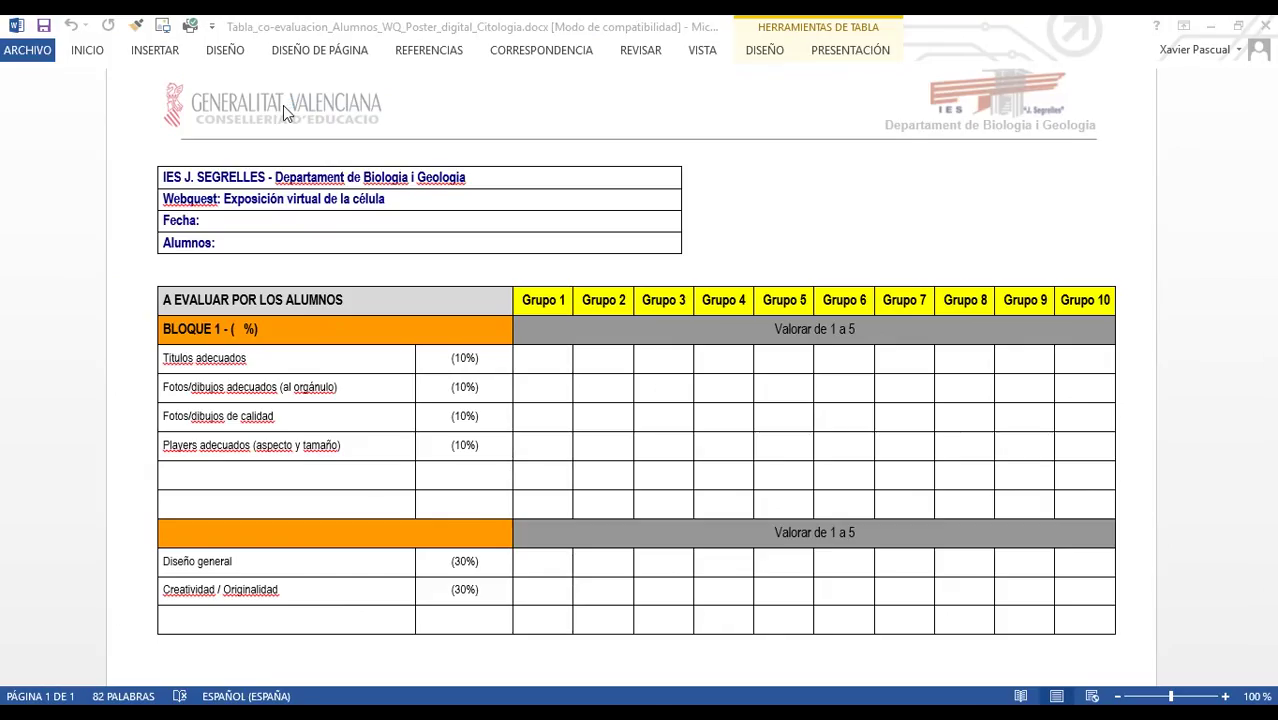
pyautogui.scroll(-2, 483, 251)
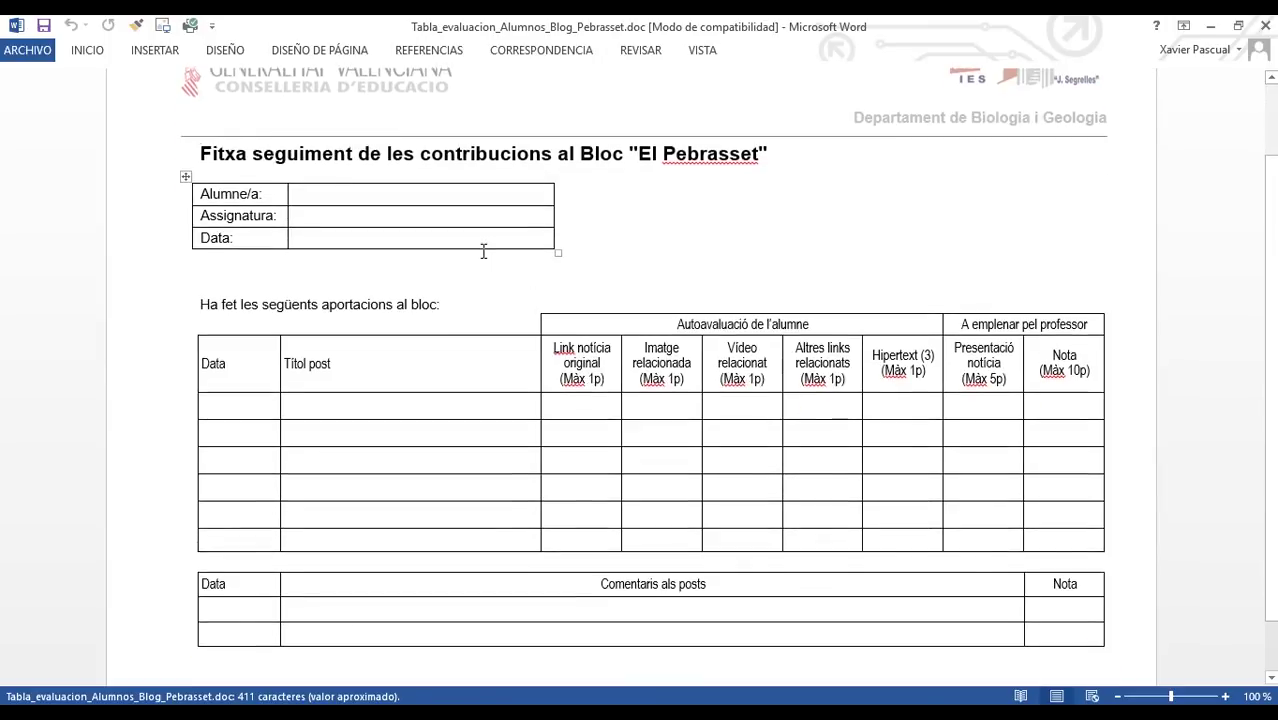
pyautogui.scroll(-1, 475, 265)
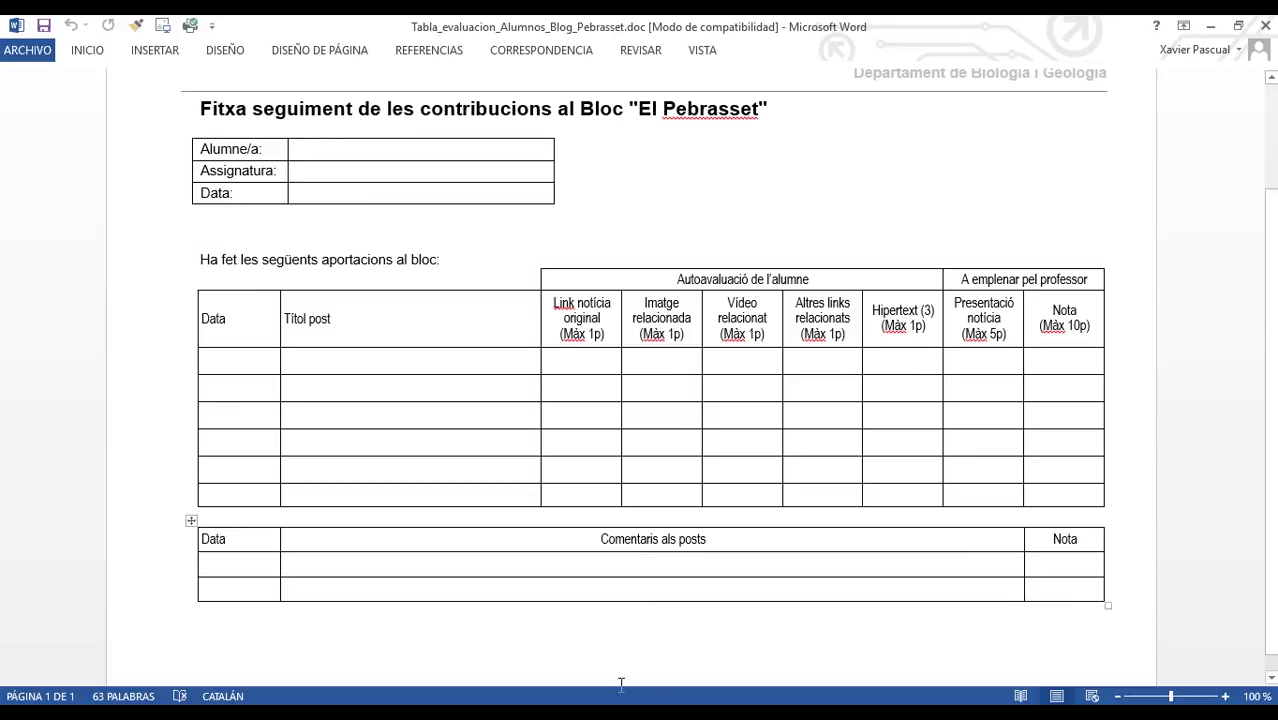
# Switch to File Explorer, open the 06 Stopmotion folder and examine the student evaluation blocks in Tabla_evaluacion_Alumnos_WQ_Stopmotion.docx.
pyautogui.click(470, 704)
pyautogui.click(340, 77)
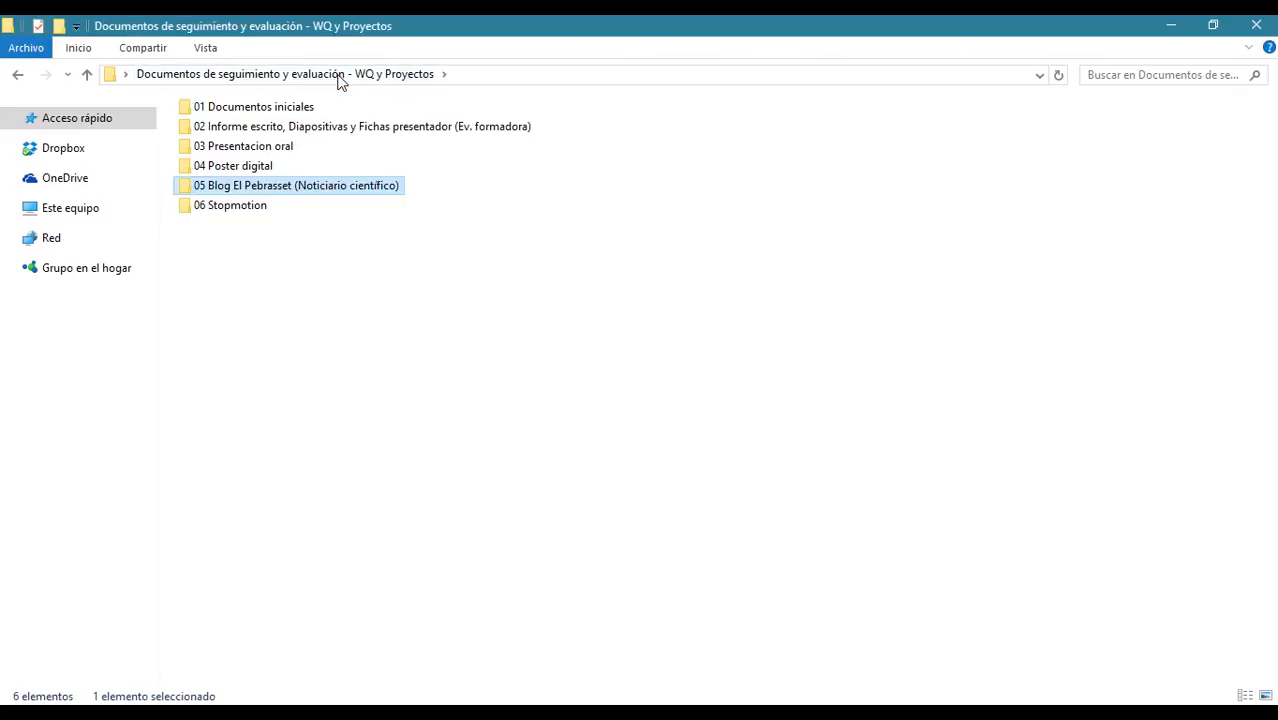
pyautogui.click(259, 215)
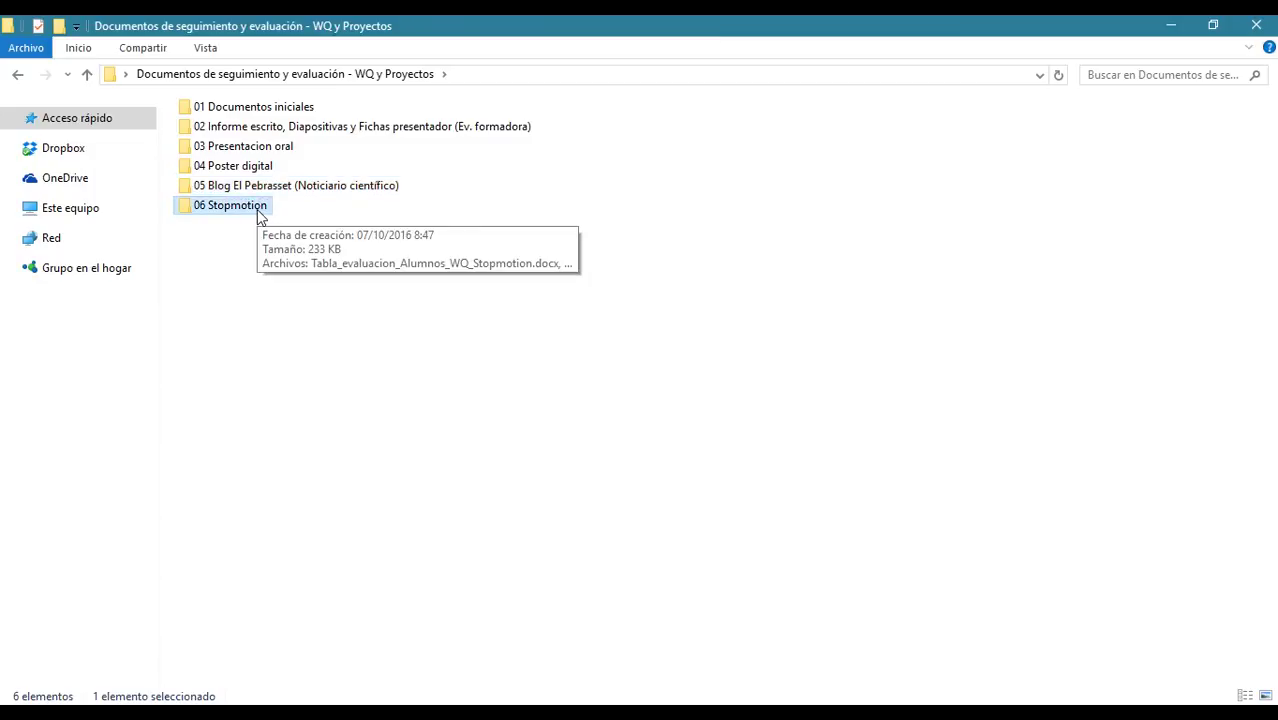
pyautogui.doubleClick(259, 212)
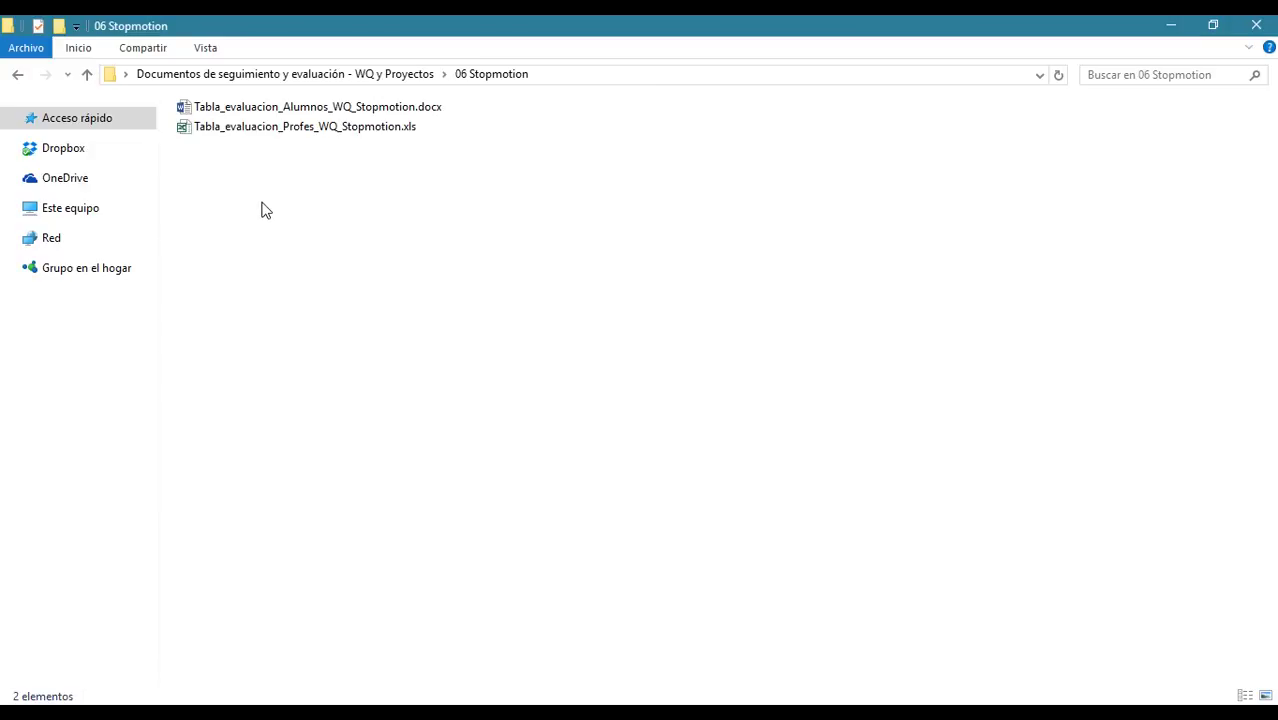
pyautogui.doubleClick(257, 107)
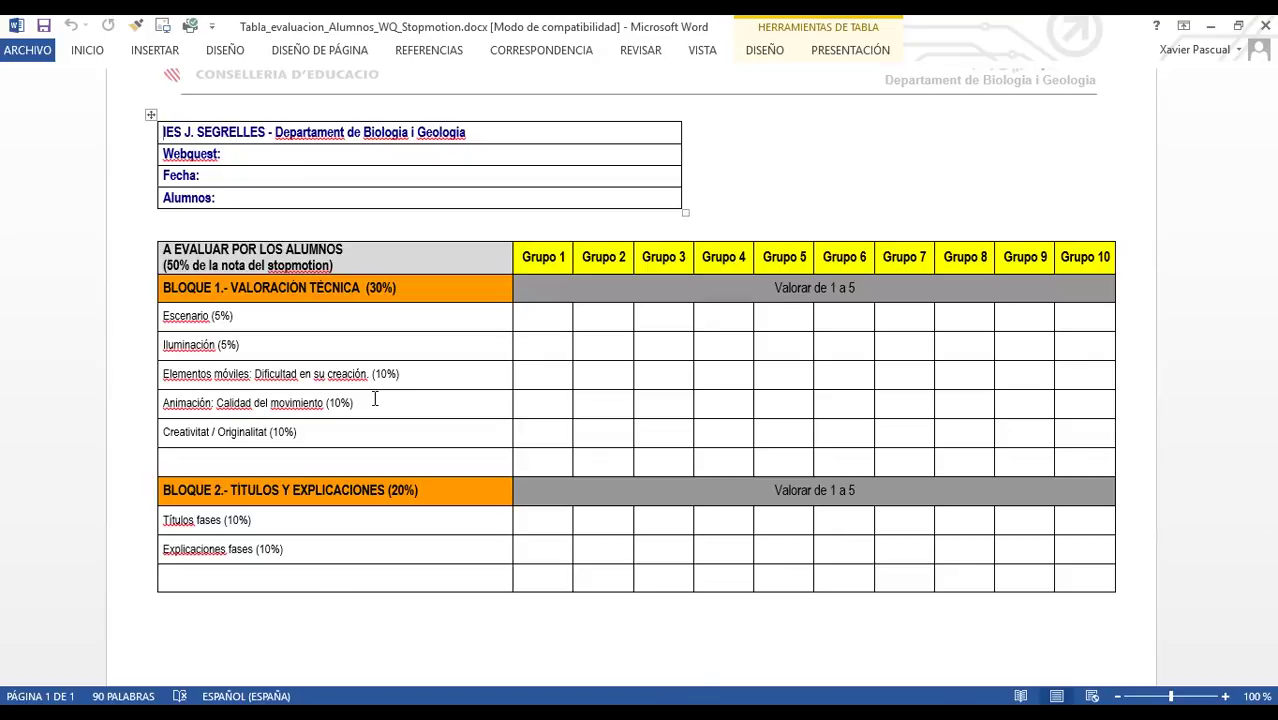
pyautogui.click(345, 431)
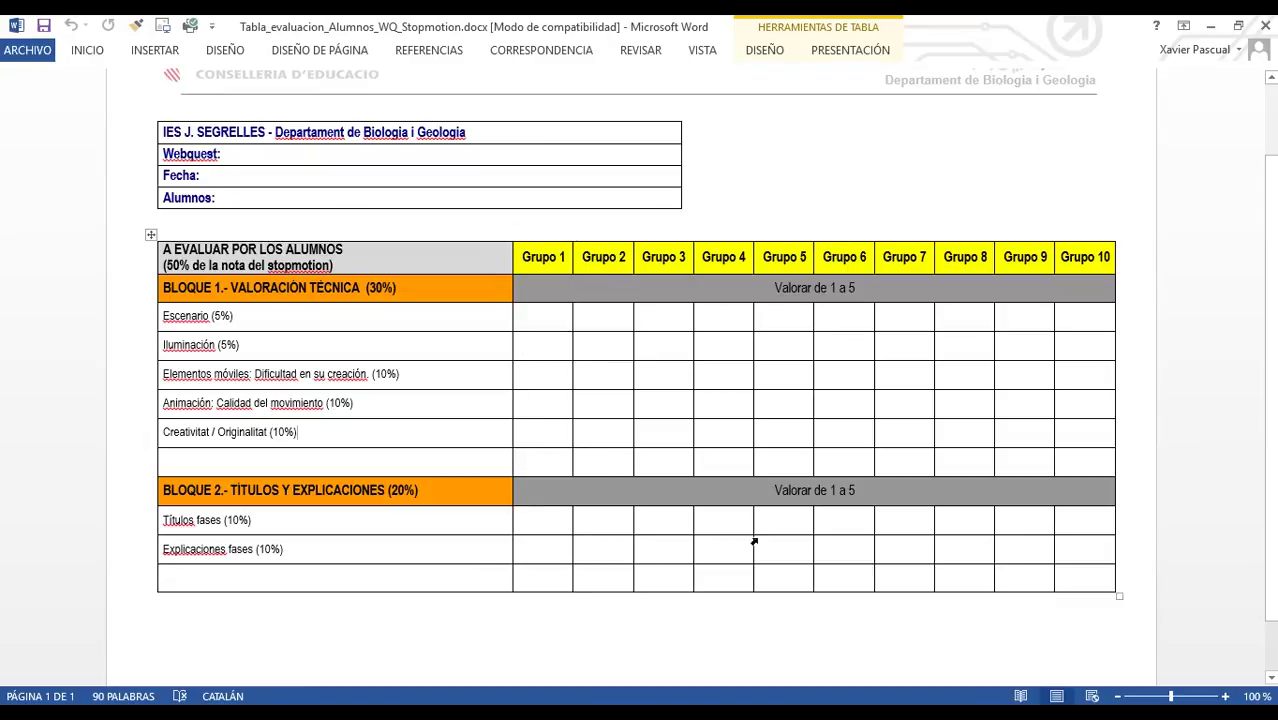
# Return to the 06 Stopmotion folder, open Tabla_evaluacion_Profes_WQ_Stopmotion.xls in Excel and clear the whole-sheet selection by selecting the Alumnos row.
pyautogui.hotkey('alt', 'Tab')
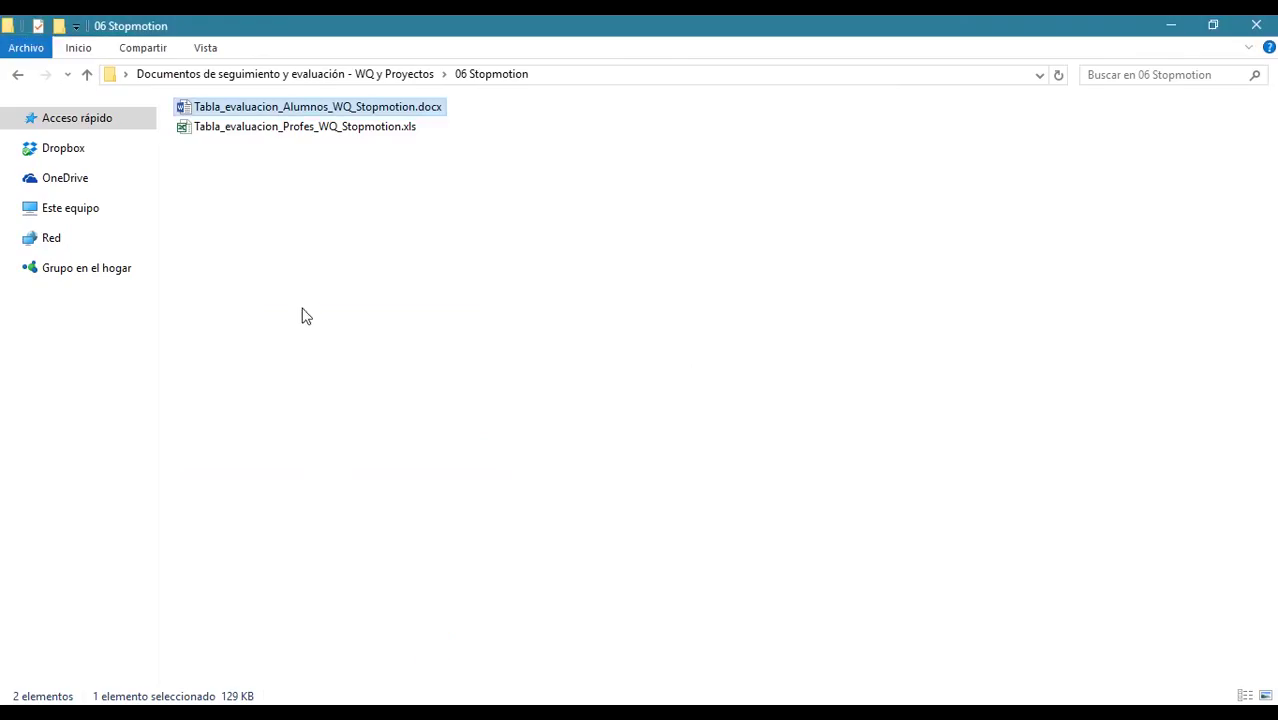
pyautogui.doubleClick(285, 128)
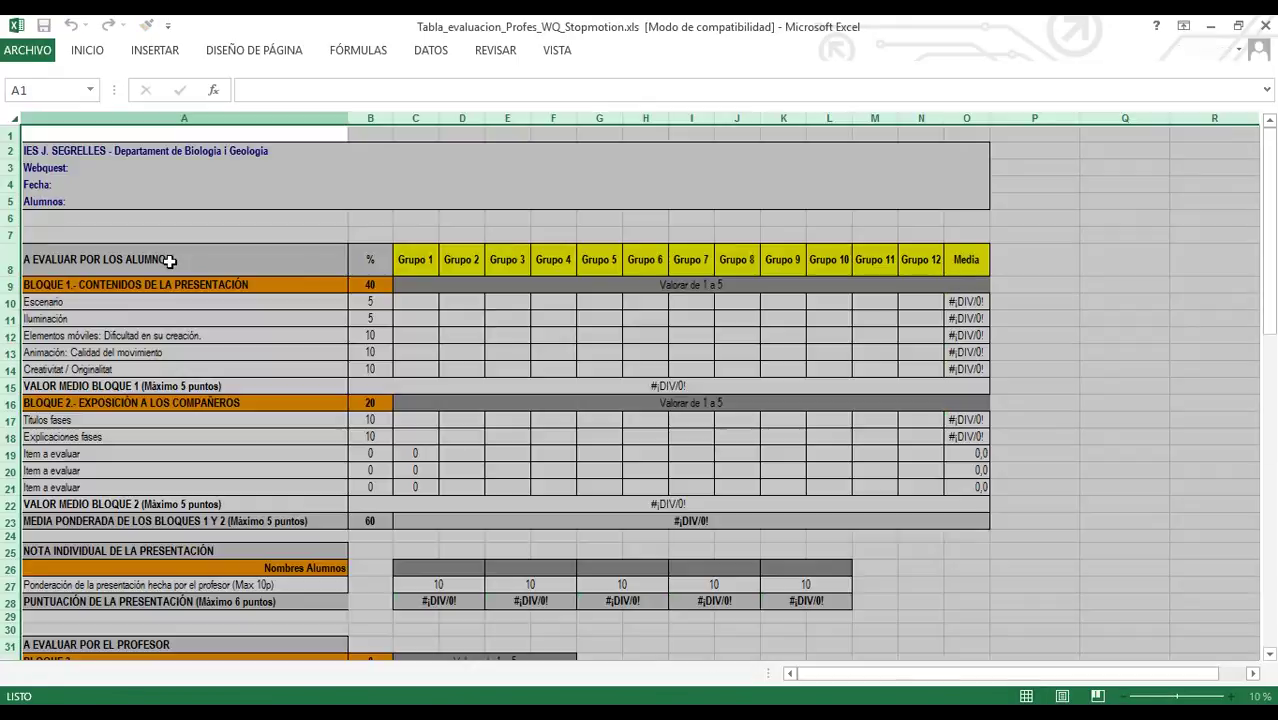
pyautogui.click(117, 200)
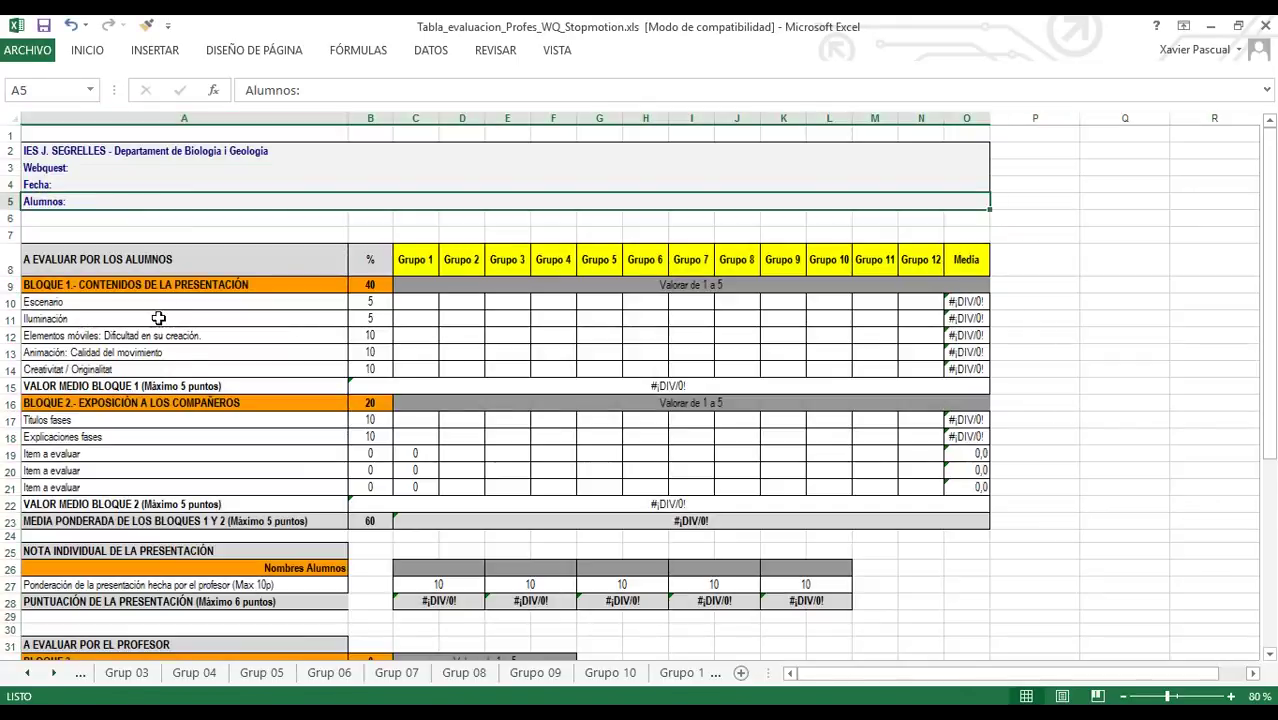